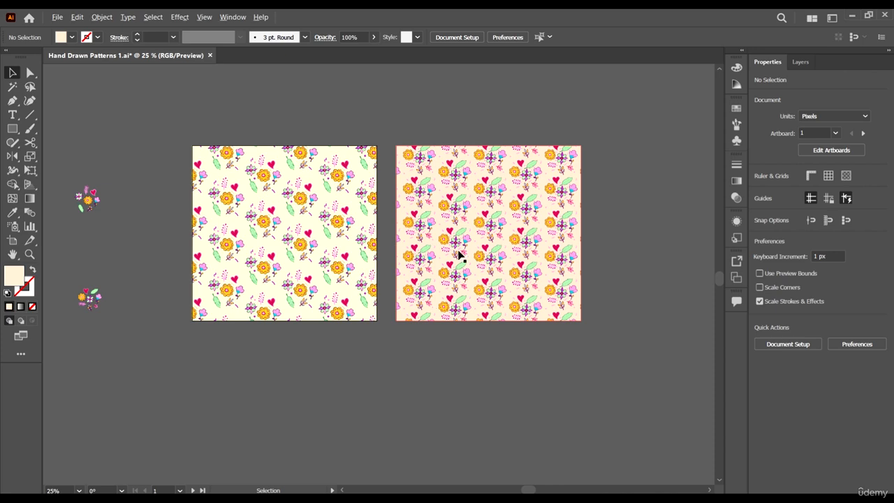
scroll(389, 241, up, 1)
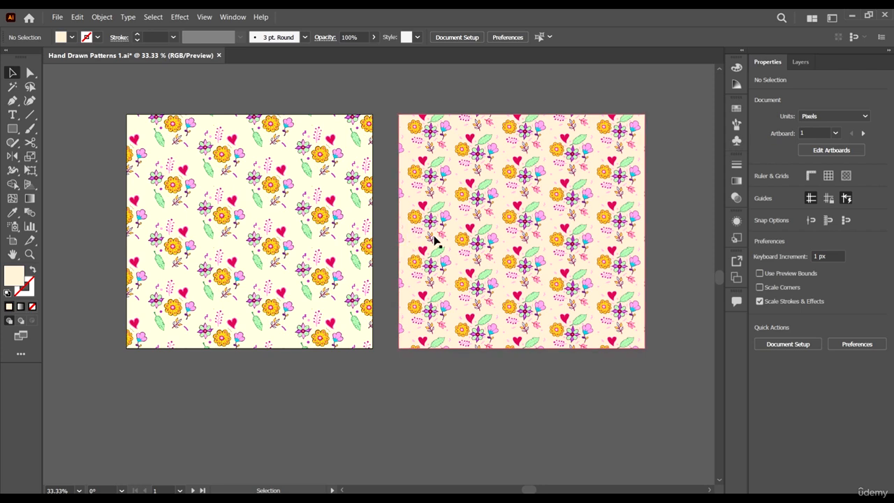
scroll(434, 239, down, 1)
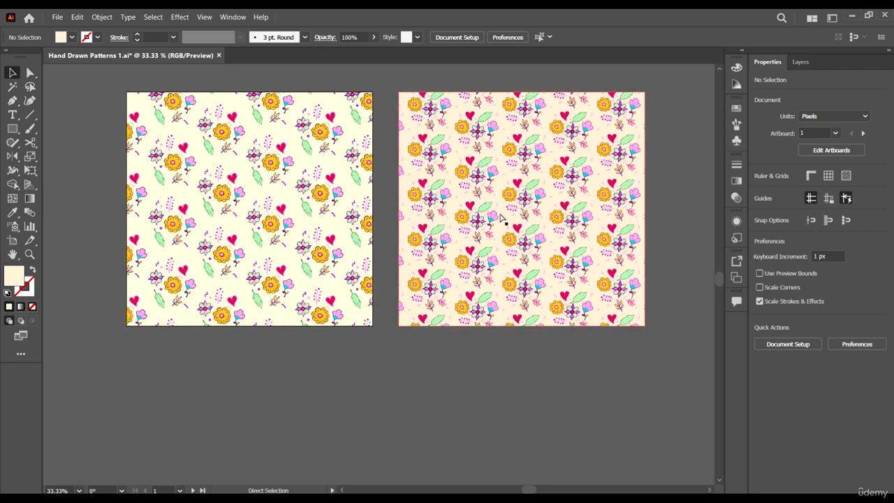
scroll(457, 199, down, 1)
scroll(458, 196, right, 2)
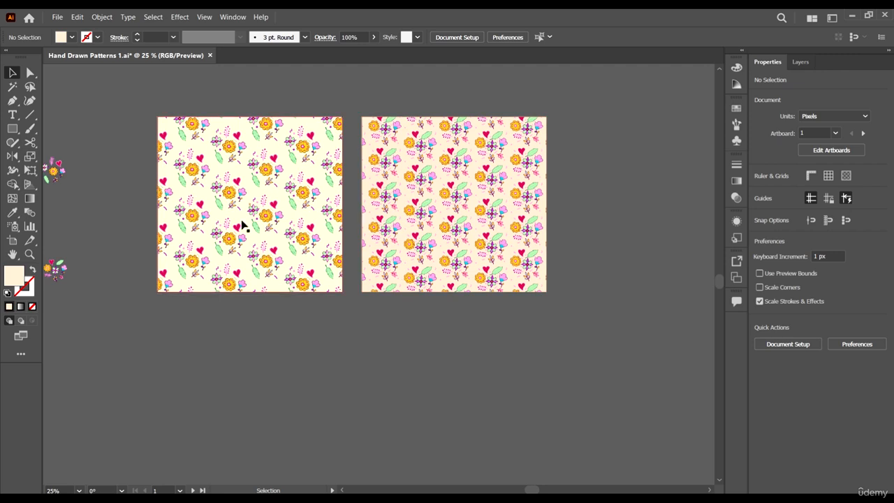
scroll(361, 180, down, 1)
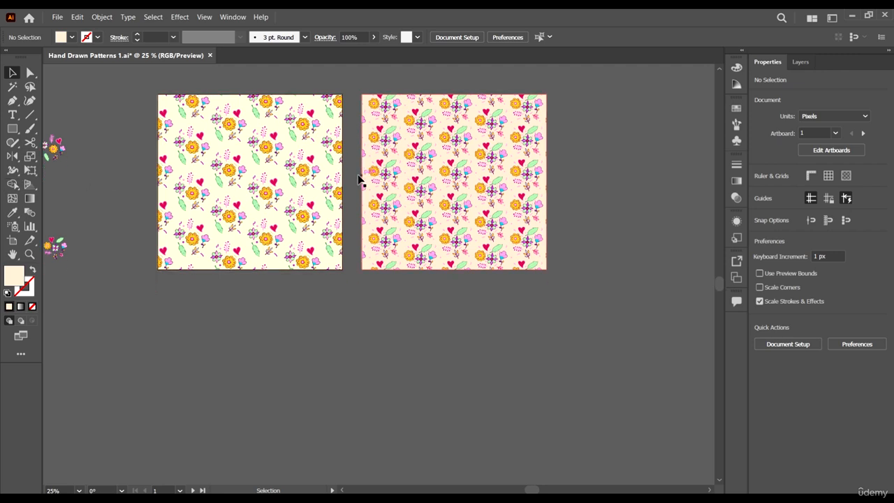
- Duplicate both pattern artboards together with their artwork, placing the copies directly below the originals
click(12, 240)
scroll(244, 177, up, 1)
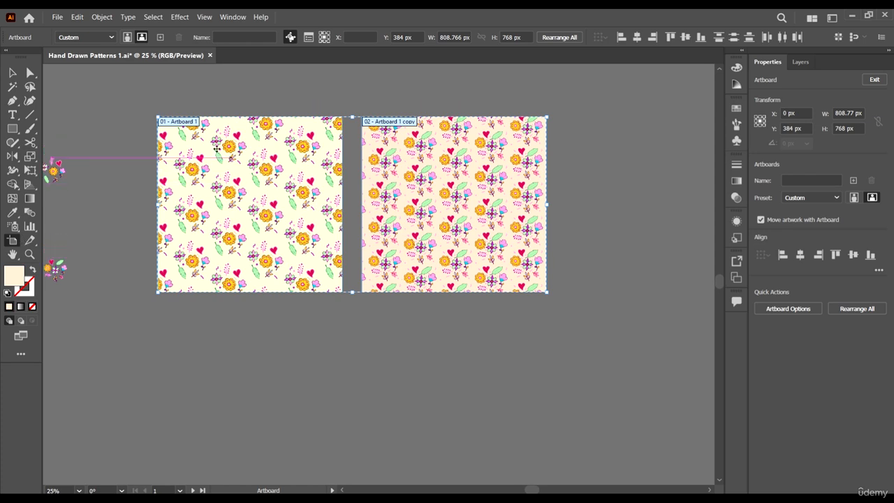
shift+click(223, 129)
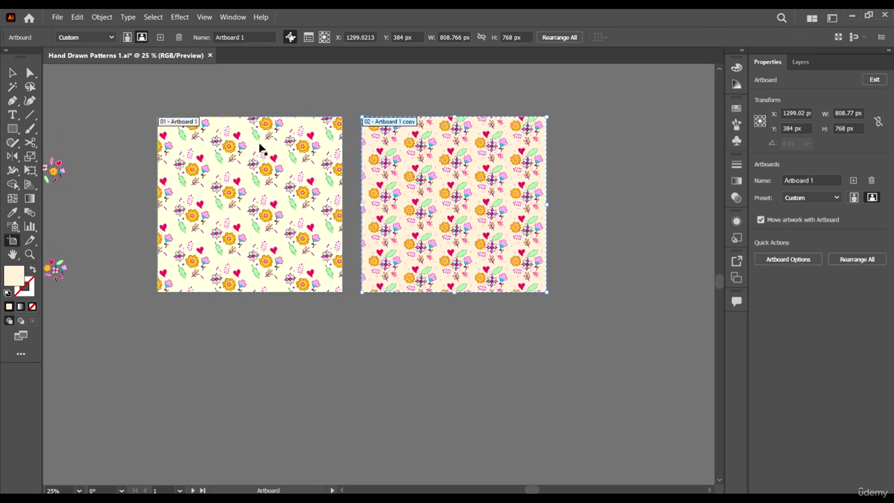
shift+click(238, 138)
drag(257, 131, 269, 318)
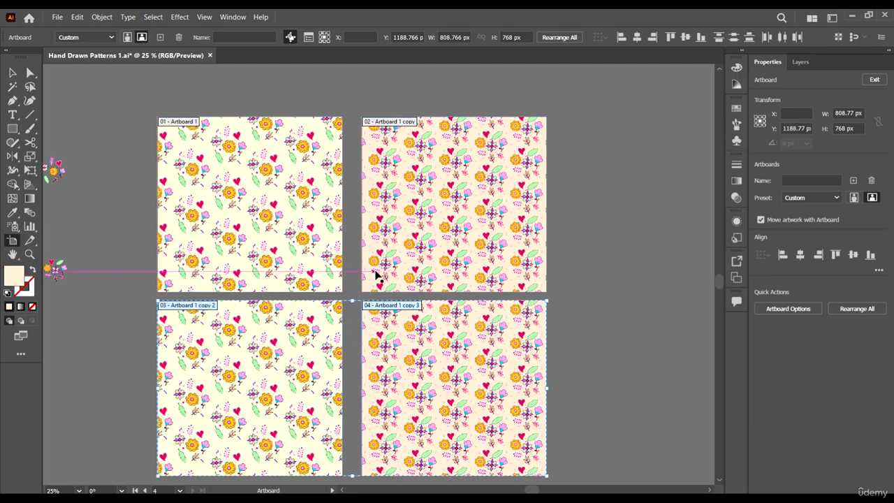
key(Escape)
- Select the peach floral pattern rectangle on the second of the two duplicated artboards
scroll(616, 291, down, 2)
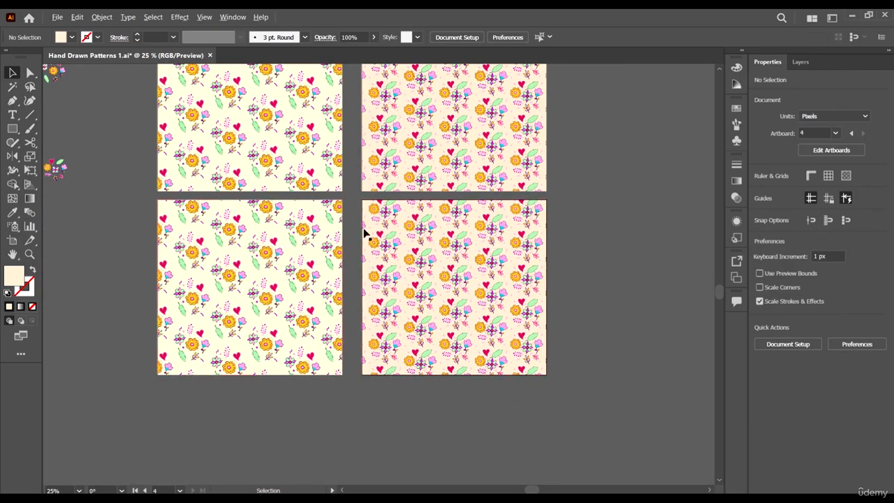
scroll(370, 238, up, 2)
scroll(403, 250, down, 2)
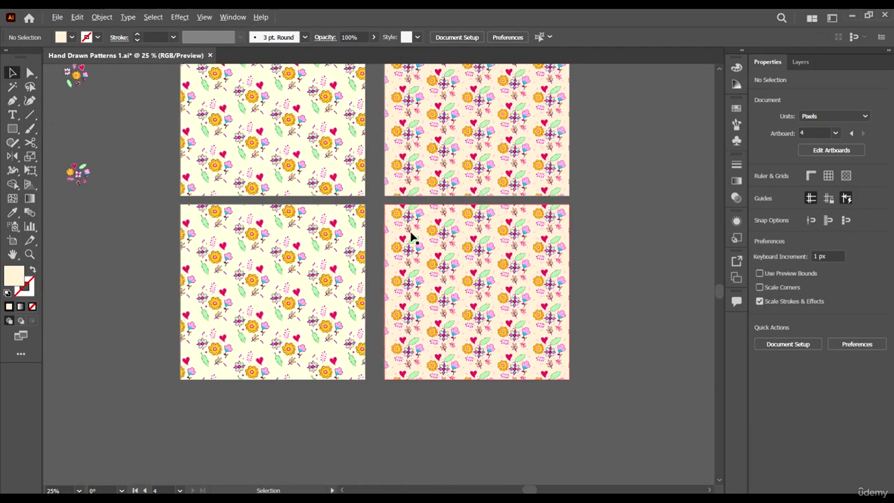
scroll(412, 238, up, 2)
scroll(429, 253, down, 1)
scroll(399, 233, down, 2)
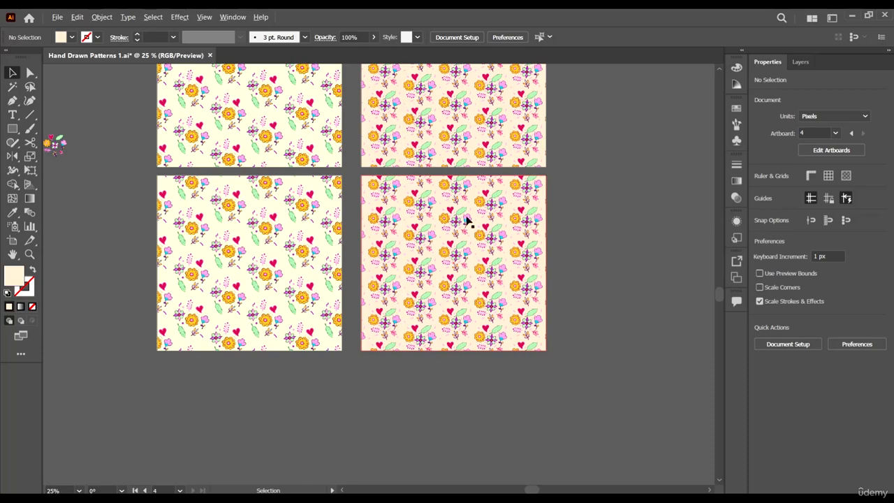
click(514, 219)
scroll(517, 224, up, 1)
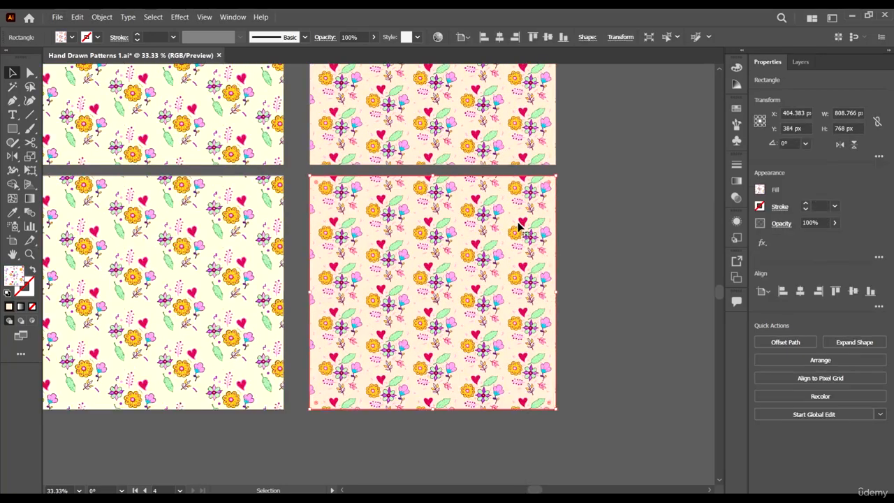
scroll(578, 228, up, 2)
scroll(645, 202, down, 1)
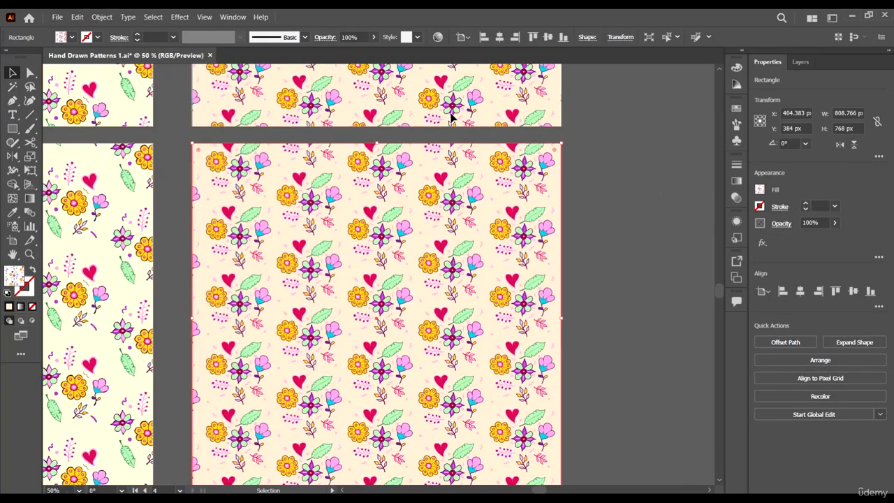
click(437, 36)
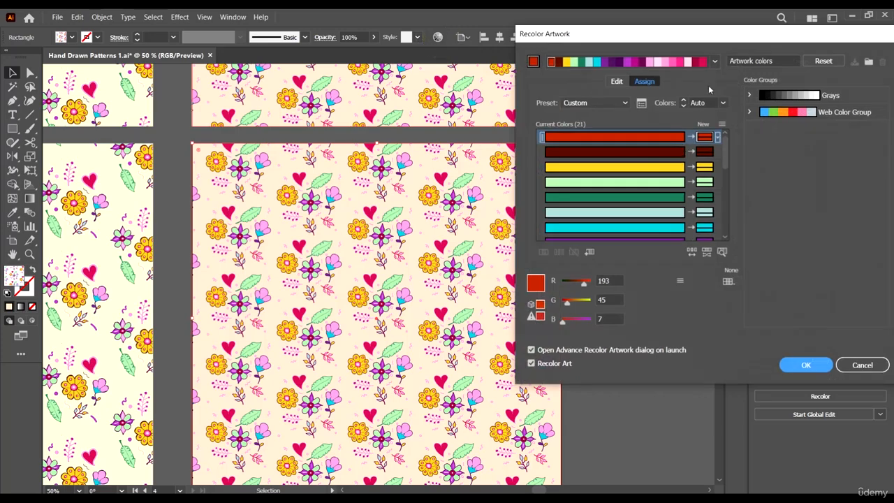
drag(692, 39, 715, 68)
click(883, 394)
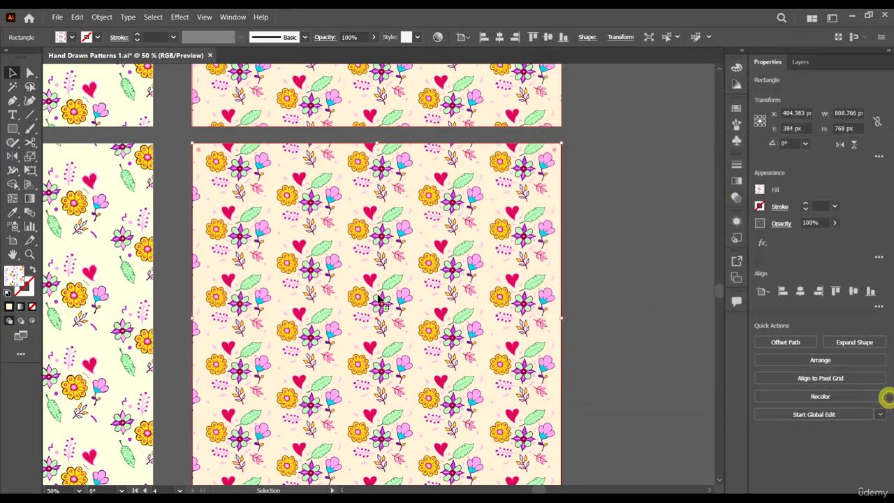
- Try to save the pattern's artwork colors as a color group named "New Group" in Recolor Artwork
scroll(300, 275, right, 4)
scroll(300, 275, down, 3)
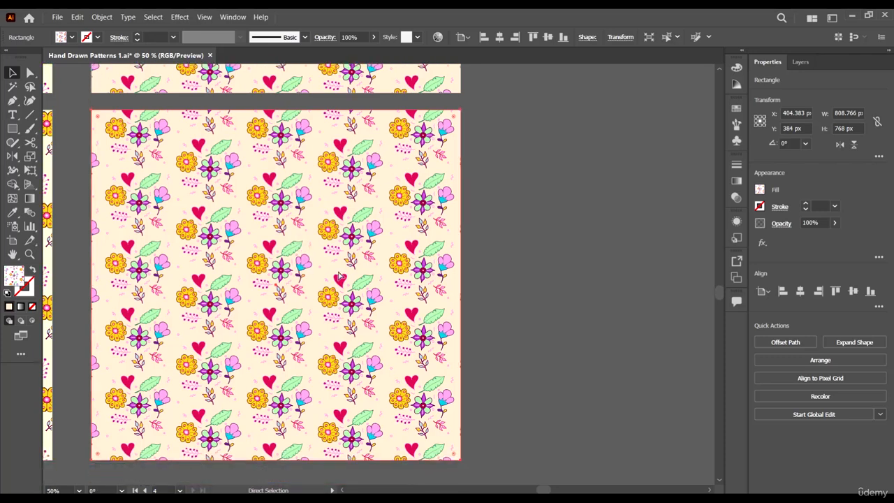
scroll(337, 272, right, 1)
scroll(338, 272, up, 1)
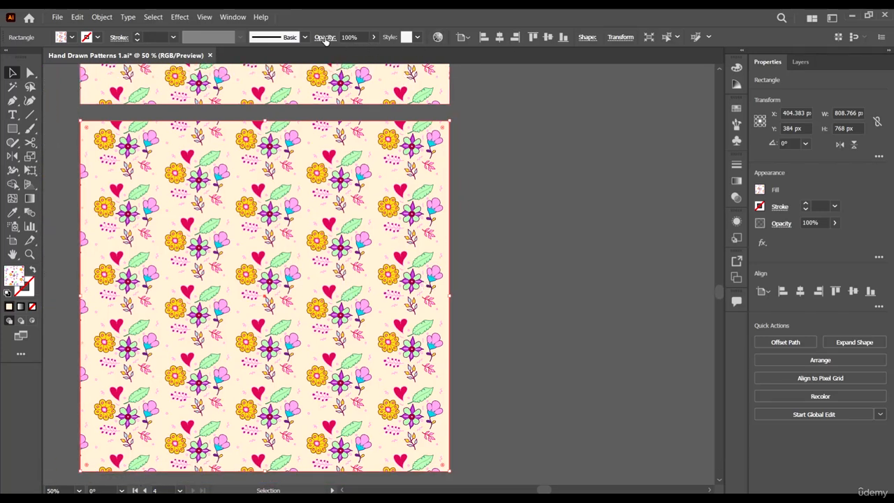
click(437, 37)
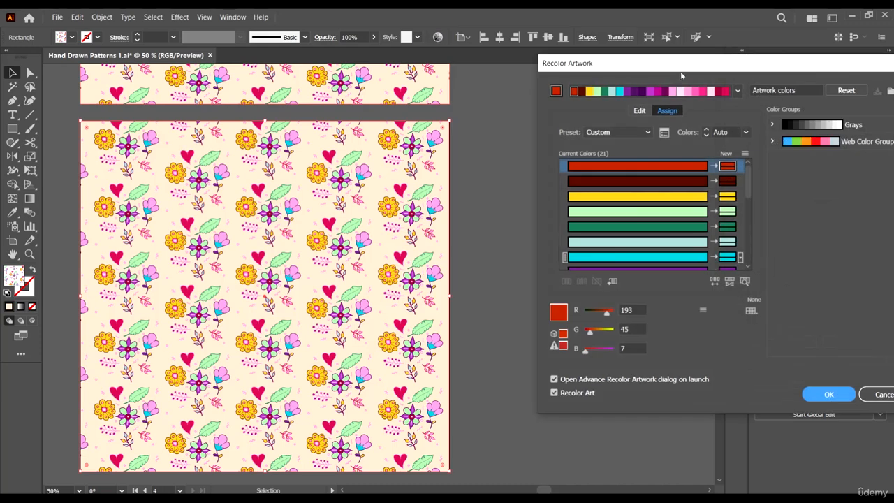
drag(684, 61, 620, 50)
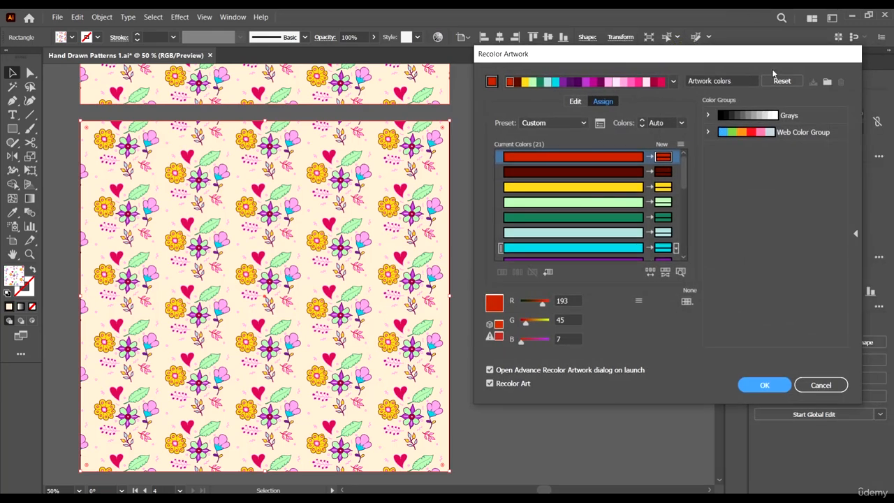
click(826, 82)
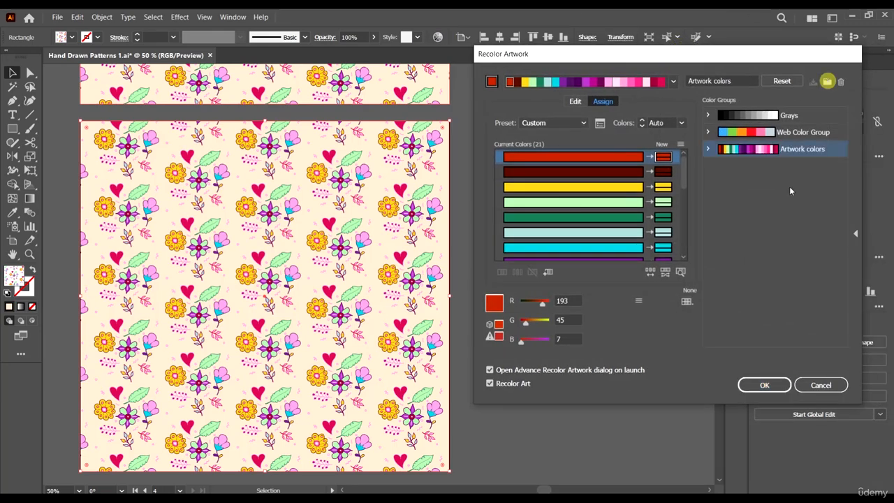
double_click(831, 152)
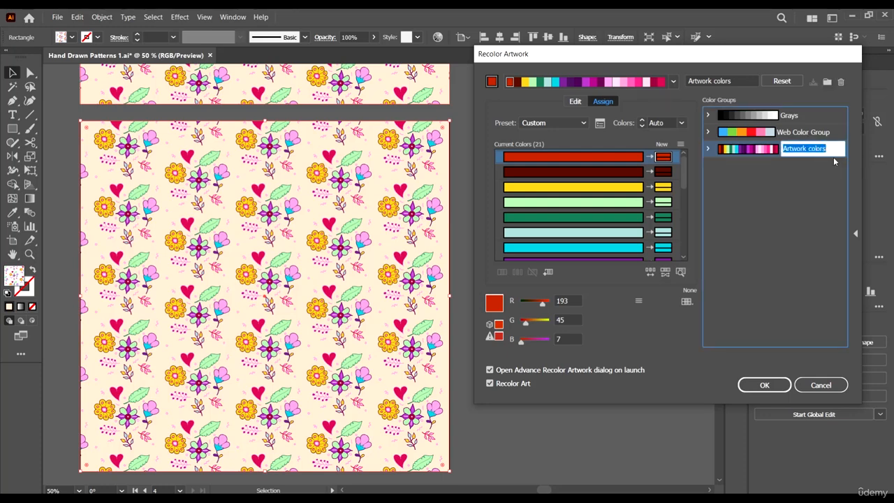
text(Ne)
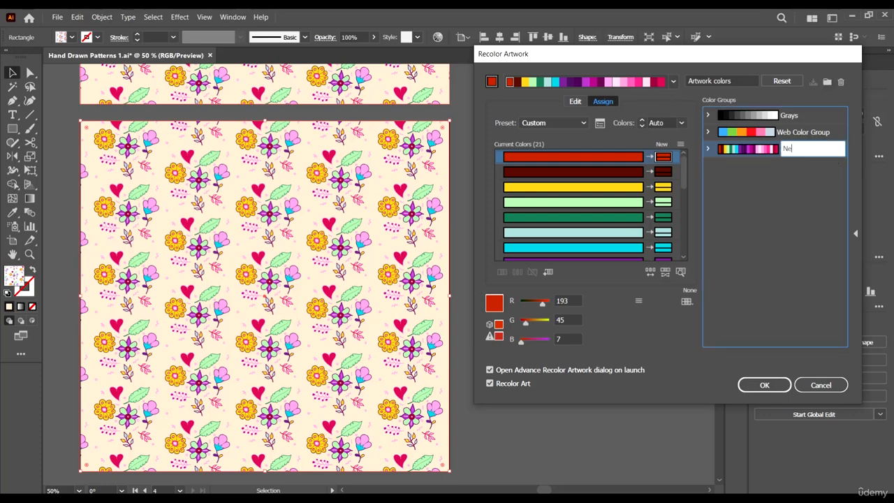
text(w Group)
key(Return)
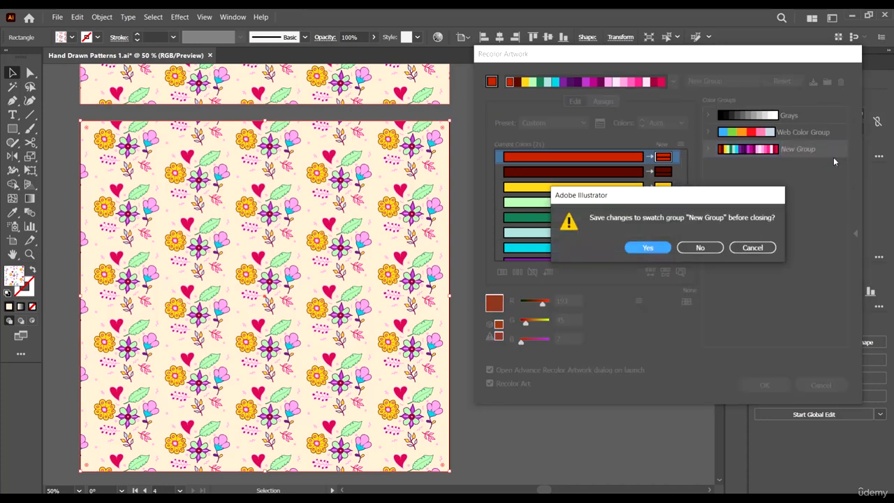
click(771, 248)
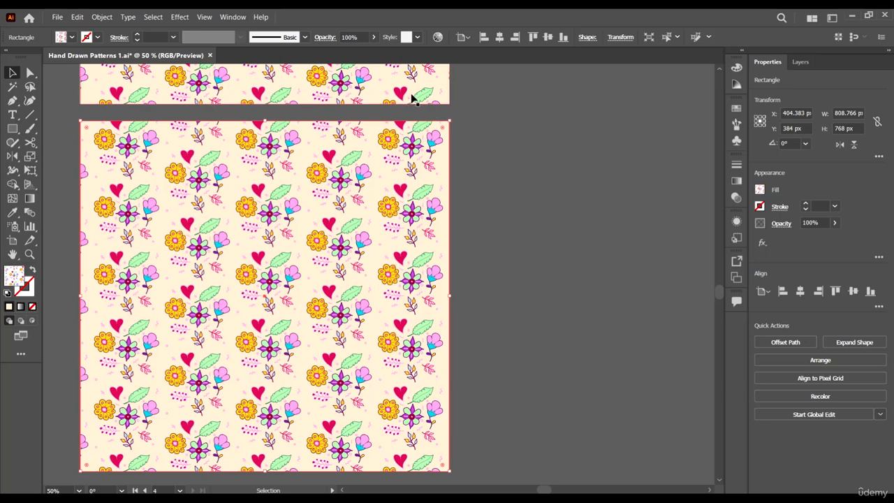
- Open Recolor Artwork for the selected pattern and save its artwork colors as a color group named "new group"
click(437, 37)
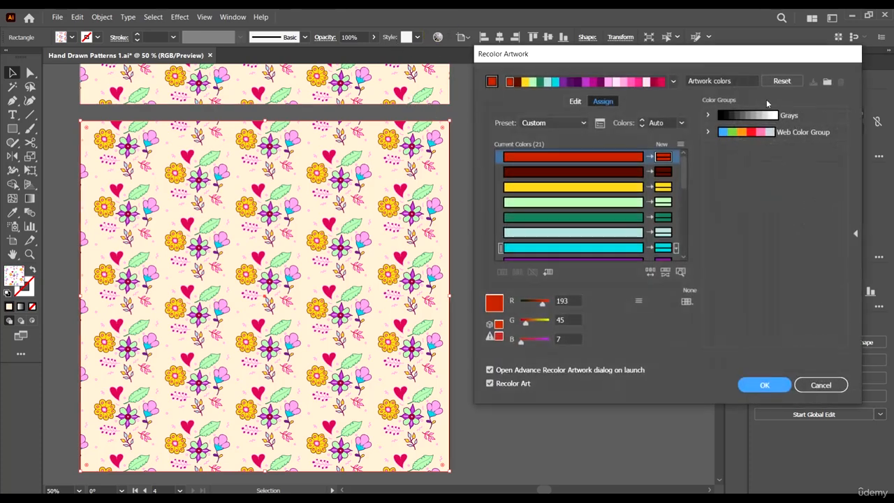
click(824, 82)
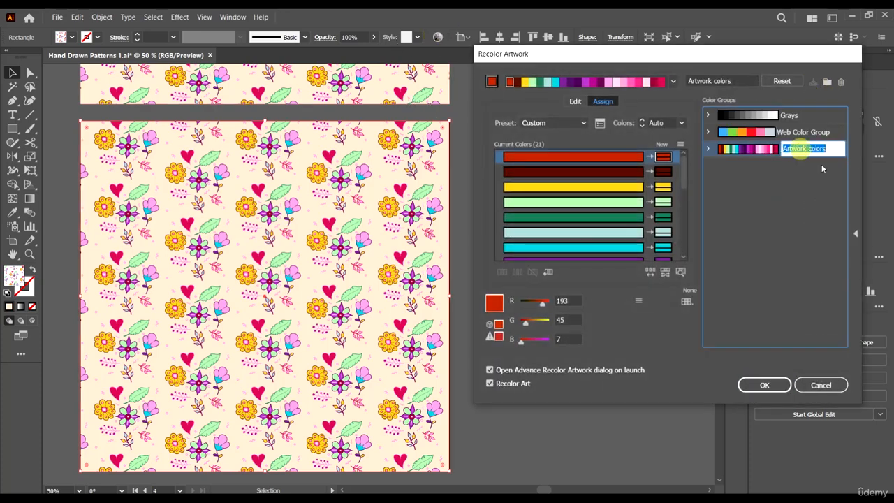
text(new gr)
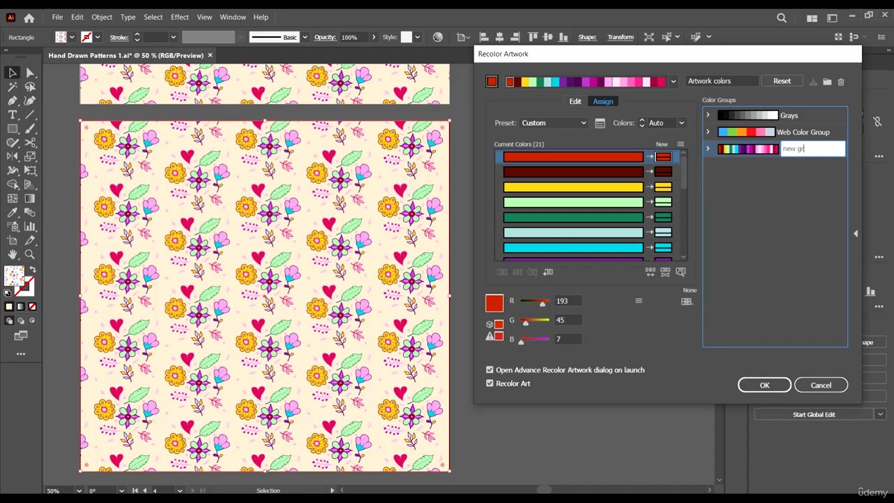
text(oup)
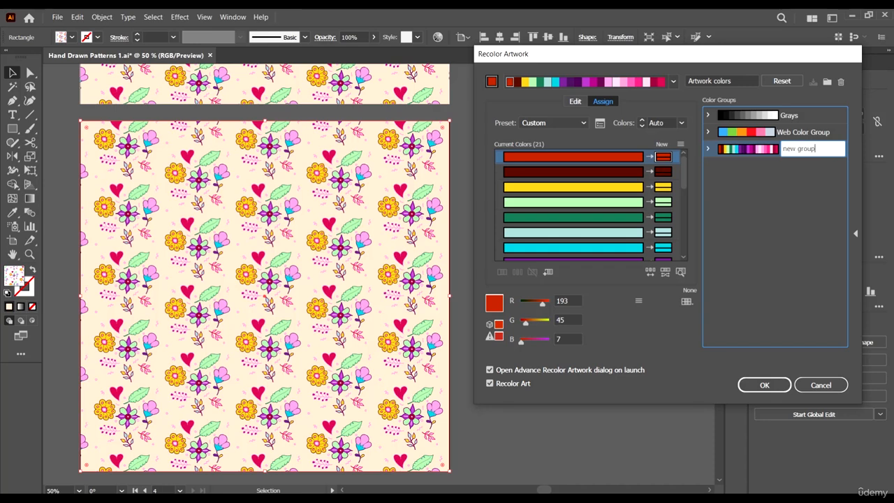
click(786, 258)
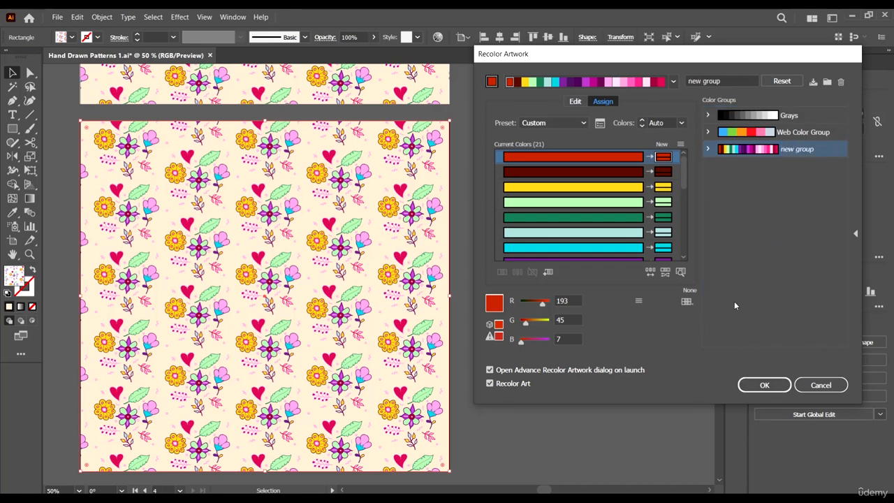
- Randomly reshuffle the pattern's color order repeatedly until yellow maps to light green, light green to crimson, and dark brown to dark purple
click(649, 271)
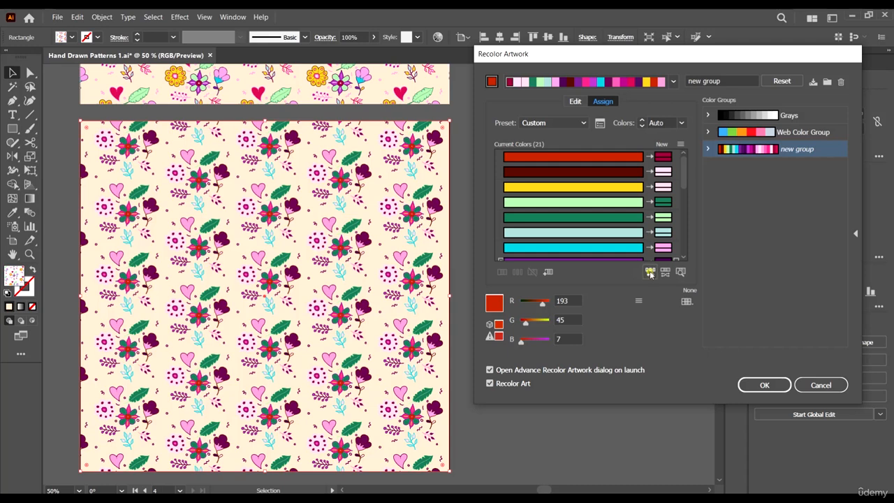
click(650, 271)
click(649, 271)
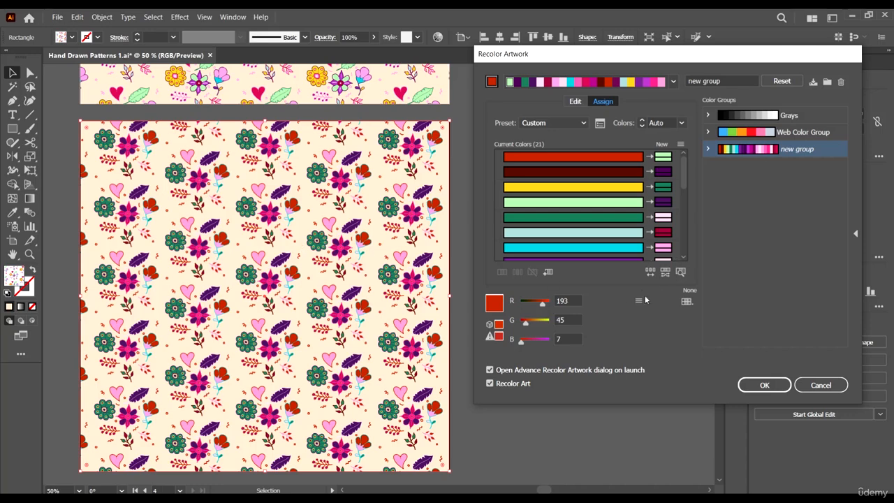
click(650, 272)
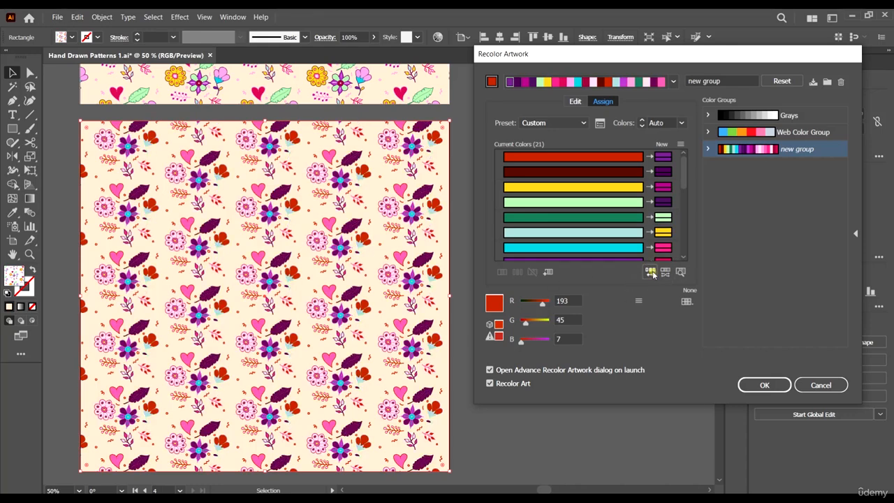
click(650, 272)
click(650, 272)
click(650, 272)
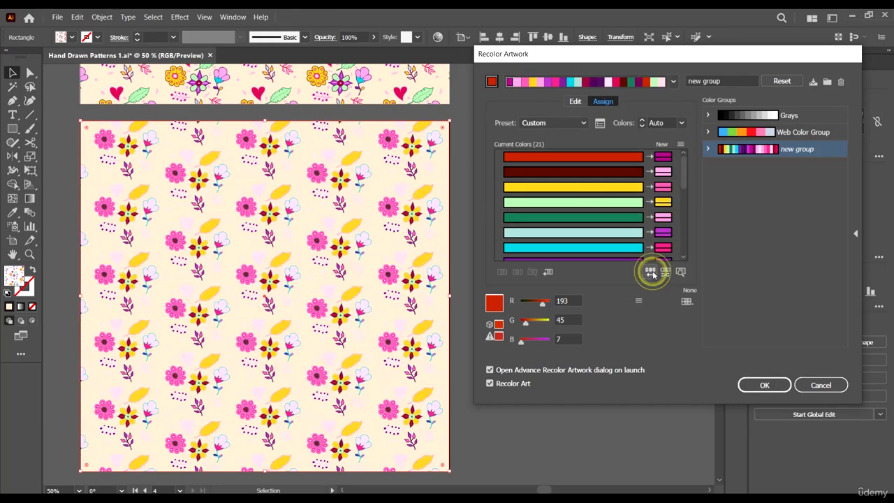
click(650, 272)
click(650, 273)
click(650, 272)
click(650, 272)
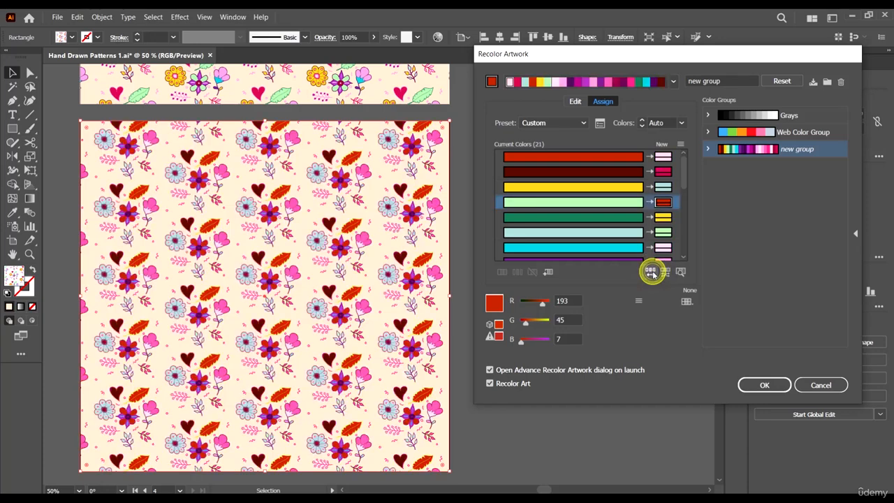
click(650, 272)
click(650, 272)
click(650, 272)
click(650, 272)
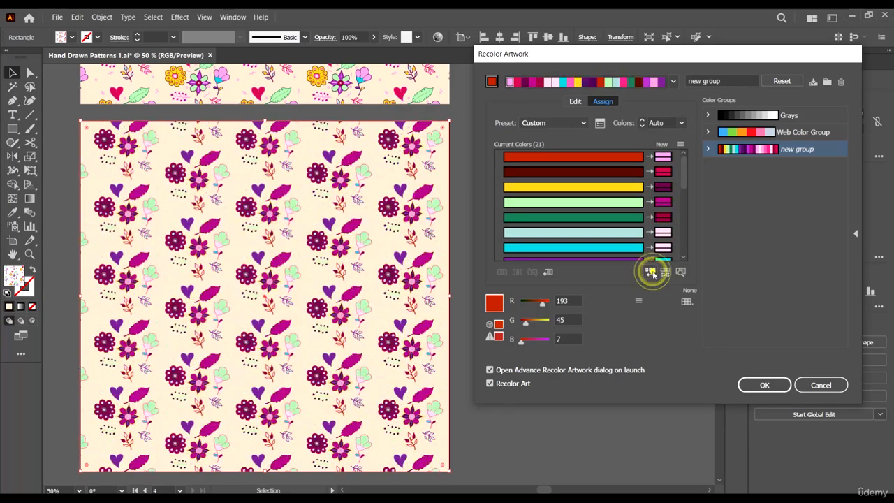
click(650, 272)
click(650, 273)
click(650, 272)
click(650, 272)
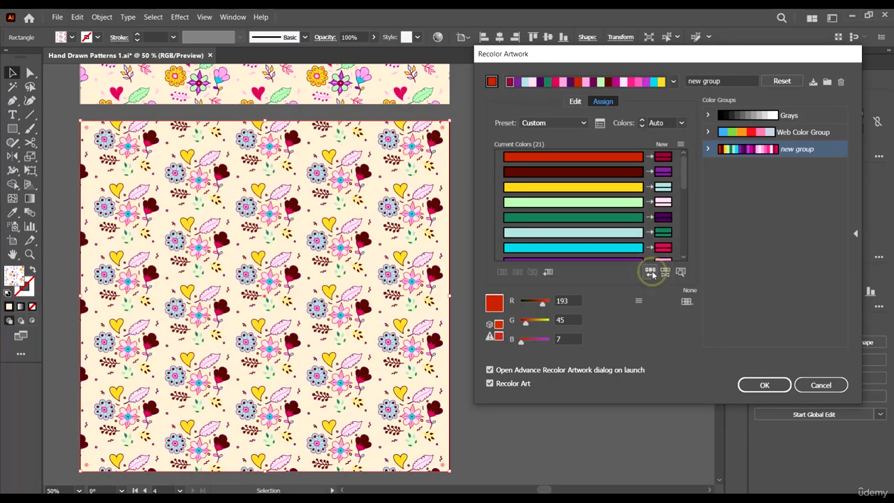
click(650, 273)
click(650, 272)
click(650, 273)
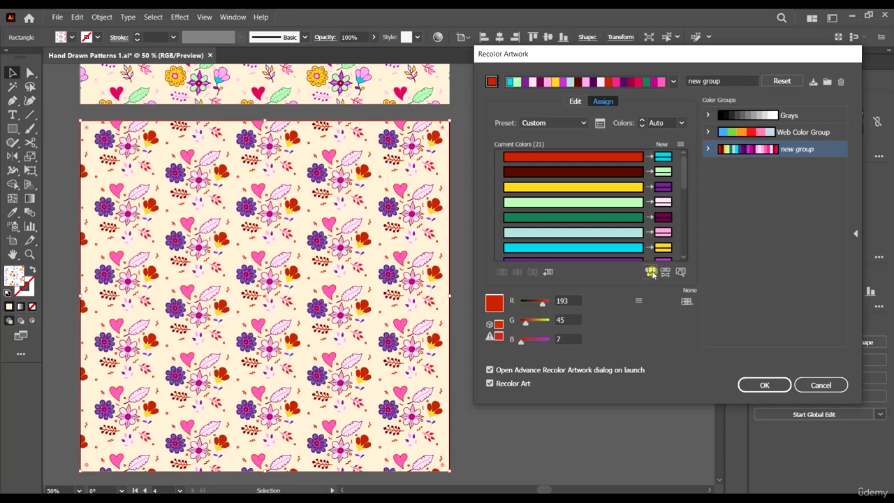
click(650, 272)
click(649, 273)
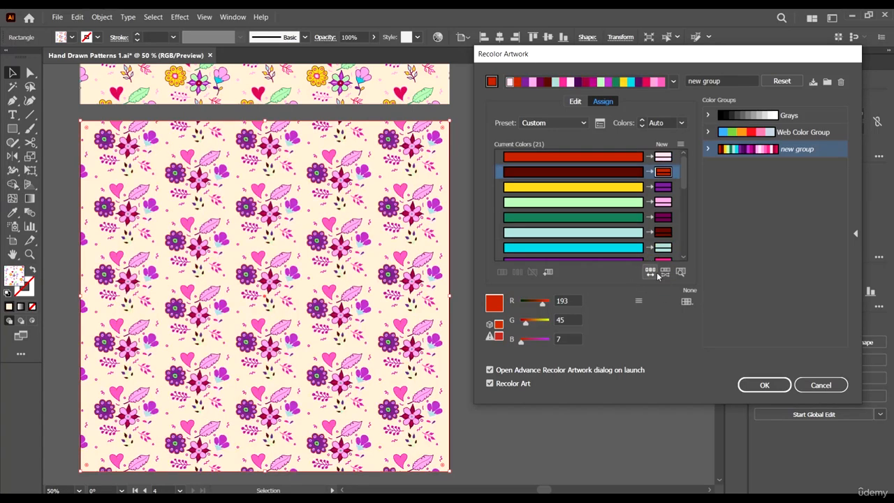
click(650, 272)
click(650, 272)
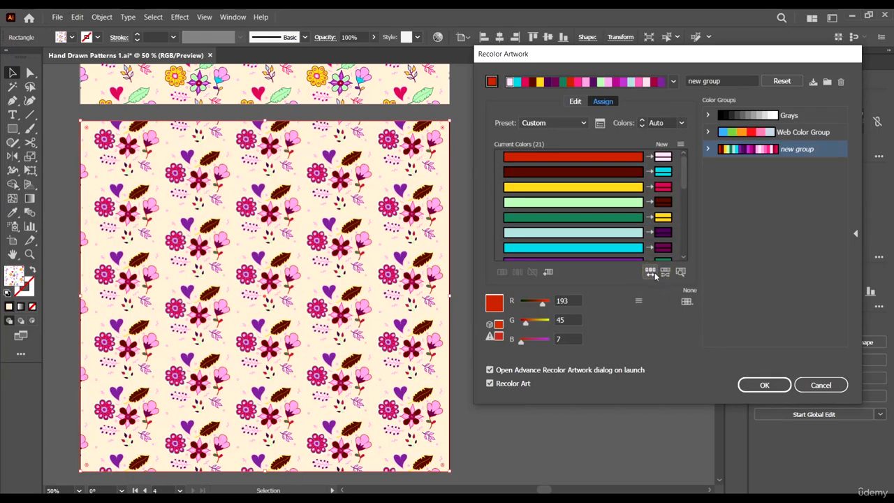
click(650, 272)
click(651, 273)
click(651, 273)
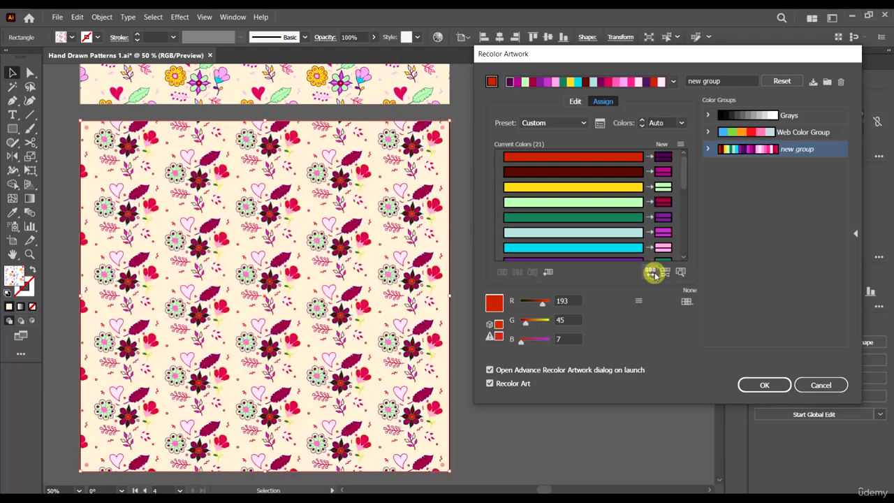
click(650, 269)
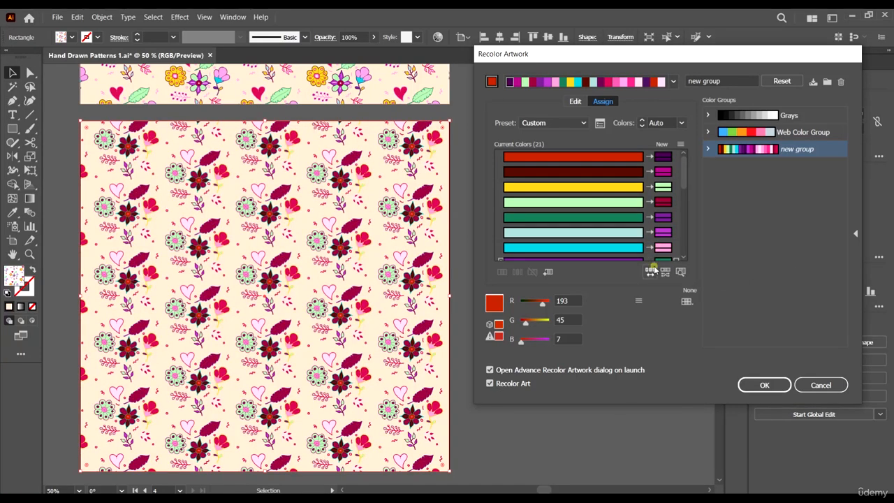
click(651, 274)
click(651, 273)
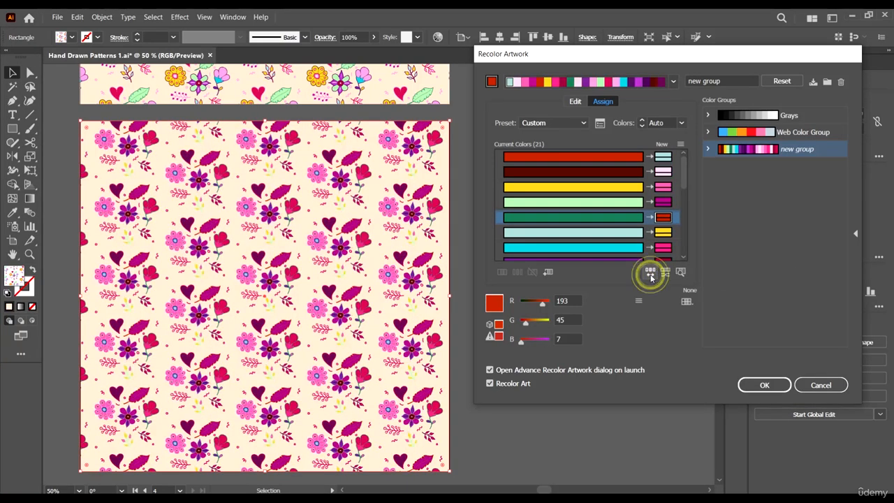
click(651, 274)
click(651, 274)
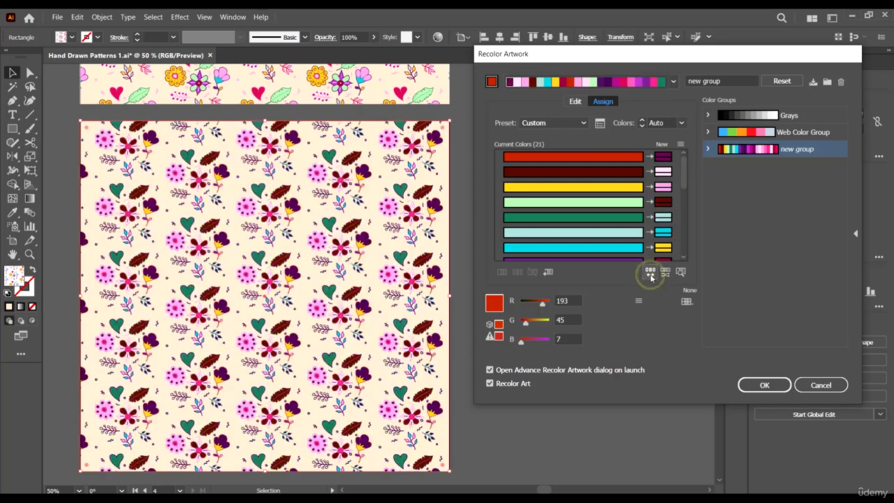
click(651, 273)
click(651, 273)
click(651, 274)
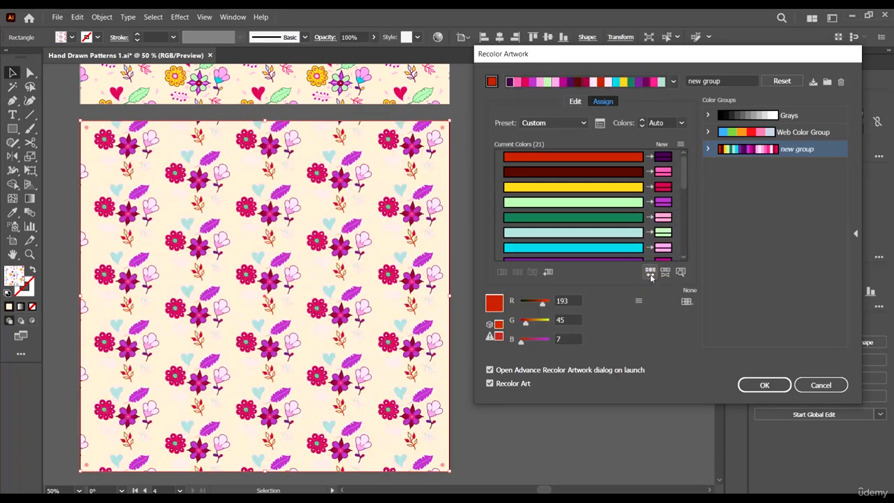
click(651, 274)
click(651, 273)
click(650, 274)
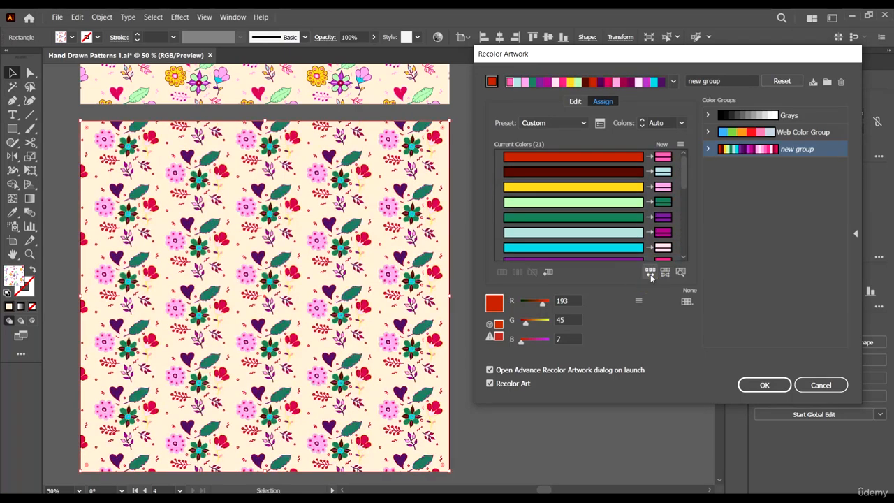
click(650, 273)
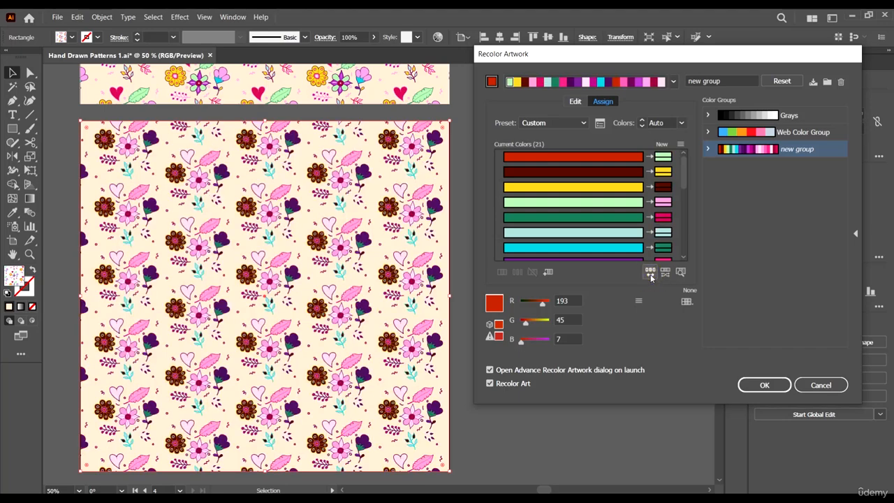
click(650, 274)
click(650, 274)
click(650, 273)
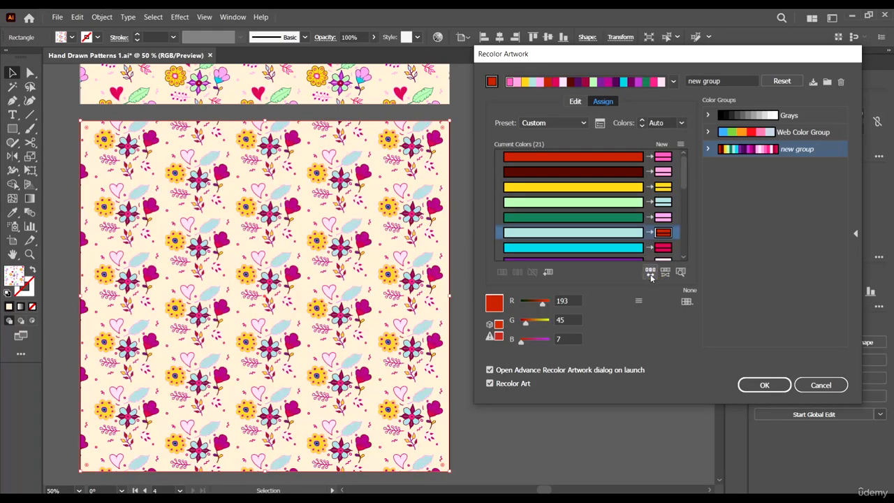
click(649, 274)
click(650, 273)
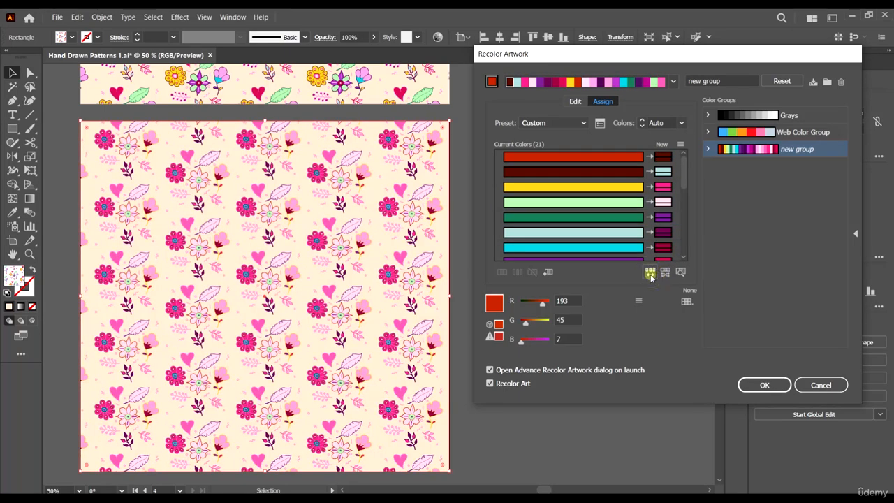
click(650, 274)
click(650, 274)
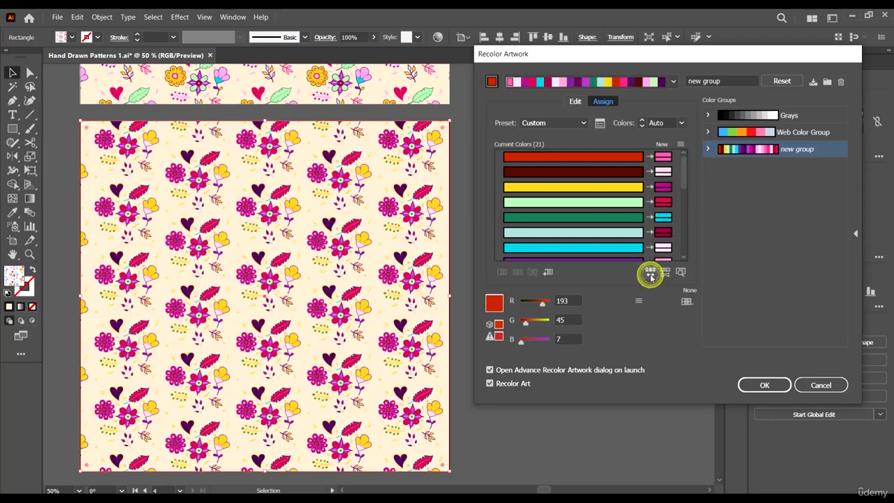
click(650, 274)
click(650, 274)
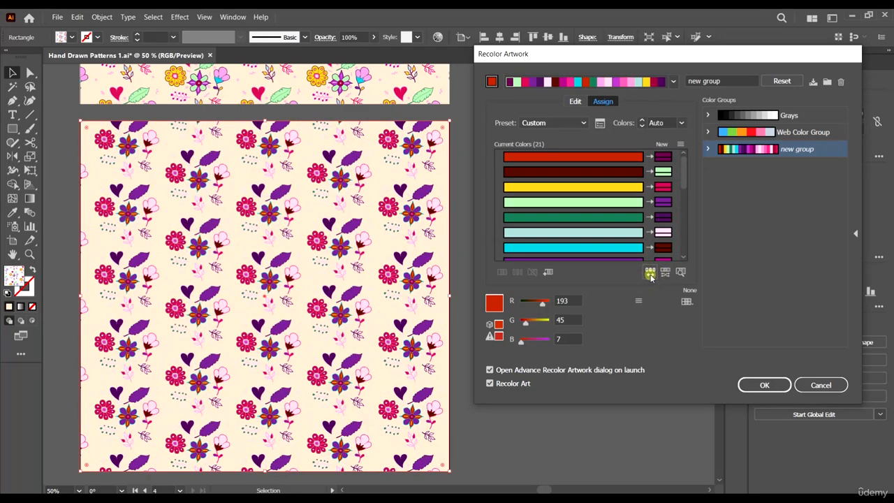
click(650, 274)
click(650, 274)
click(650, 273)
click(650, 273)
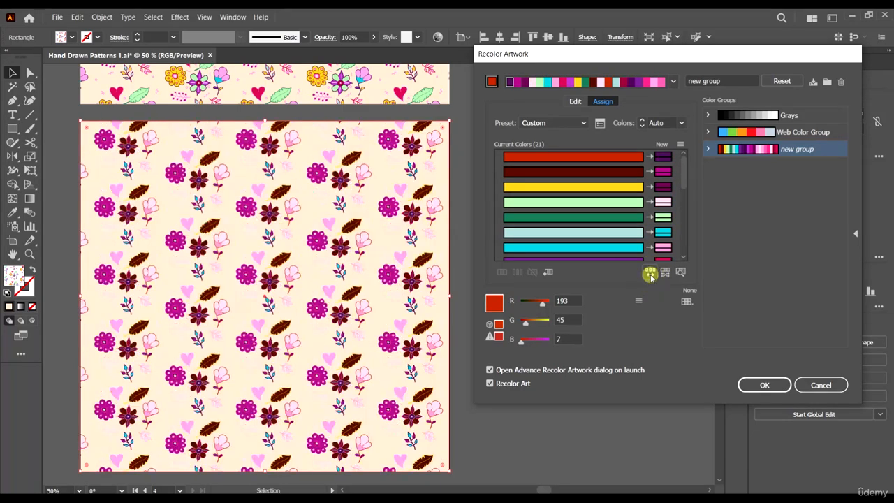
click(650, 274)
click(650, 275)
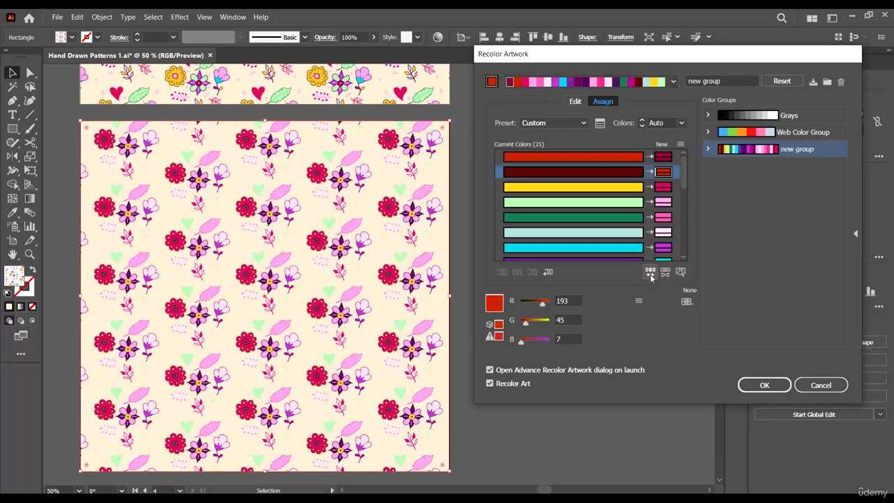
click(650, 275)
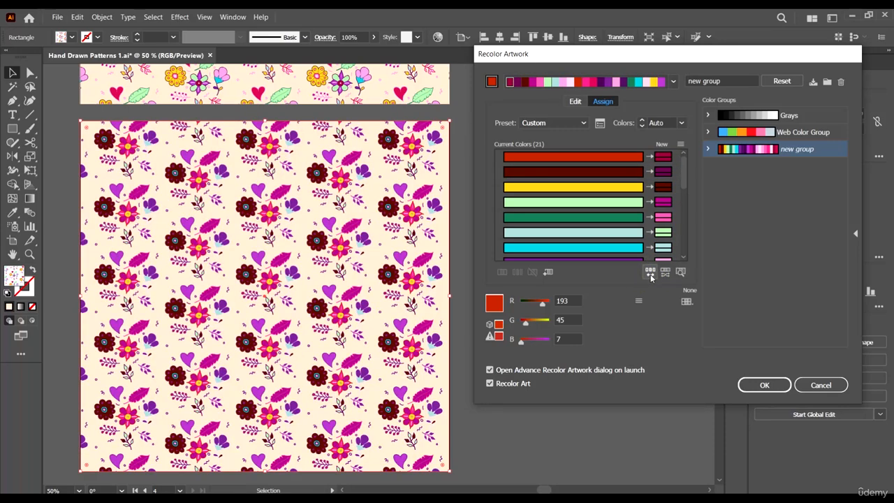
click(650, 274)
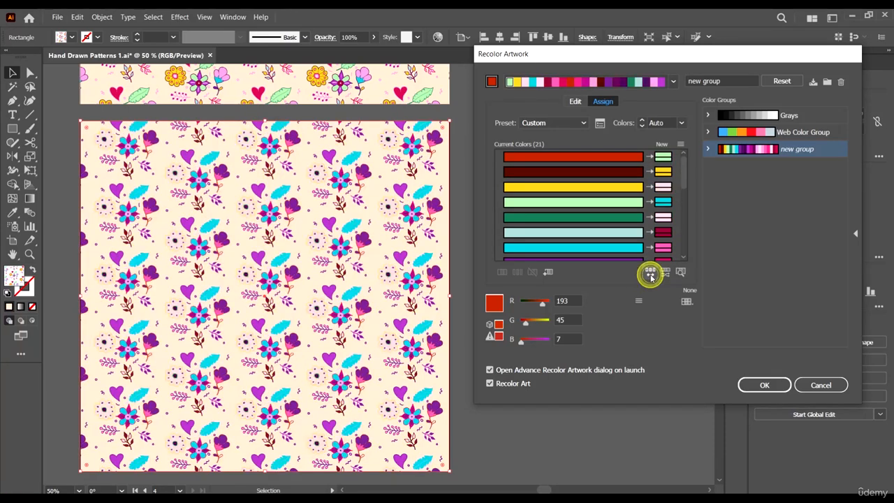
click(650, 273)
click(650, 274)
click(650, 273)
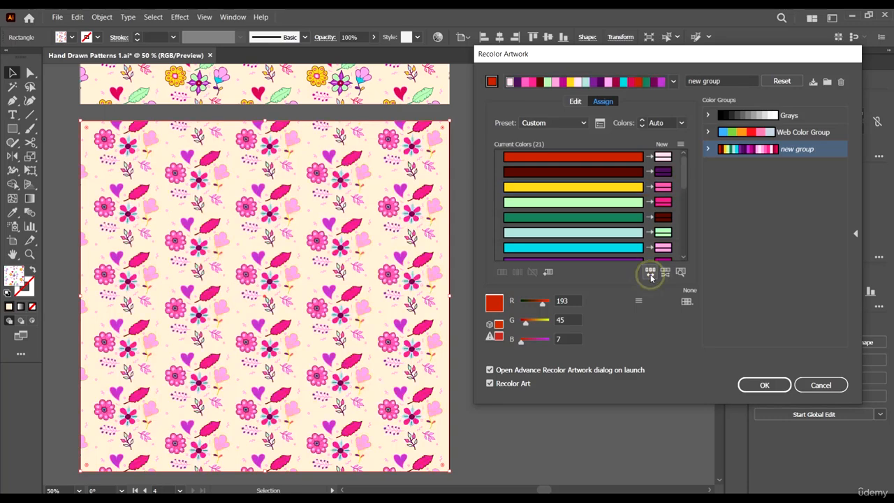
click(650, 274)
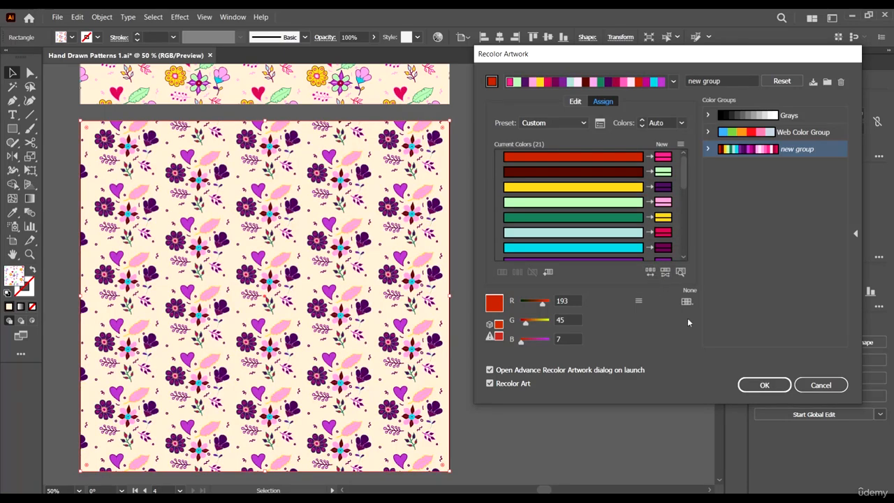
click(650, 273)
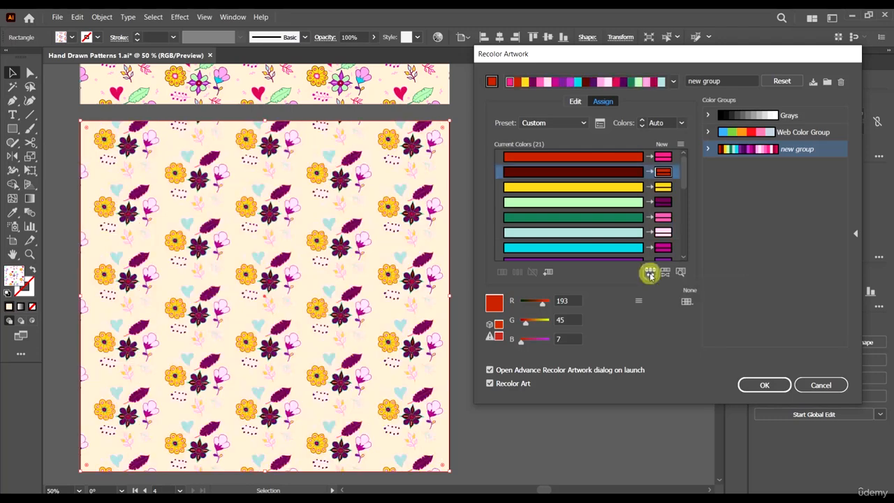
click(650, 274)
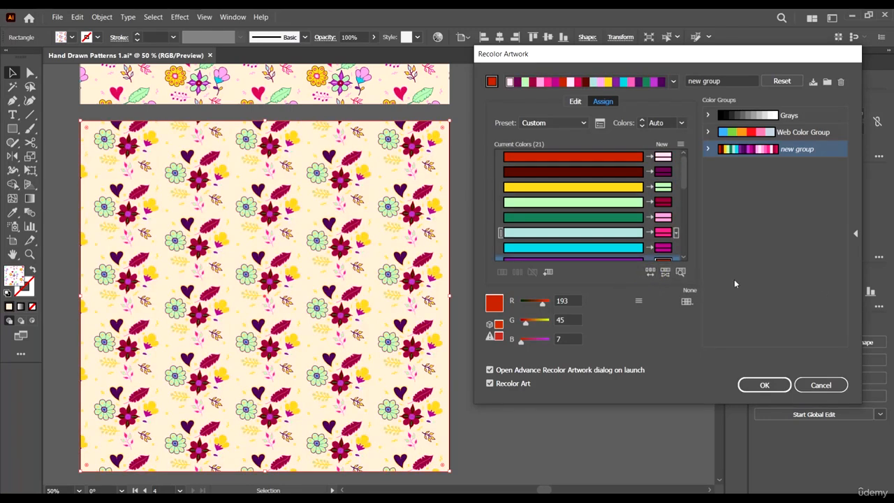
- Highlight where the yellow source color is used in the pattern and check its light green replacement against the artwork
drag(627, 60, 661, 71)
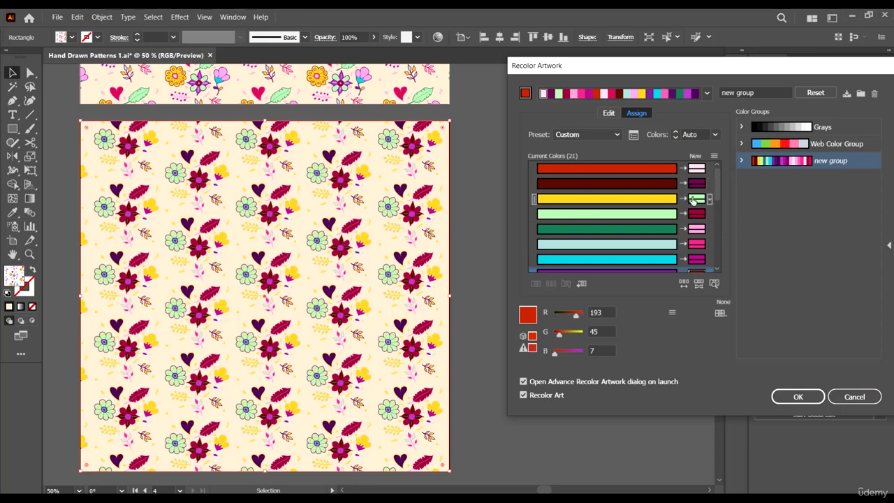
click(670, 199)
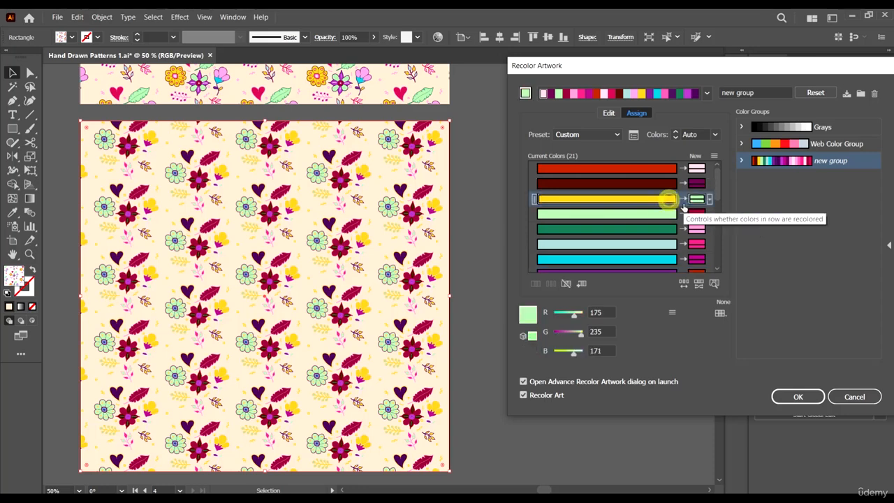
click(713, 284)
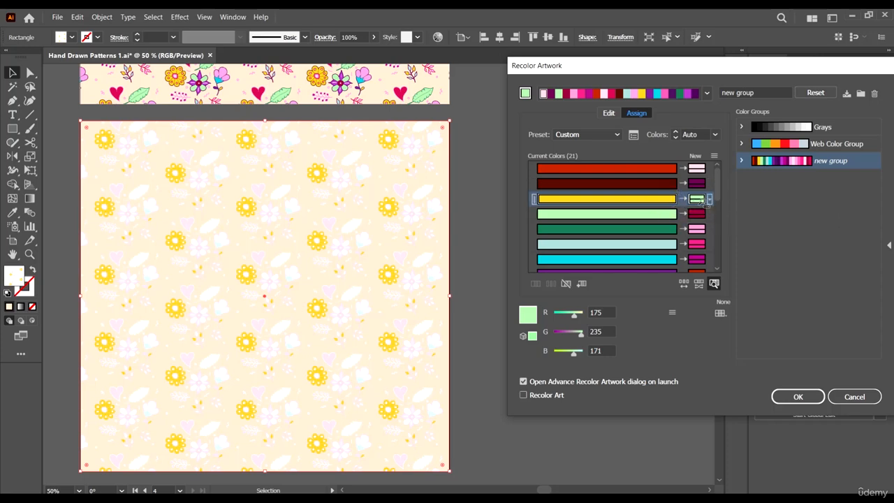
click(698, 199)
click(698, 199)
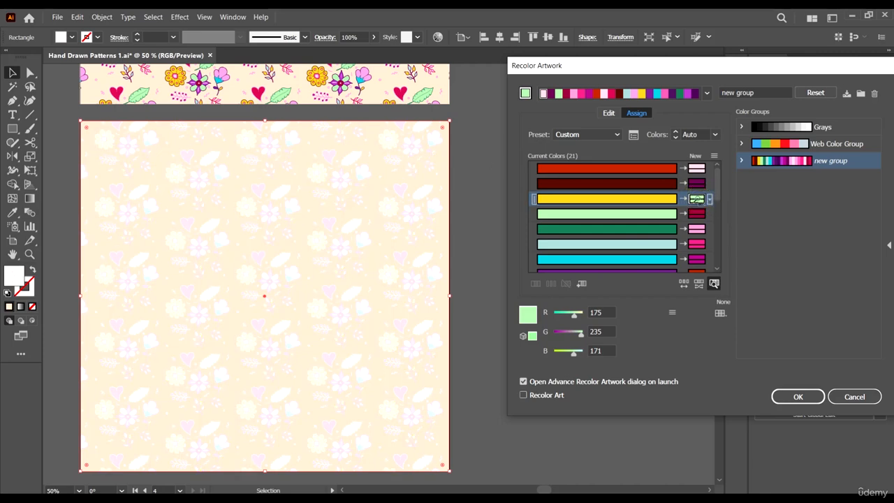
click(653, 199)
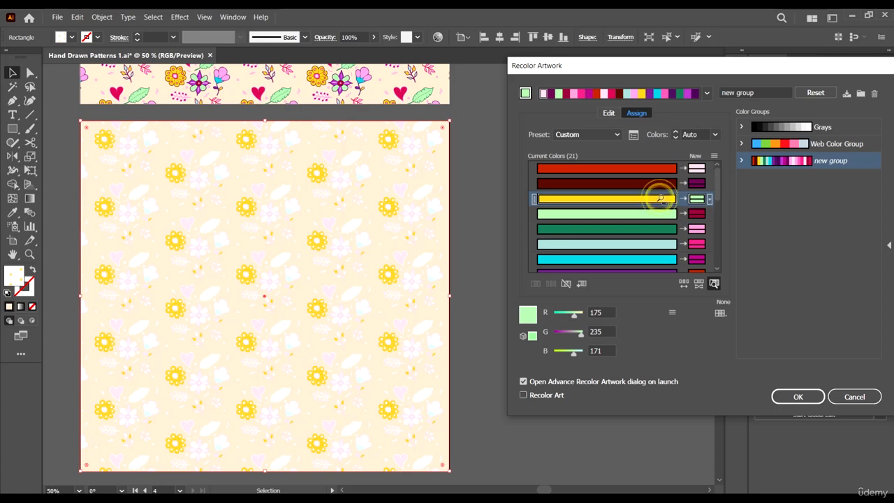
click(696, 199)
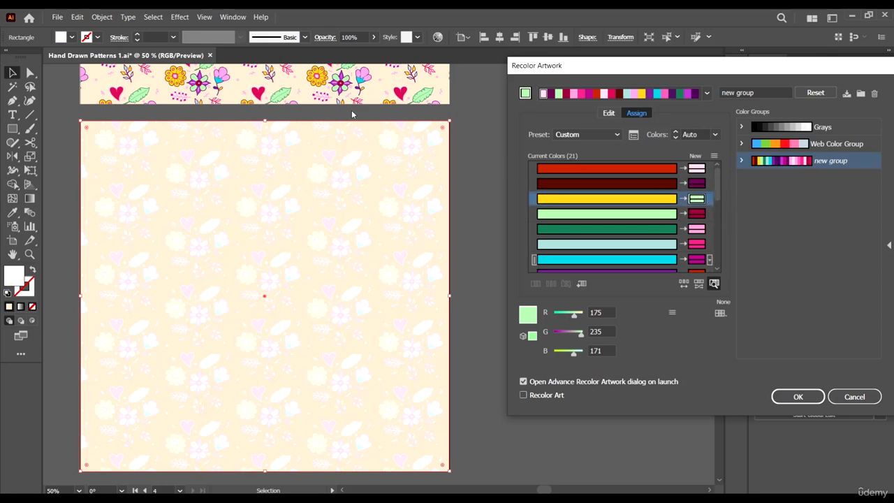
- Isolate the artwork that uses the yellow source color, and restore the full recolored pattern view
click(663, 199)
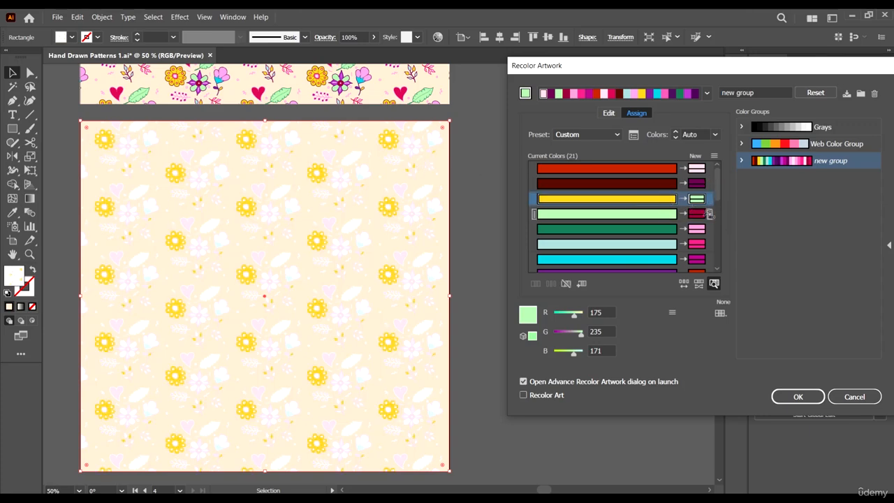
click(713, 283)
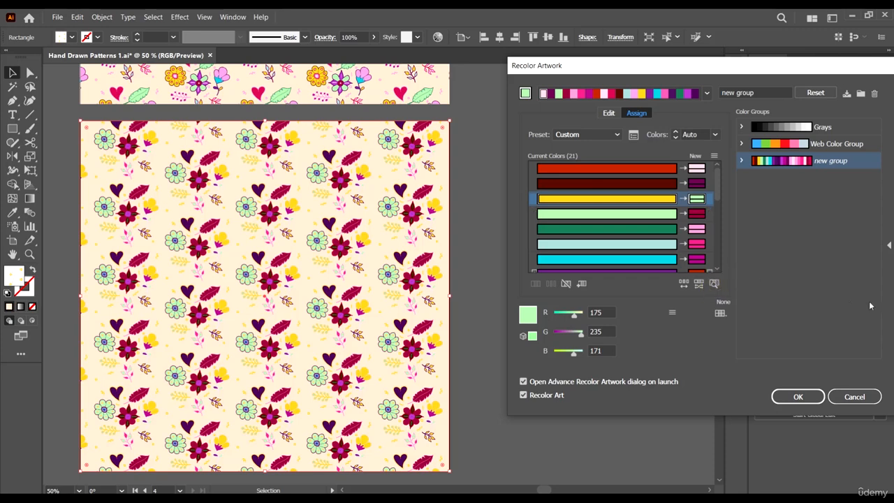
- Try swapping the light green and crimson replacement colors between the yellow and light green source rows, and swap them back
click(696, 215)
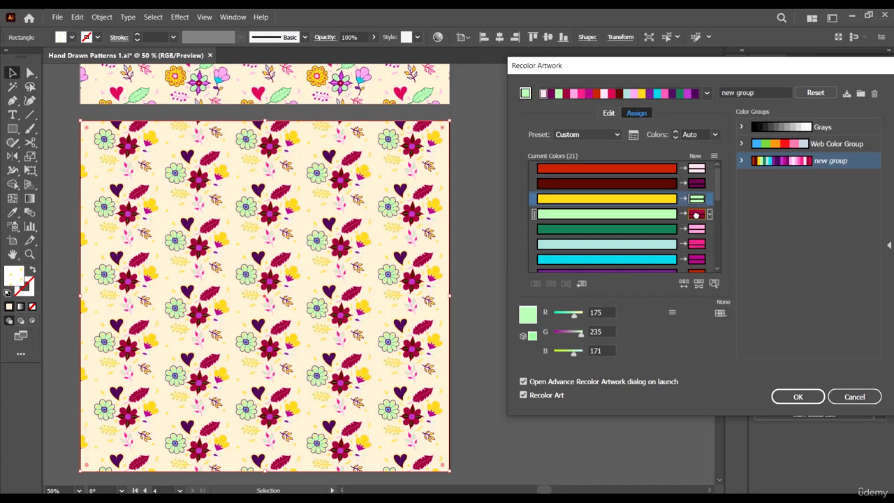
drag(696, 215, 698, 200)
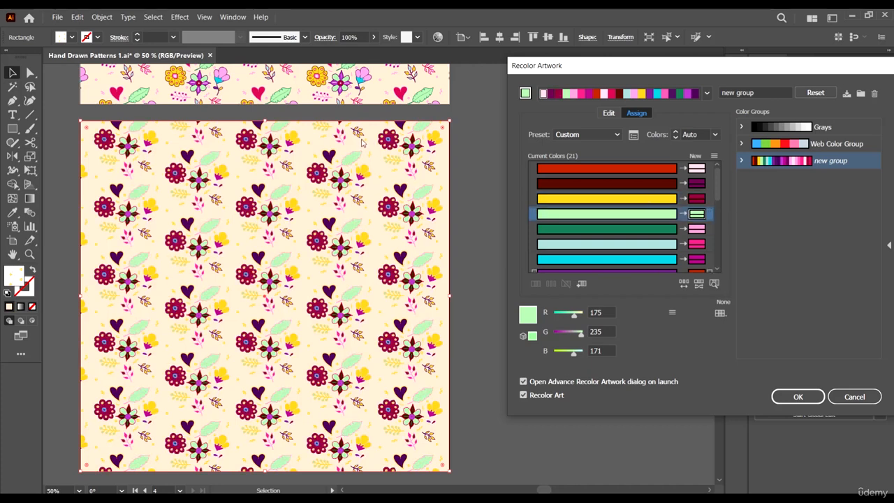
click(697, 210)
click(697, 212)
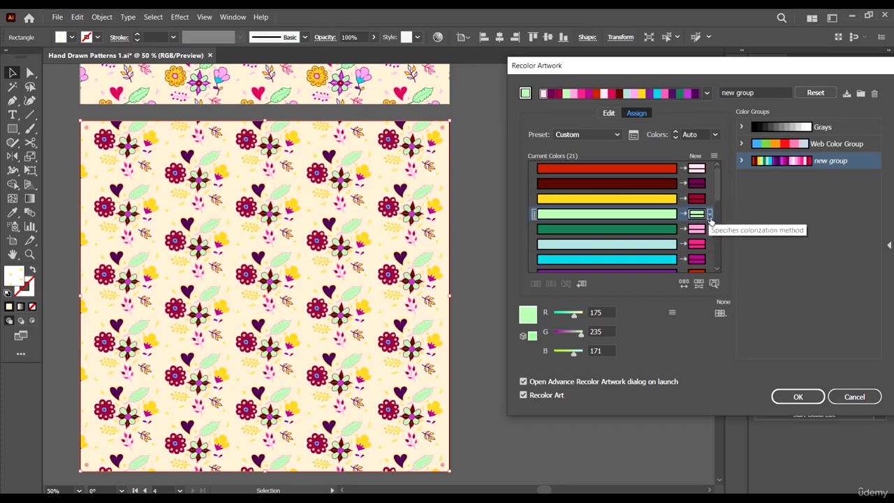
drag(695, 215, 696, 198)
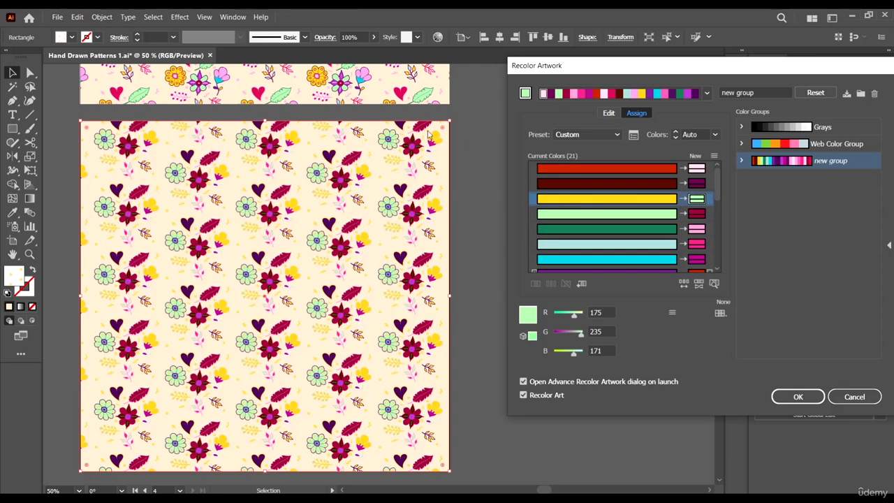
click(698, 199)
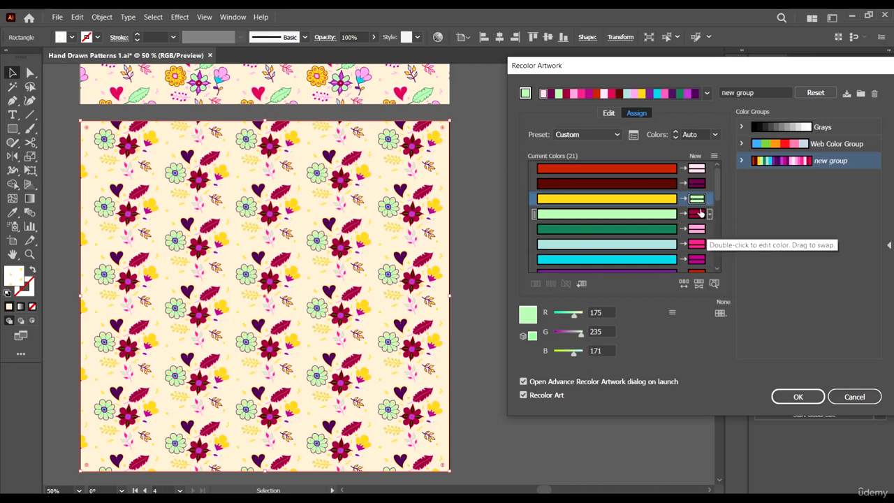
drag(696, 199, 696, 213)
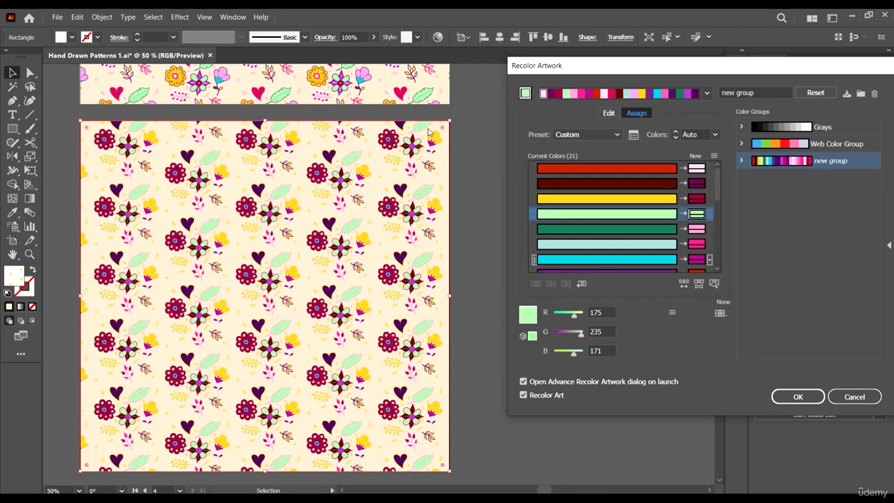
mouse_move(697, 213)
mouse_down()
mouse_move(697, 198)
mouse_move(696, 244)
mouse_move(696, 202)
mouse_move(696, 215)
mouse_up()
- Look through the color list and, with artwork highlighting on, examine the replacement colors for the red through pale aqua source rows
click(697, 229)
scroll(701, 225, down, 3)
scroll(694, 226, up, 1)
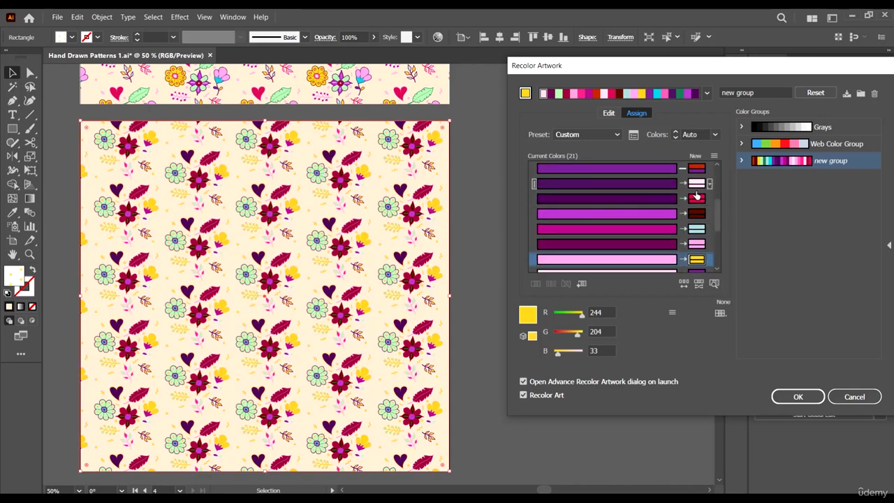
scroll(696, 197, up, 3)
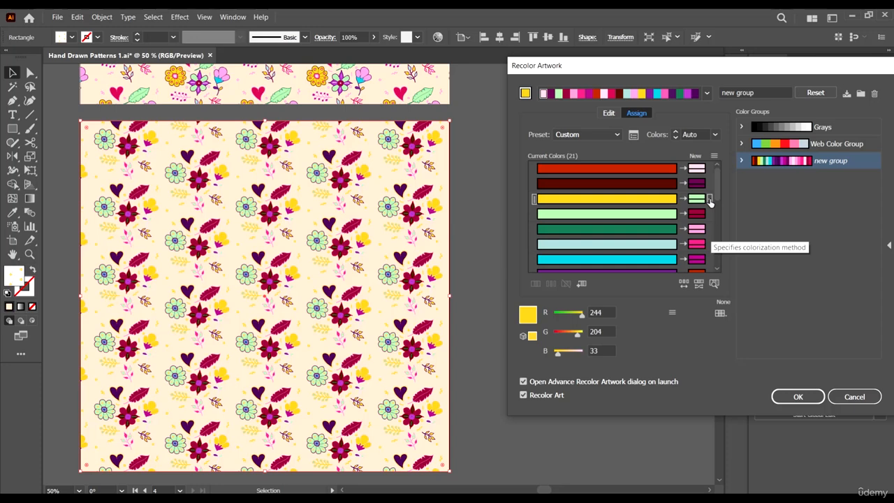
click(713, 284)
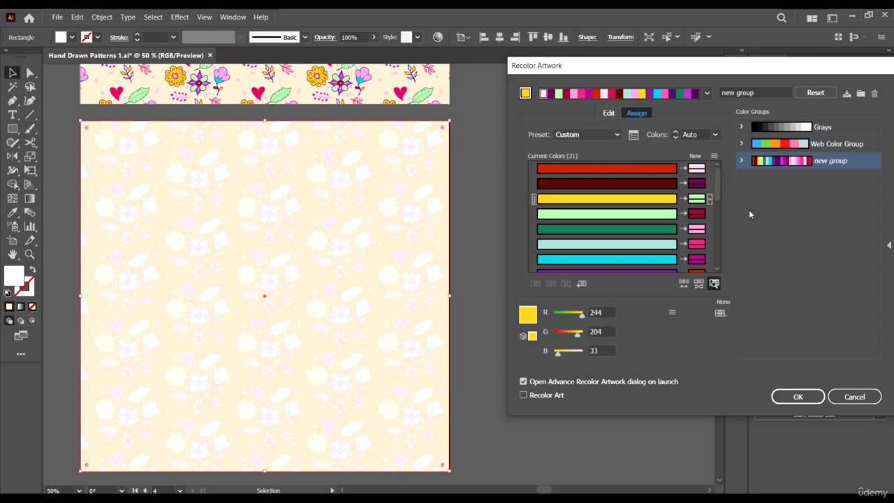
click(662, 170)
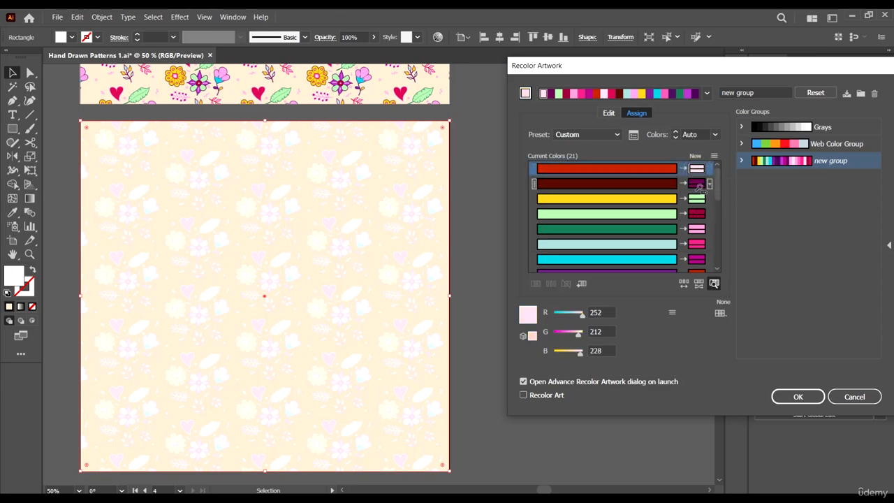
click(697, 184)
click(696, 199)
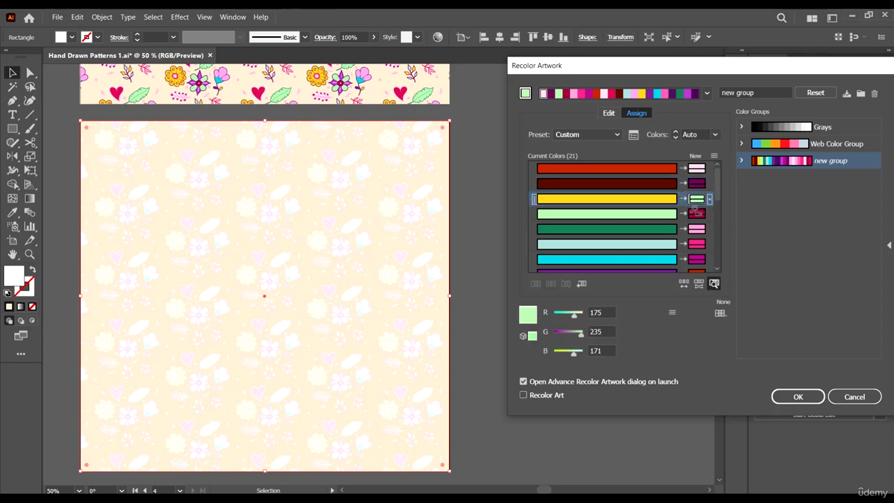
click(696, 215)
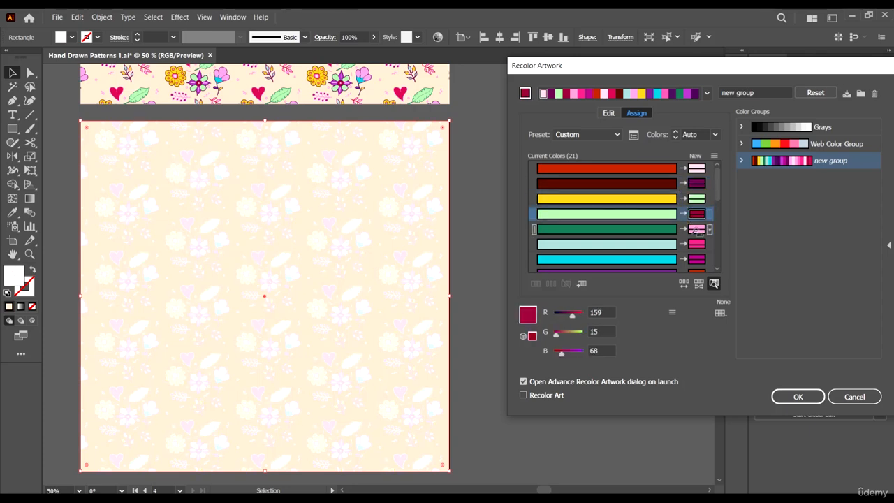
click(696, 229)
click(697, 242)
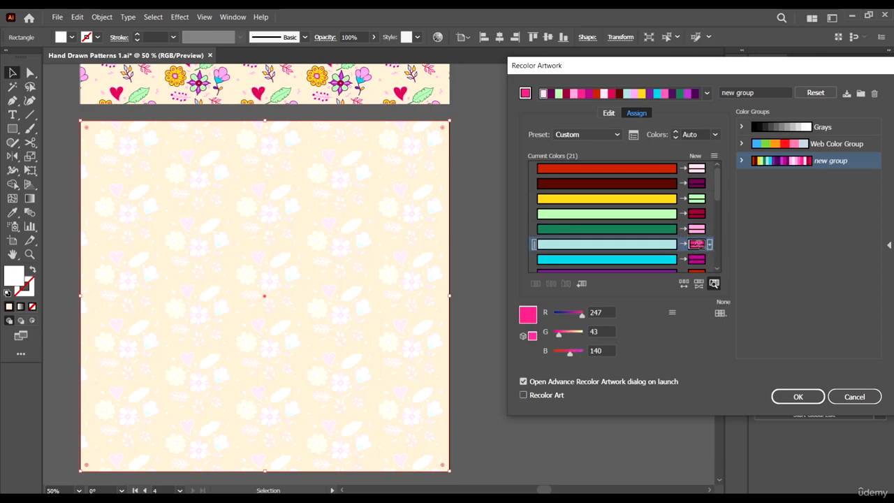
- Examine the replacement colors for the cyan, purple, orchid, magenta and dark plum source rows one by one
scroll(699, 231, down, 4)
scroll(701, 217, up, 2)
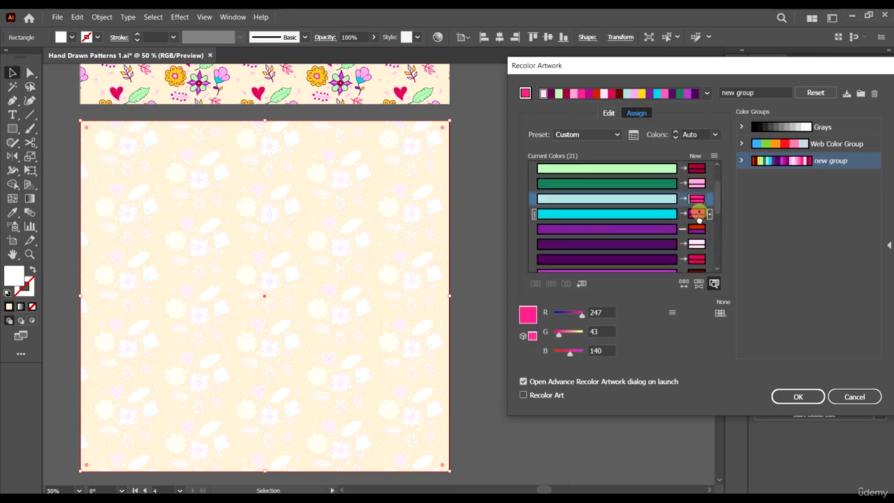
click(697, 213)
click(697, 228)
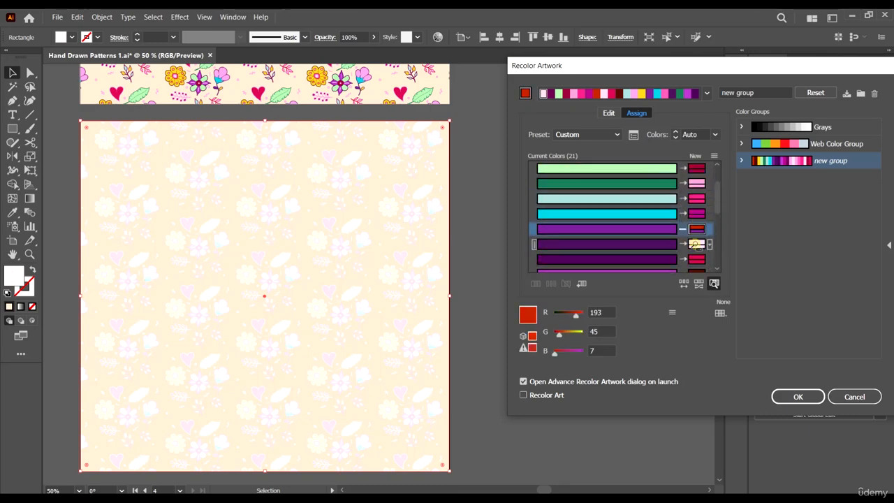
click(695, 243)
click(695, 259)
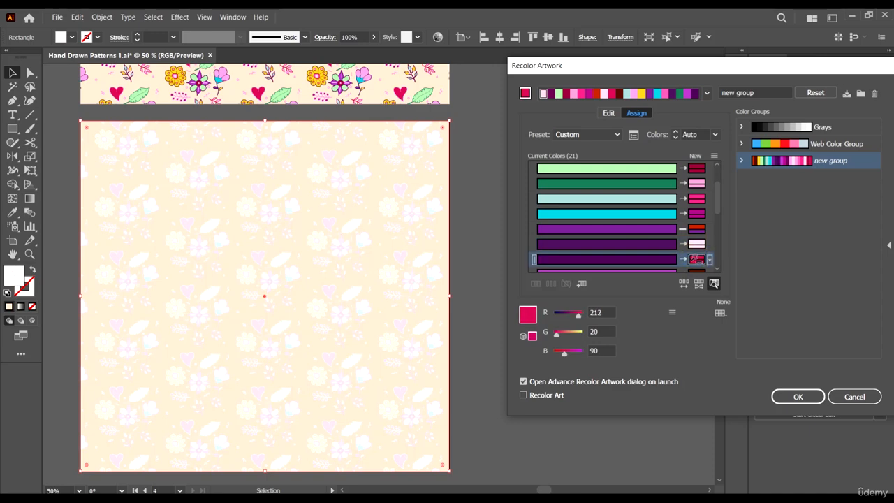
scroll(696, 240, down, 2)
click(696, 214)
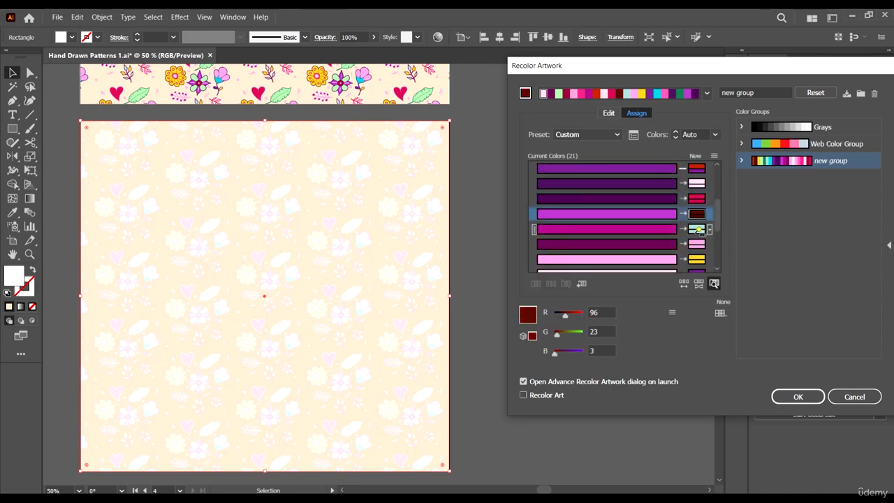
click(696, 229)
click(696, 244)
- Examine the replacement colors assigned to the light pink, pale pink and hot pink source rows one by one
scroll(696, 242, down, 2)
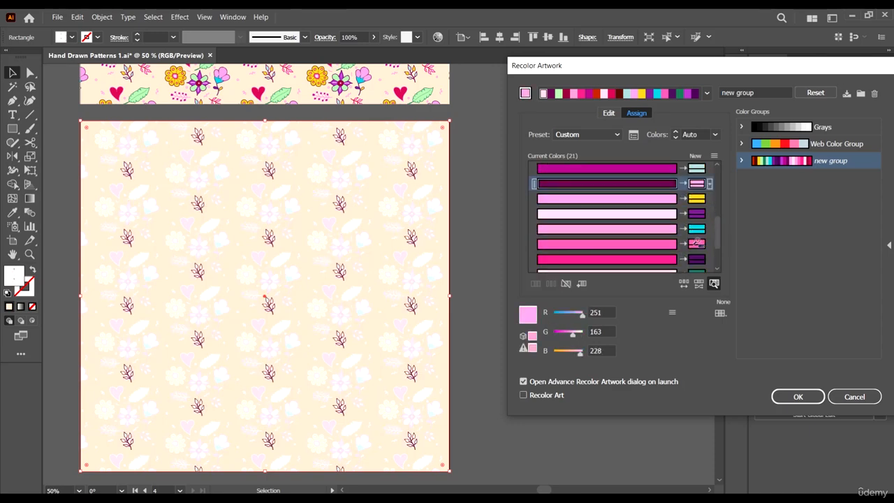
click(698, 200)
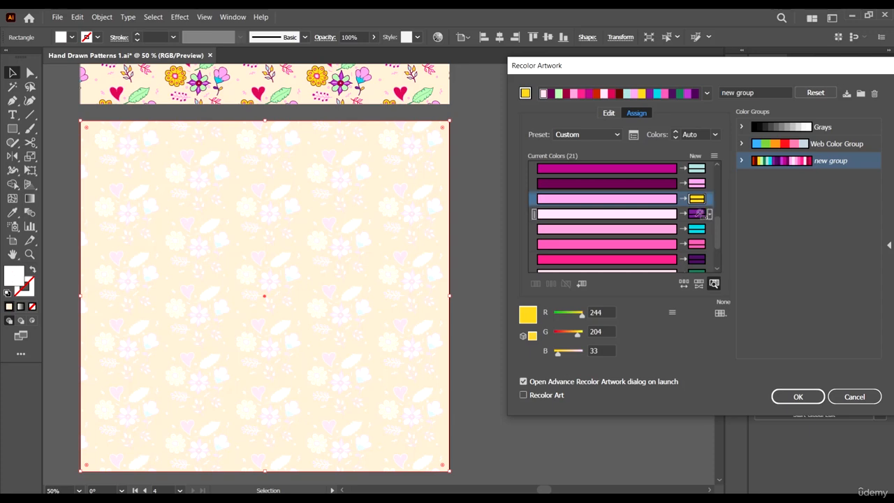
double_click(696, 200)
click(696, 215)
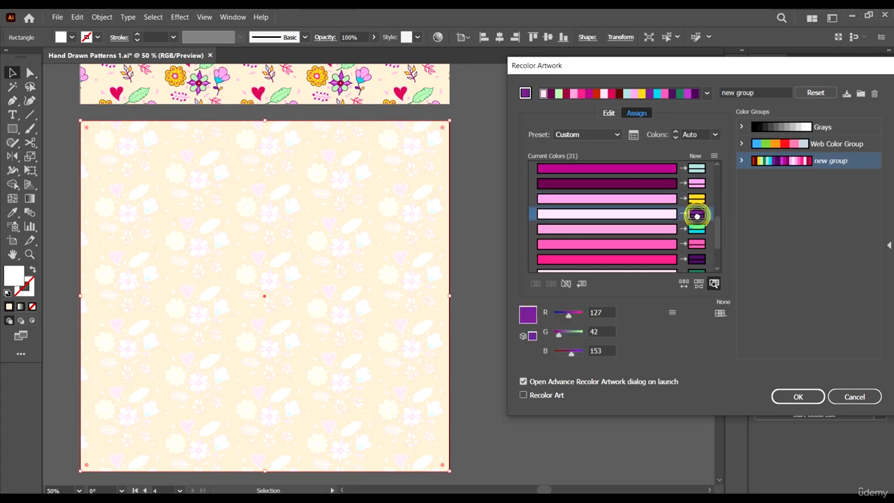
click(696, 229)
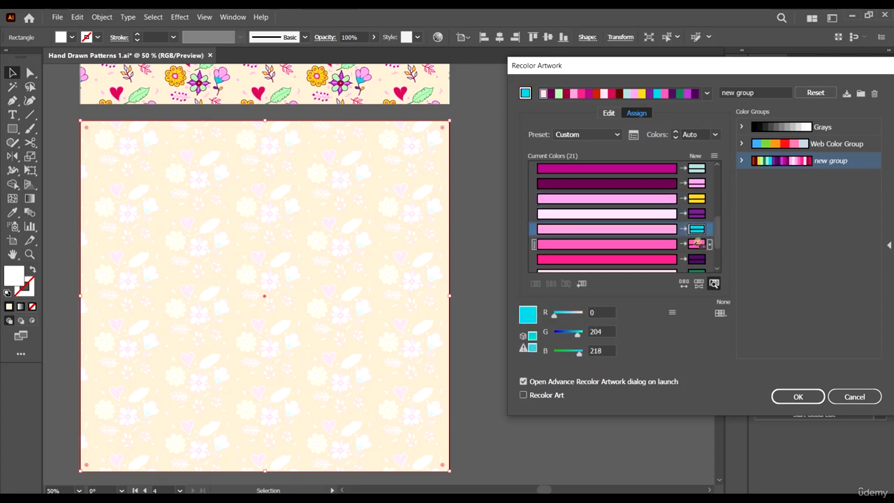
click(697, 243)
click(697, 259)
- Examine the replacement colors of the last three source rows and highlight where the final crimson-pink source color is used
scroll(696, 261, down, 2)
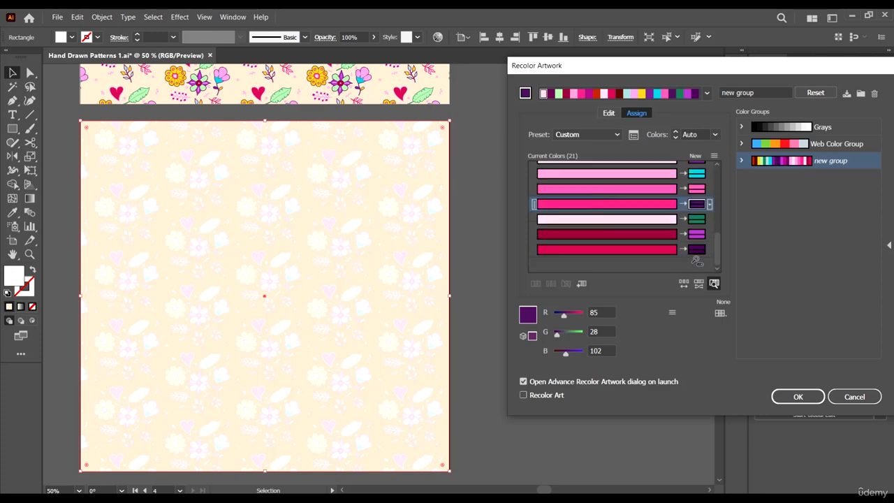
click(696, 219)
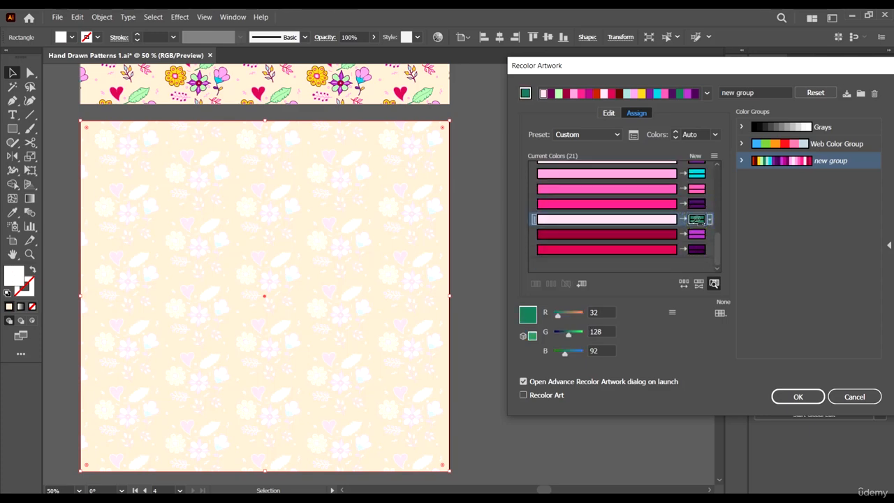
click(697, 234)
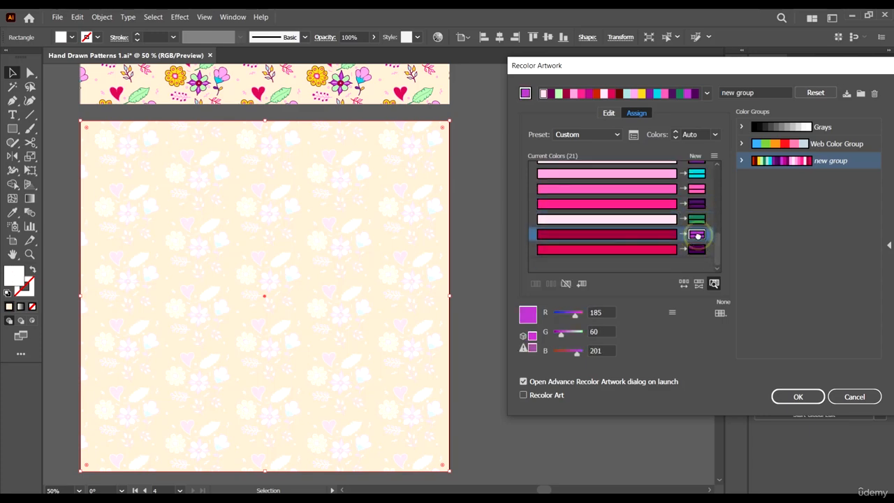
click(696, 250)
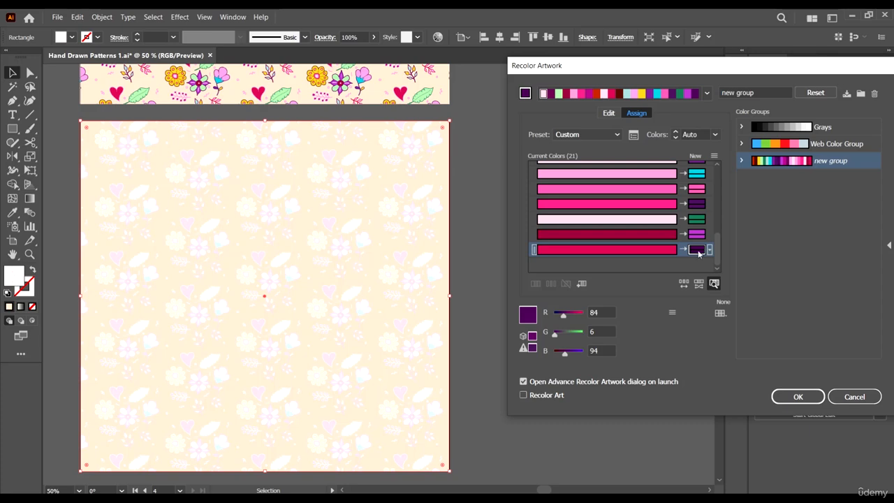
click(700, 248)
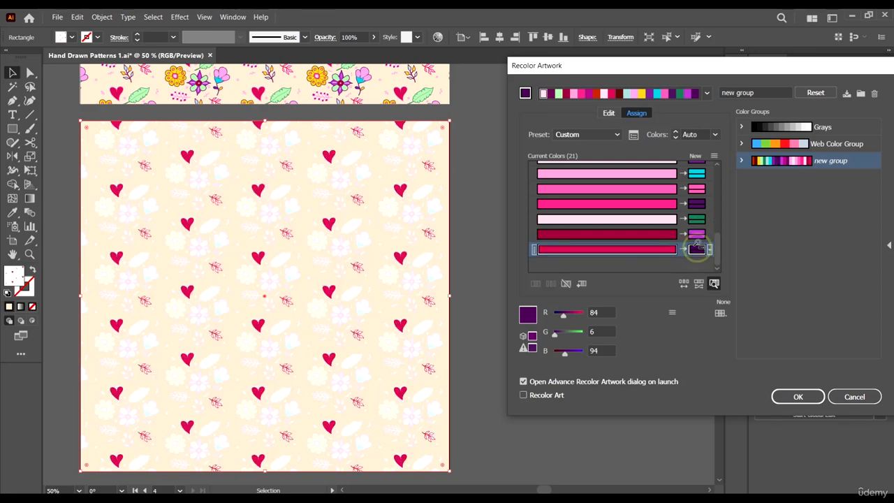
- Highlight where the red and dark brown source colors are used in the pattern, and turn the highlighting off
click(696, 168)
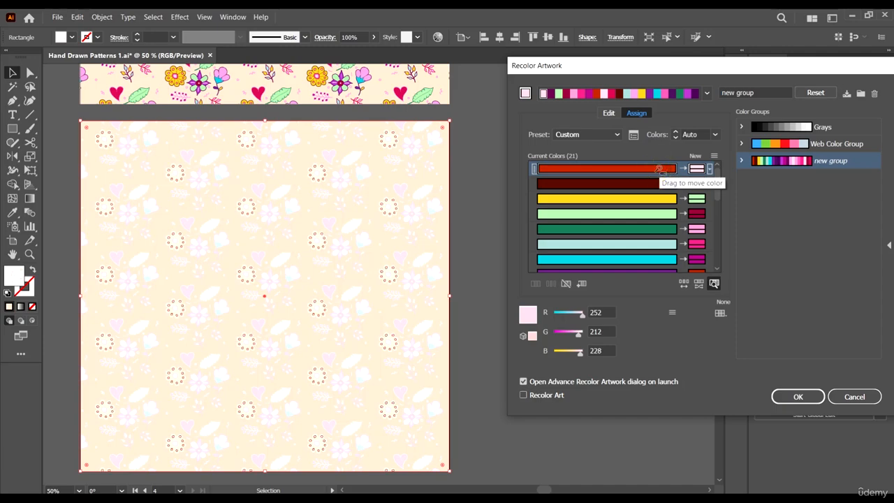
click(667, 183)
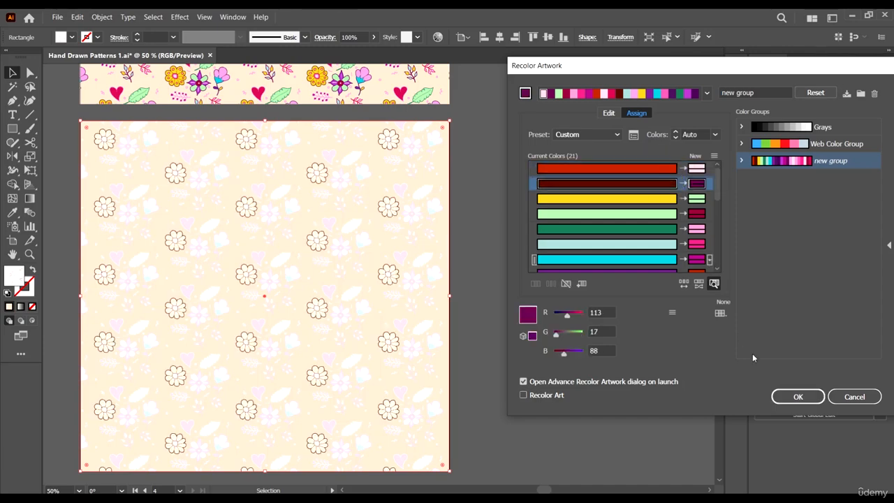
click(714, 283)
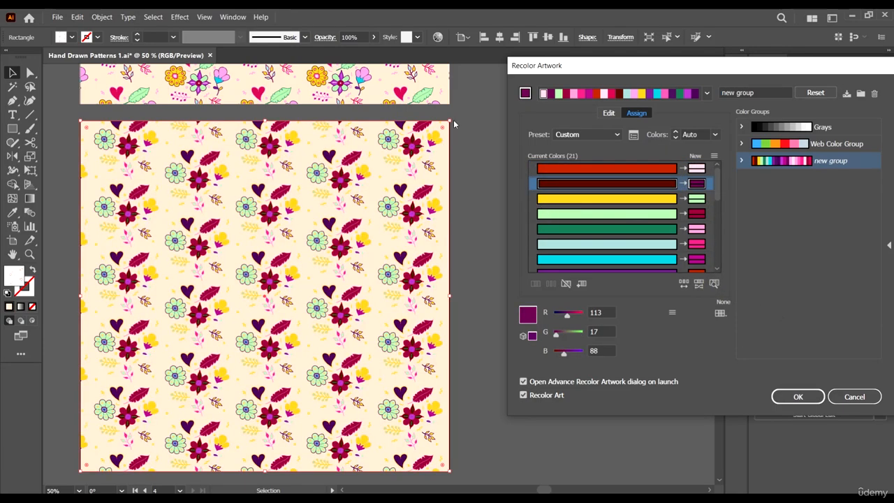
- Raise the red component of the pale pink replacement for the red source color to 255
click(696, 168)
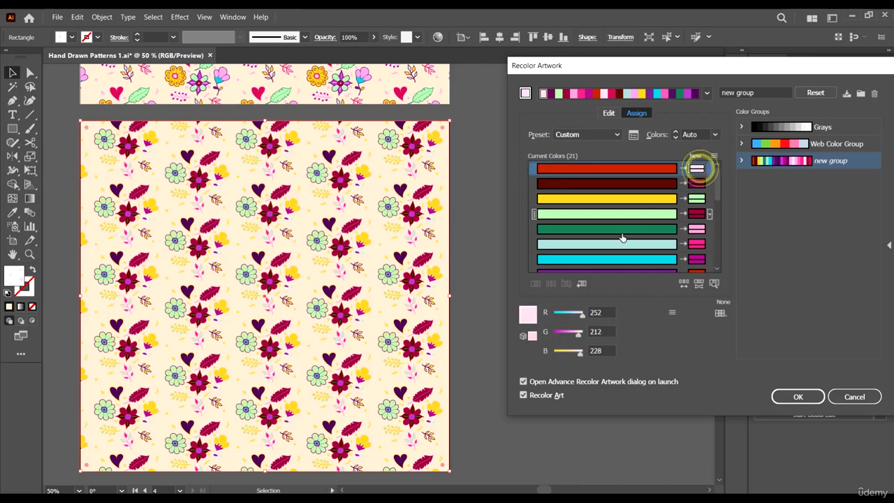
click(584, 314)
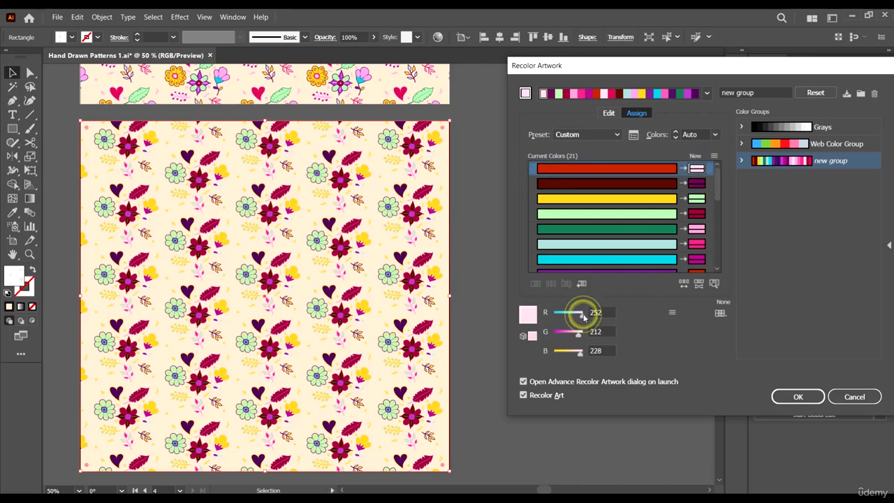
mouse_move(584, 316)
mouse_down()
mouse_move(559, 316)
mouse_move(584, 315)
mouse_up()
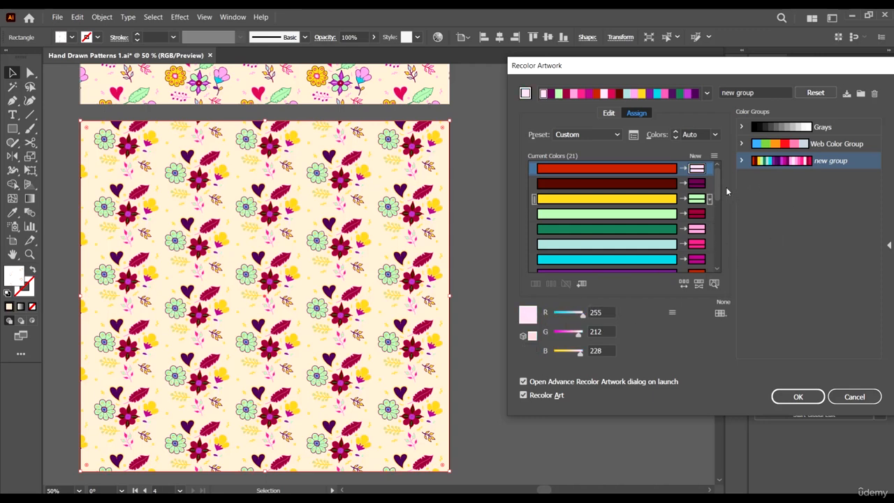
drag(717, 176, 718, 196)
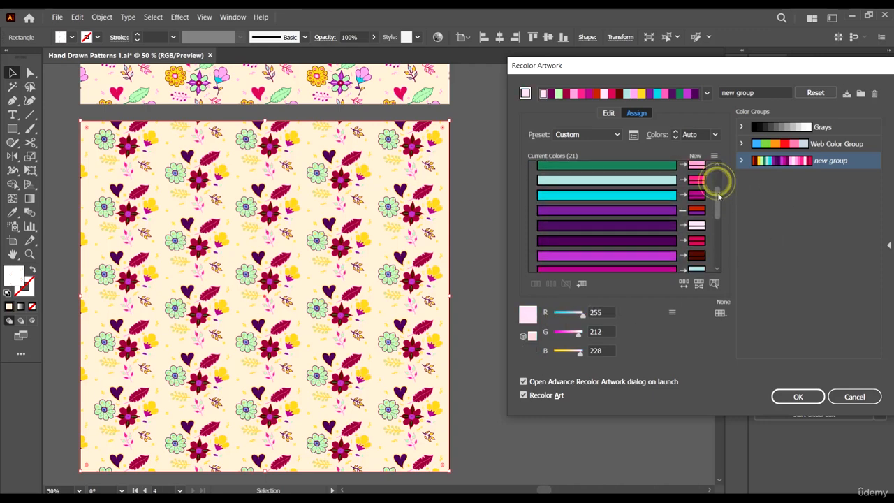
- Set the red component of the pale pink replacement for the dark purple source color to 255
click(697, 227)
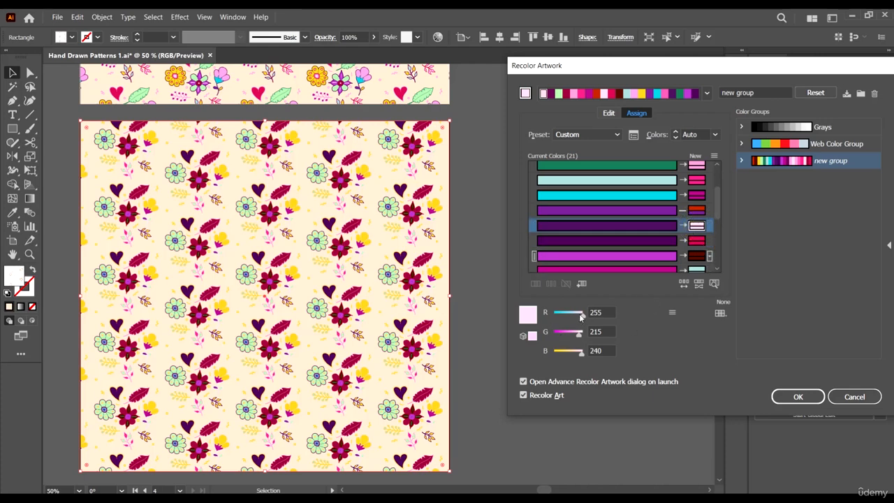
drag(579, 315, 670, 323)
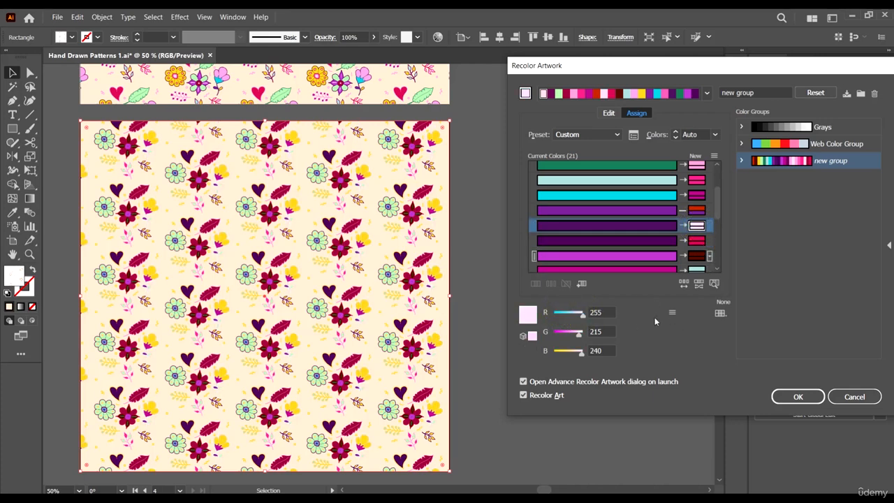
- Highlight where the red, dark brown, yellow, light green, green and pale aqua source colors are used in the pattern
drag(718, 205, 715, 155)
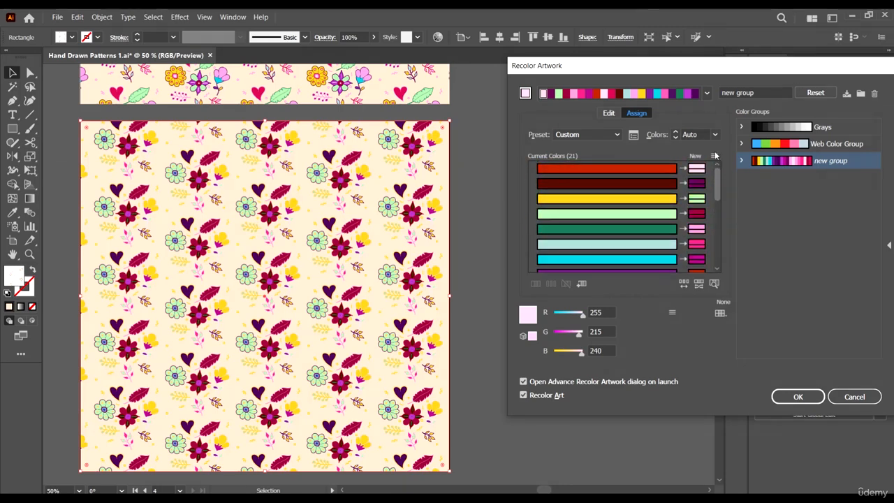
click(713, 284)
click(629, 168)
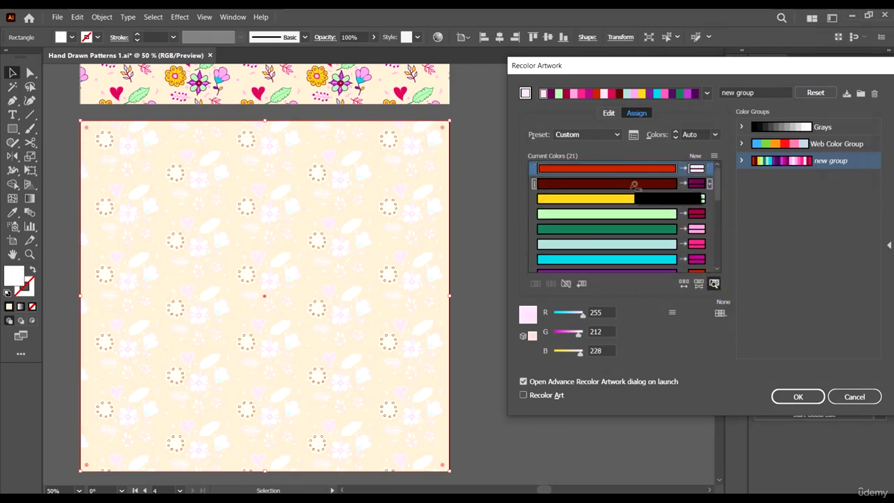
click(631, 183)
click(638, 199)
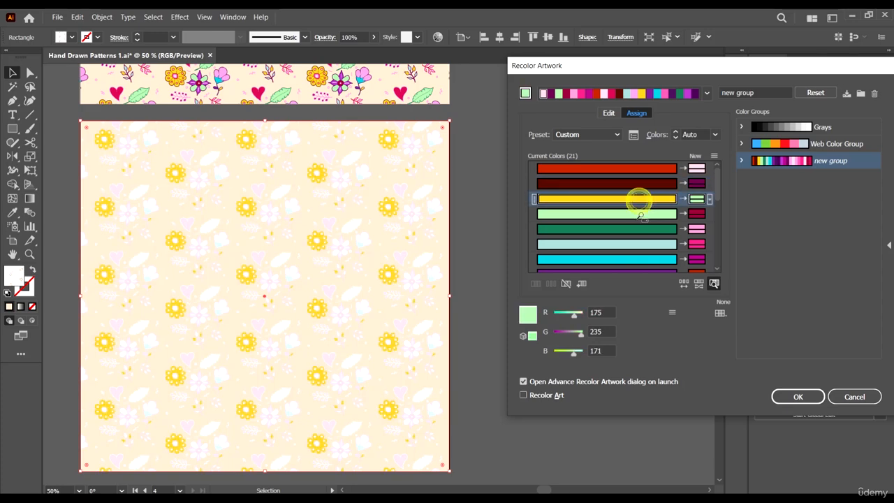
click(638, 214)
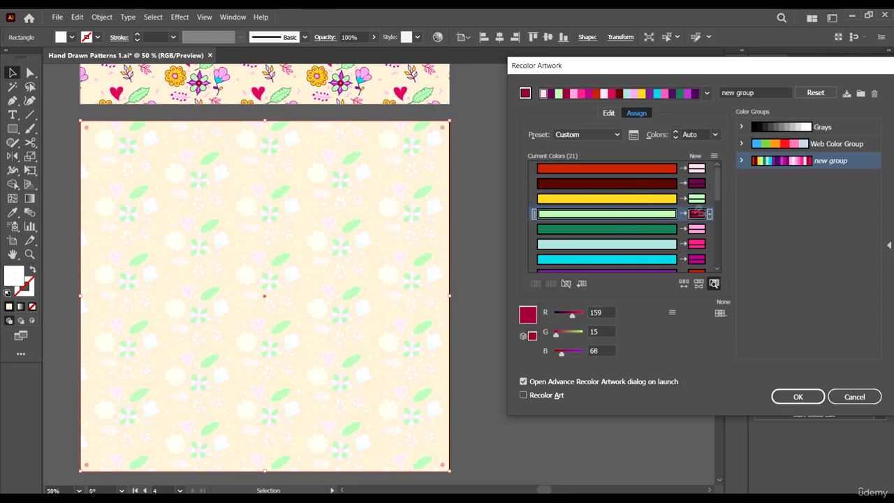
click(652, 230)
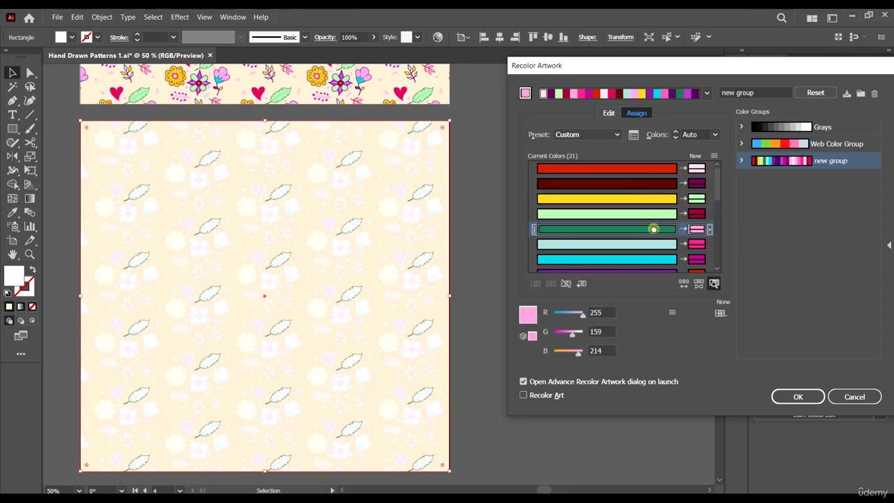
click(648, 245)
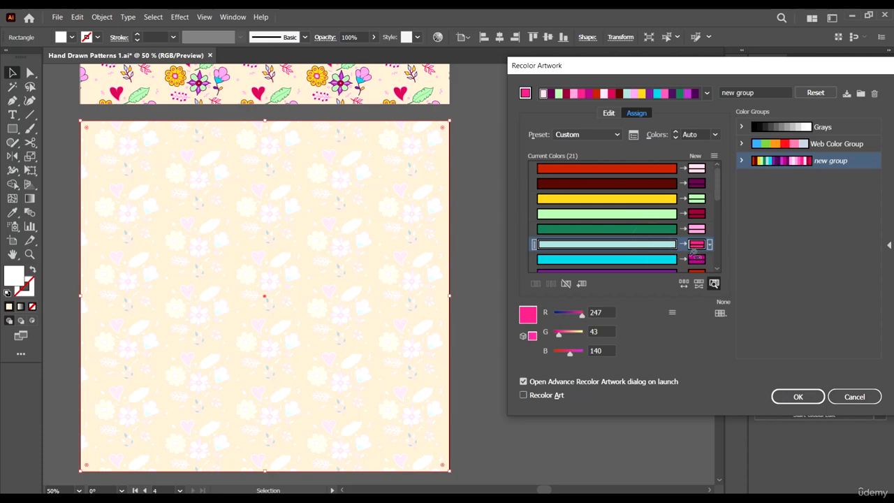
- Highlight where the cyan, purple and dark purple source colors are used, and cancel the recoloring
scroll(615, 250, down, 1)
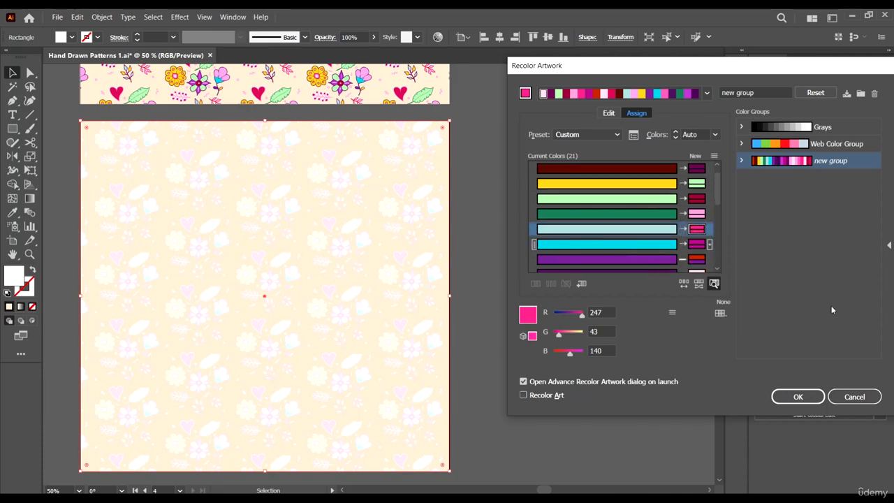
click(614, 243)
click(697, 244)
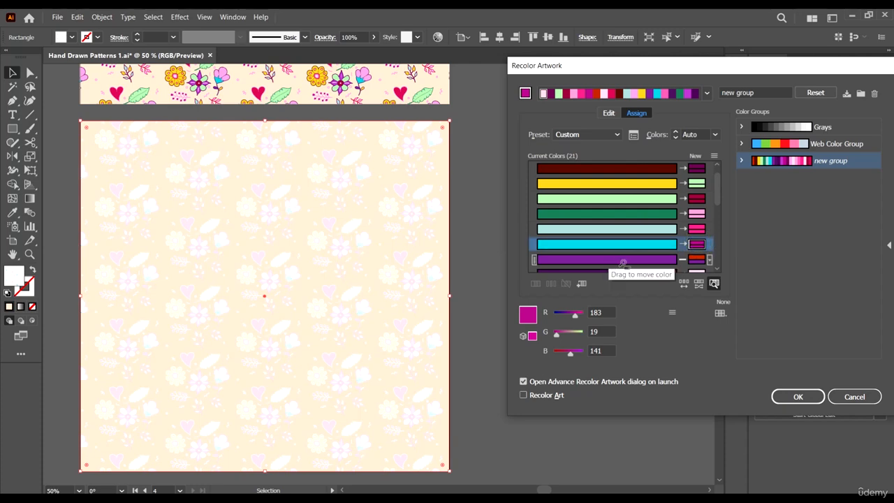
click(637, 259)
scroll(636, 261, down, 1)
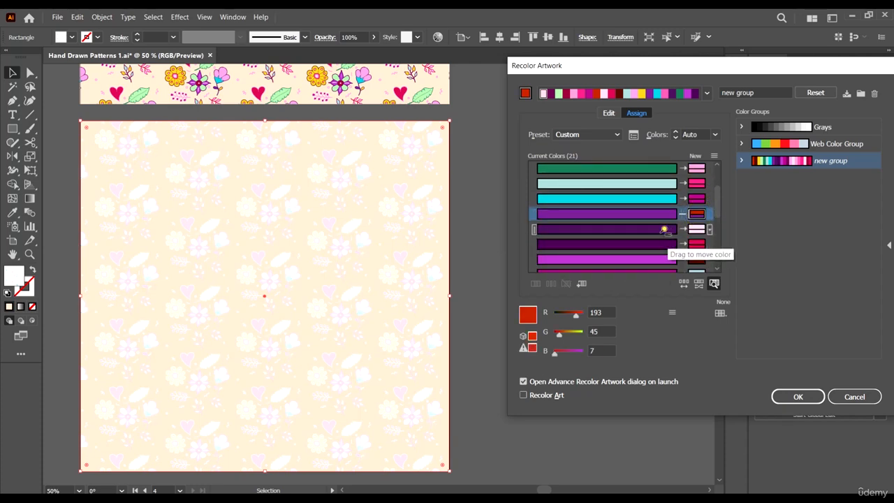
click(663, 229)
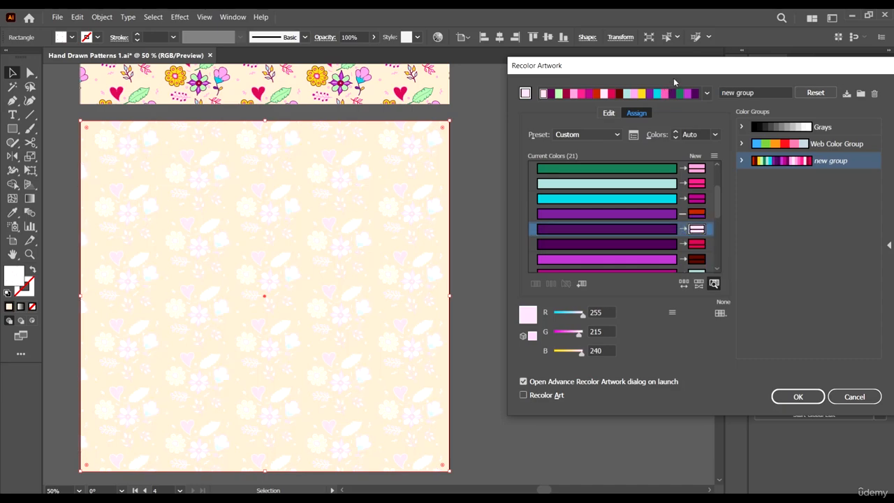
drag(684, 67, 570, 88)
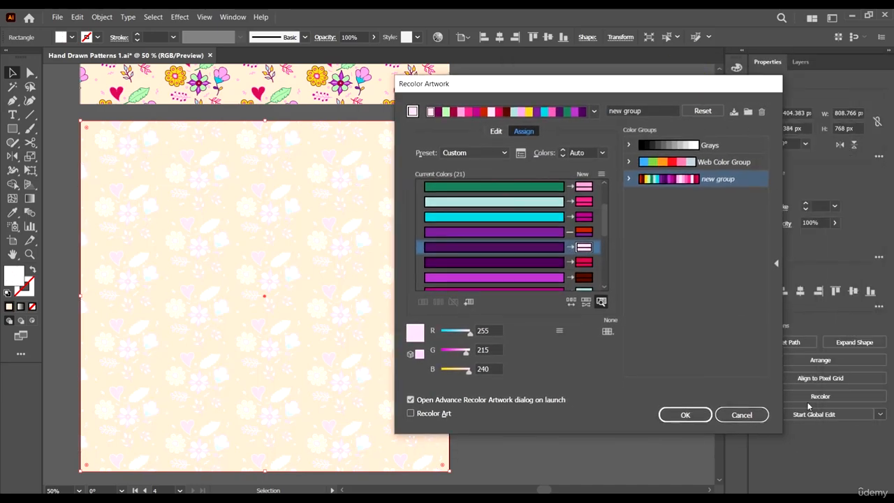
click(740, 415)
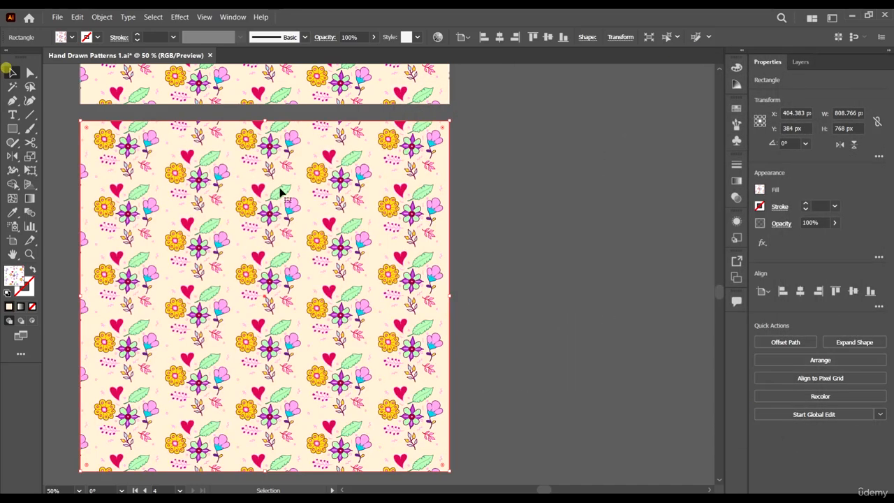
- Move the patterned rectangle off the cream background rectangle beneath it, and undo the move
click(516, 200)
scroll(449, 120, up, 4)
click(448, 152)
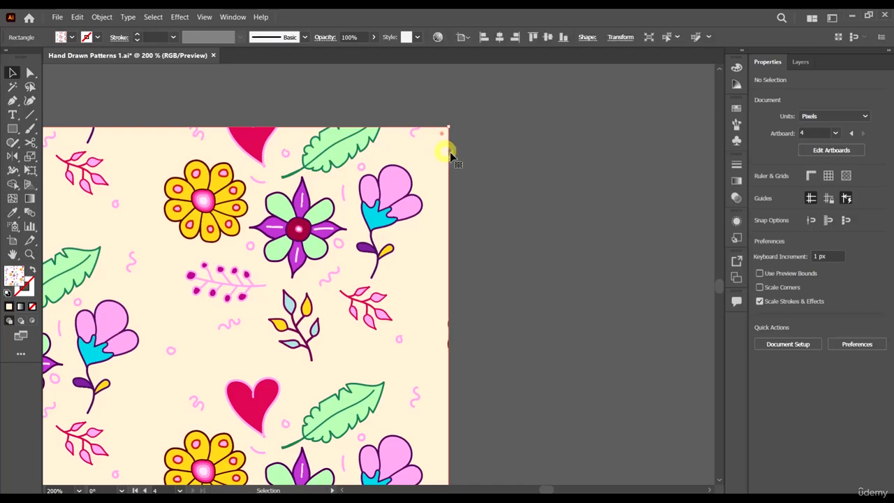
scroll(488, 174, down, 4)
click(521, 207)
drag(467, 183, 451, 236)
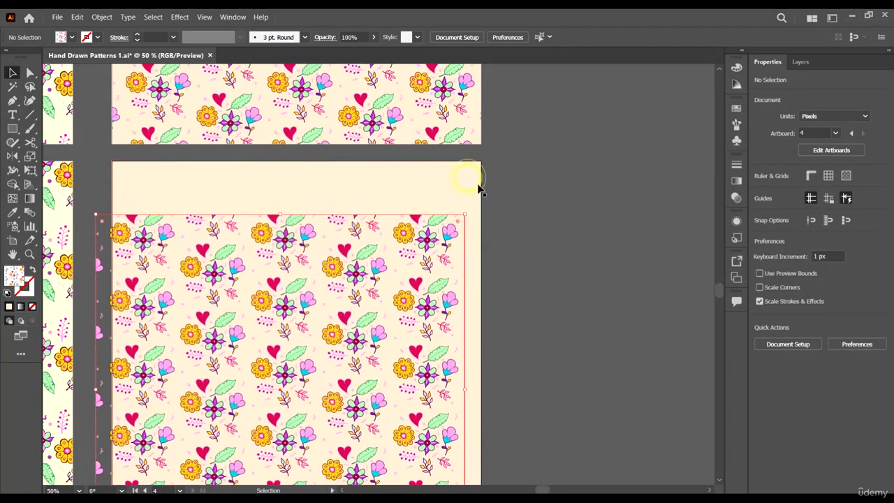
click(479, 181)
key(ctrl+z)
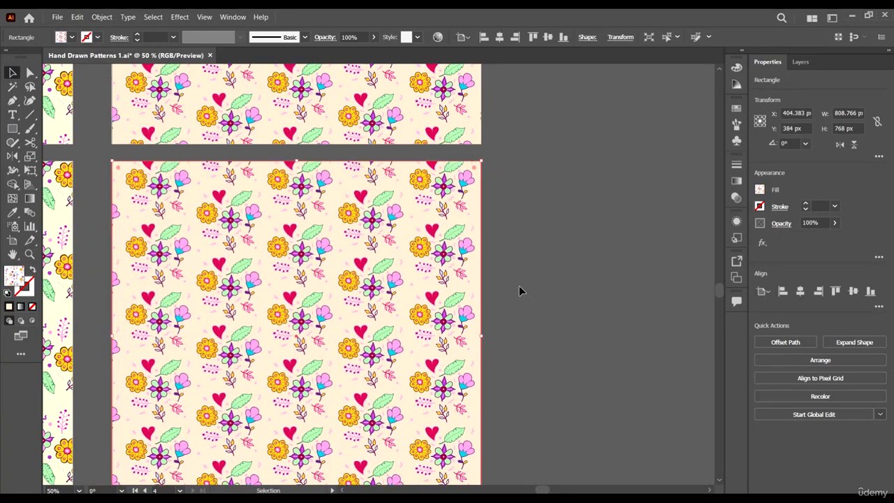
- Select the patterned rectangle together with its cream background rectangle and open both in Recolor Artwork
click(523, 259)
scroll(499, 250, down, 1)
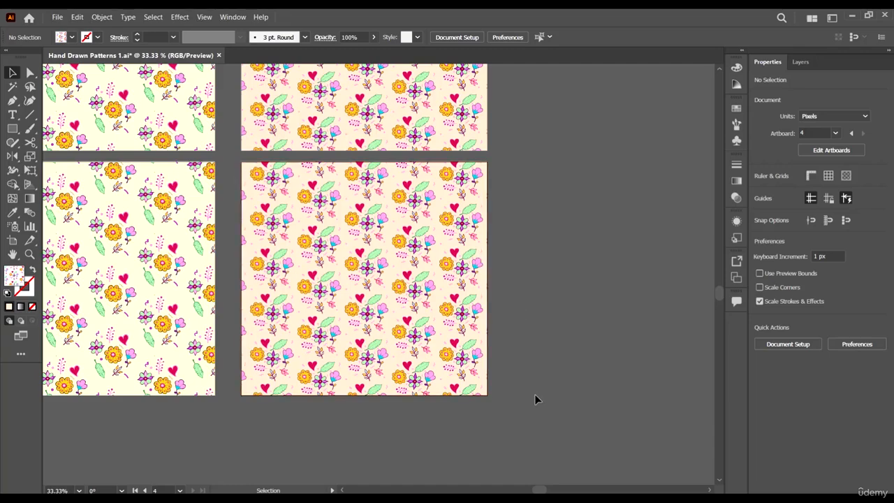
drag(510, 417, 230, 155)
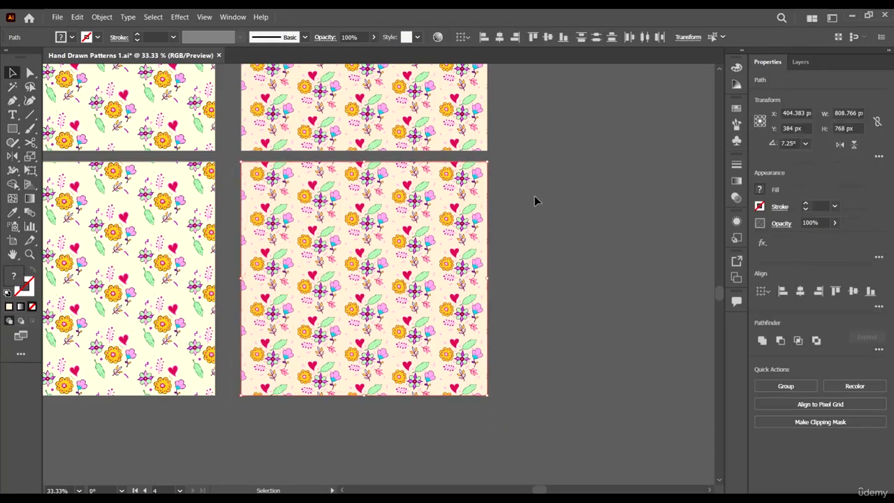
scroll(482, 143, up, 3)
scroll(469, 188, down, 1)
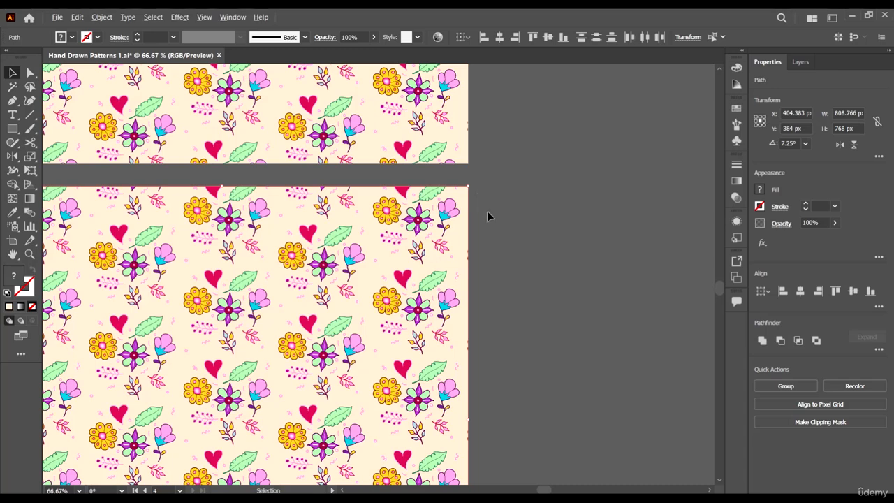
scroll(516, 214, down, 1)
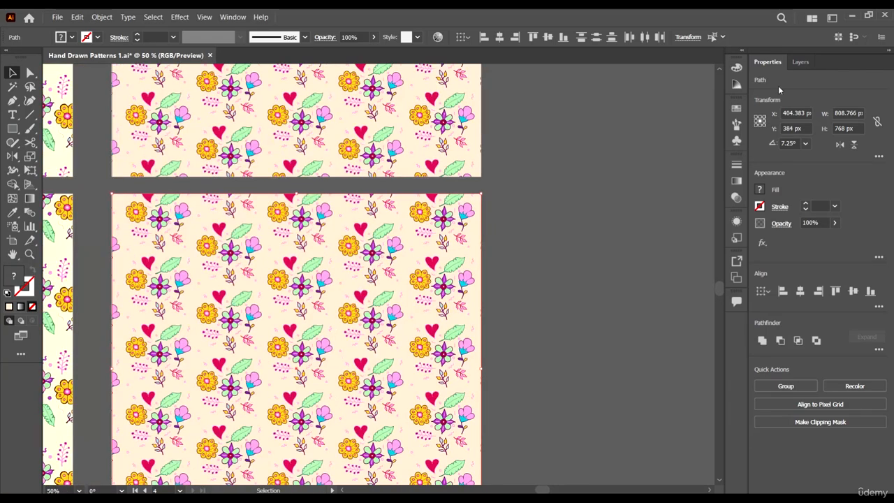
click(736, 83)
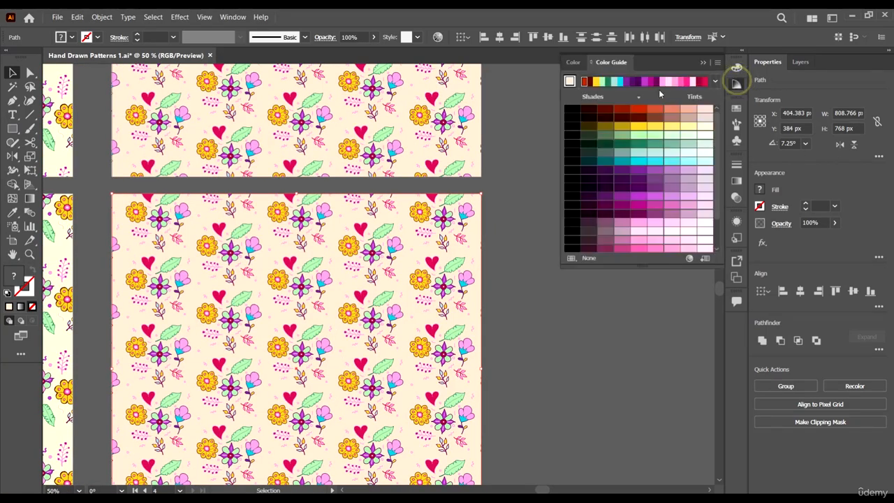
click(689, 259)
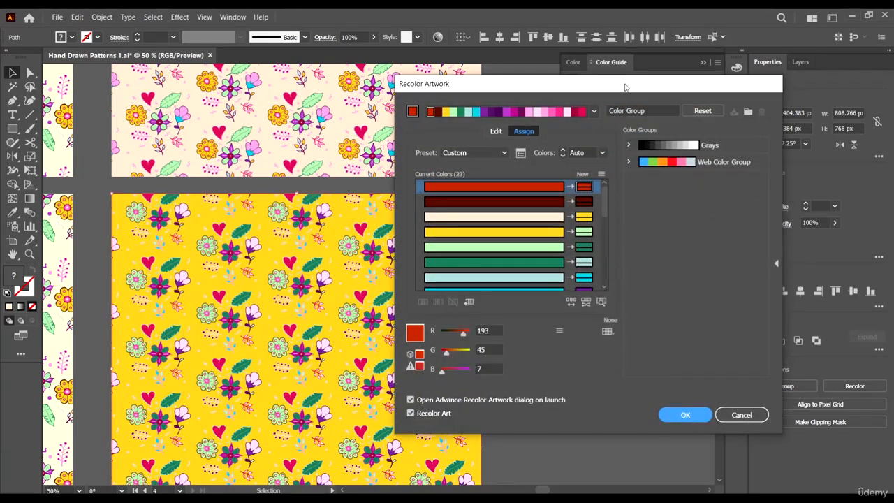
drag(626, 86, 735, 53)
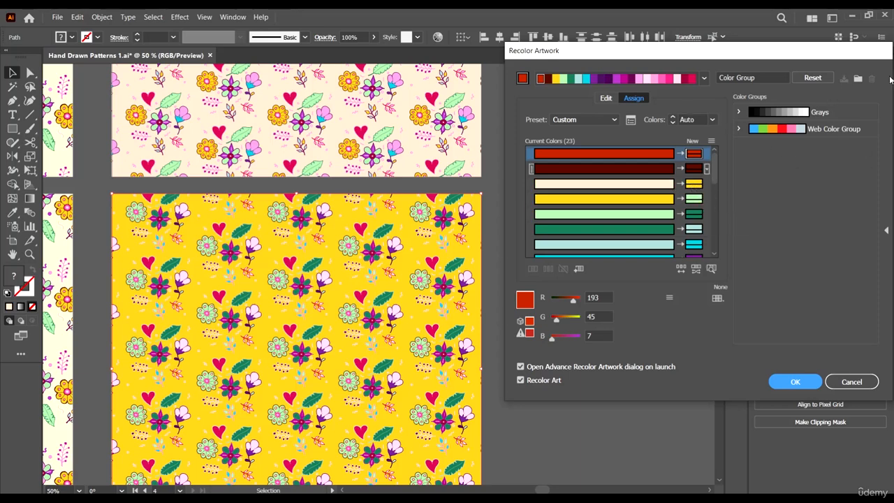
- Save the artwork's colors as a color group named "New Group" and apply the recoloring
click(858, 78)
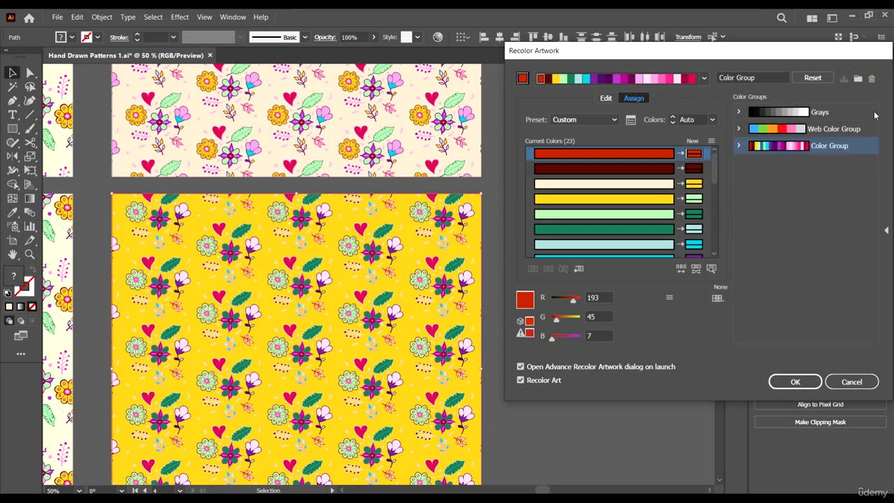
double_click(832, 145)
text(New)
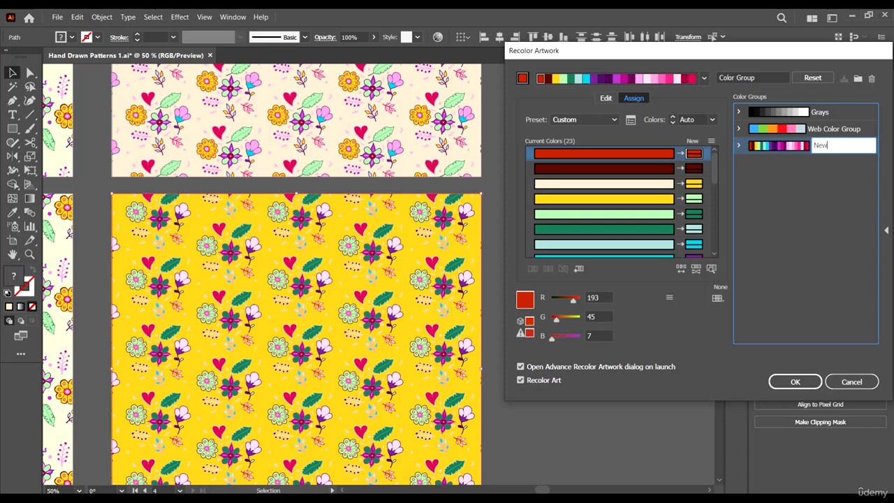
text( Group)
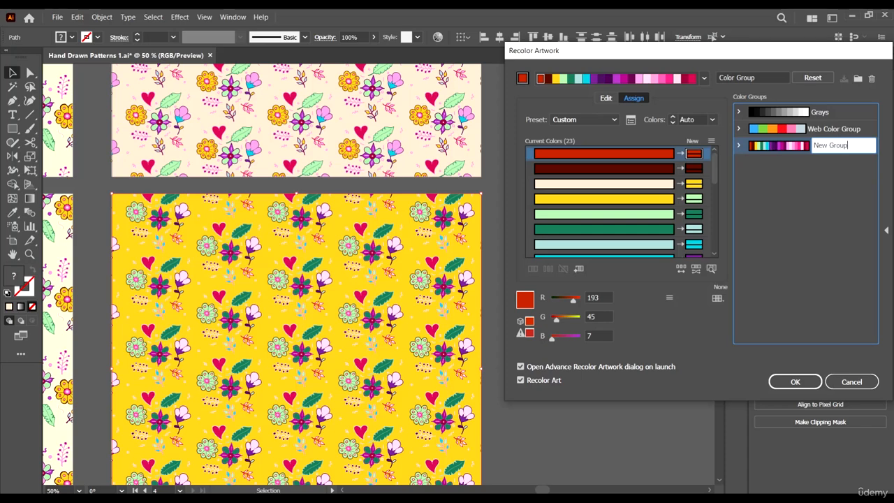
click(865, 180)
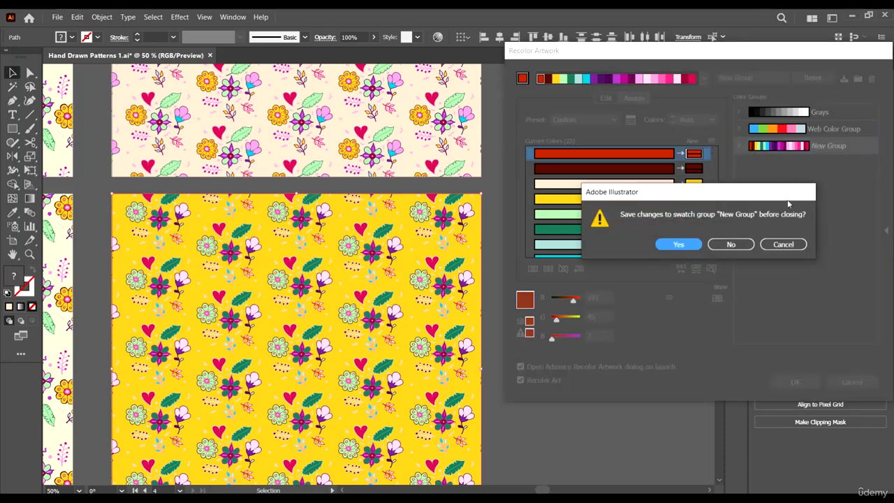
click(782, 244)
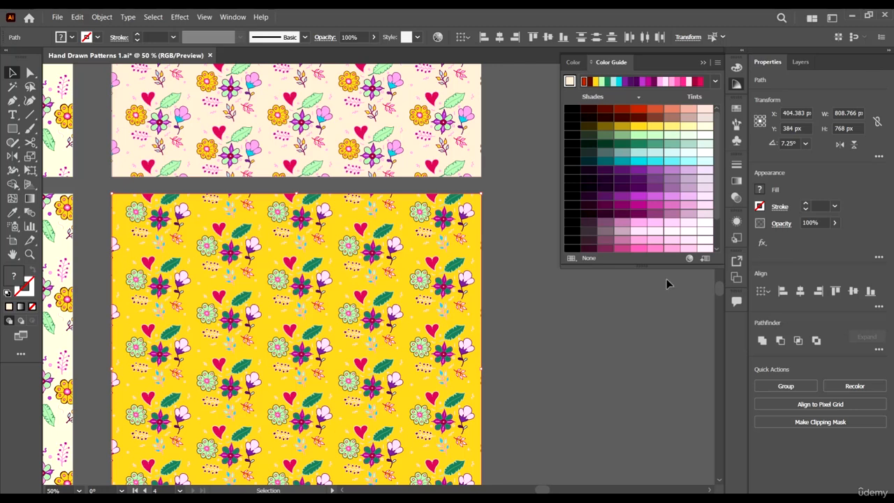
- Reopen the selected artwork in Recolor Artwork with the New Group color group chosen
click(689, 258)
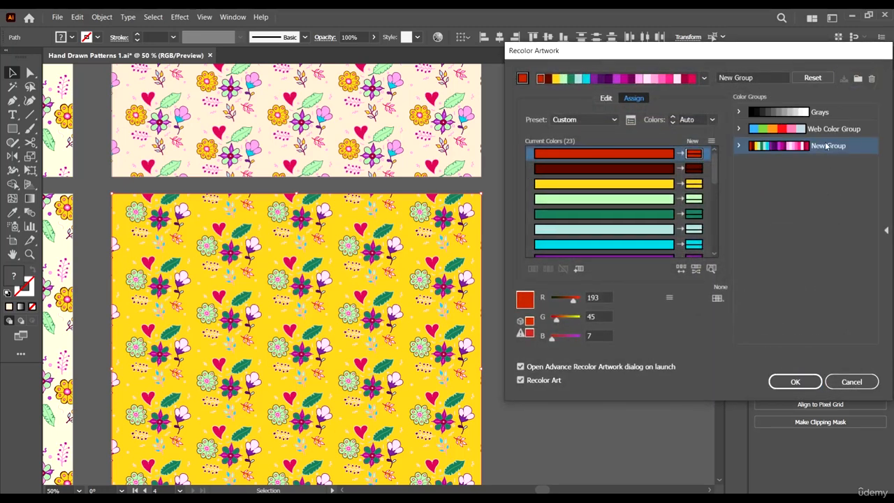
click(830, 147)
double_click(840, 148)
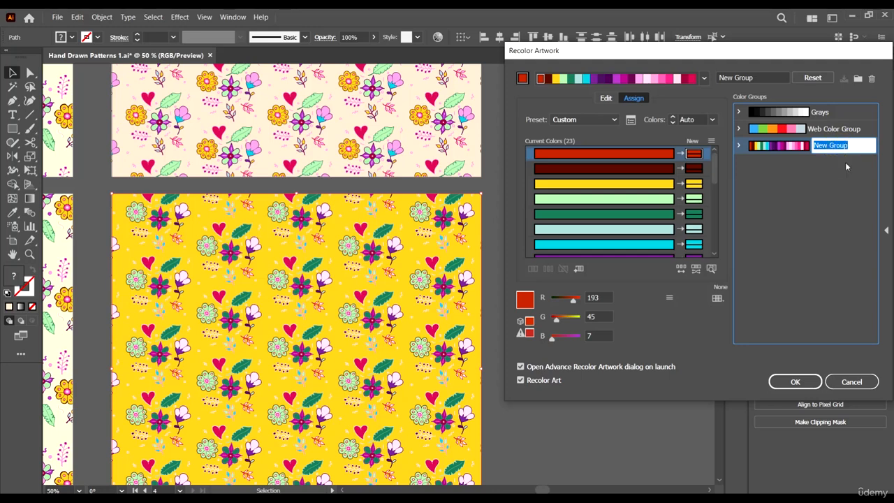
click(833, 174)
click(841, 183)
click(862, 150)
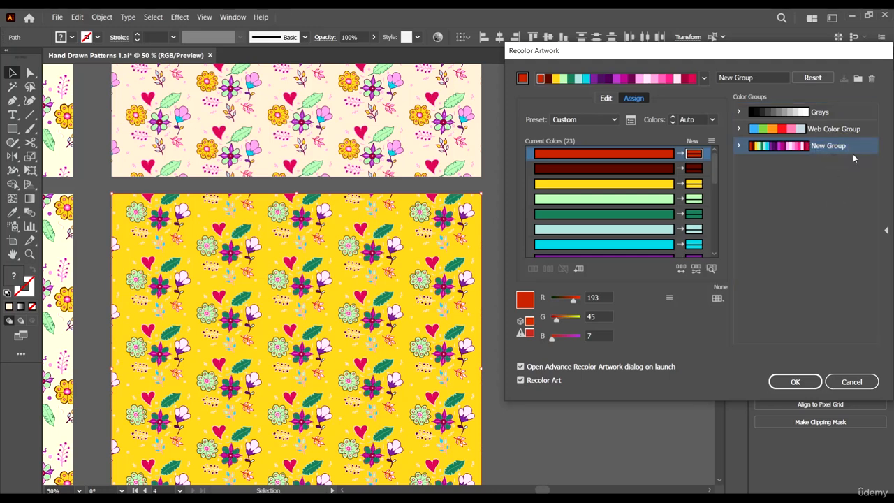
- Randomly reorder the artwork's replacement colors several times and randomize their saturation and brightness
click(682, 271)
click(682, 271)
click(682, 271)
click(682, 271)
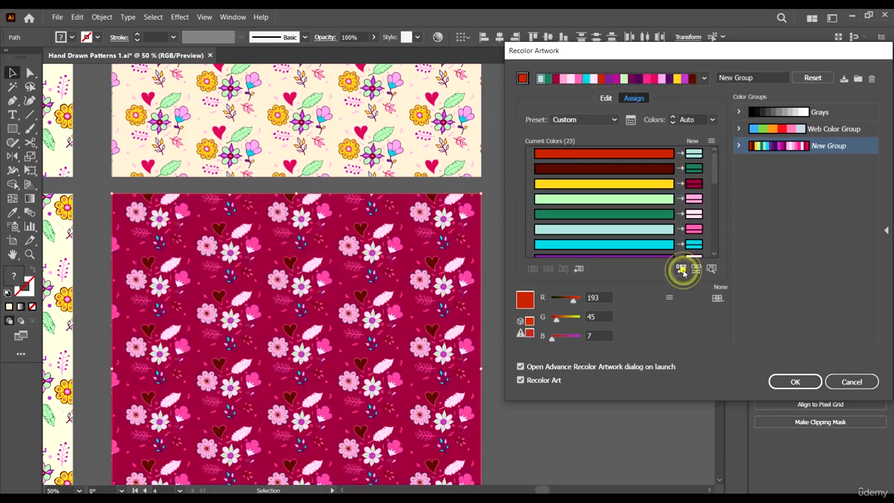
click(682, 271)
click(682, 271)
click(682, 271)
click(682, 271)
click(682, 271)
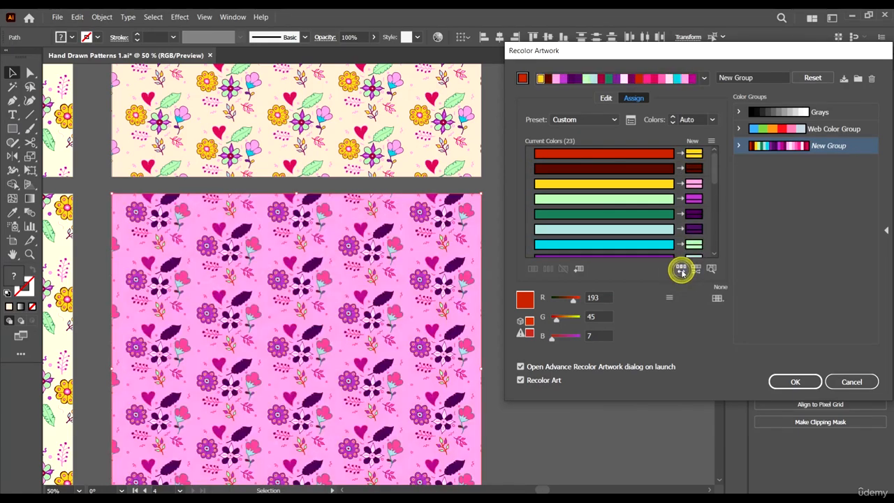
click(682, 271)
click(683, 271)
click(682, 271)
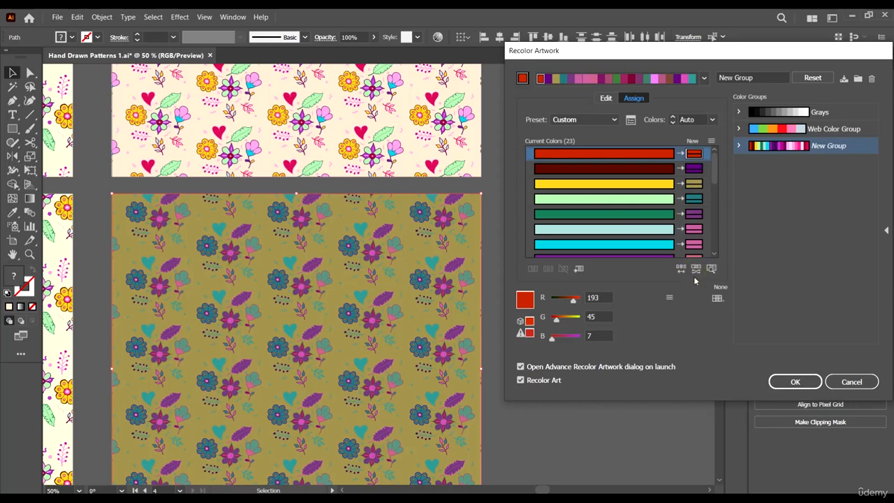
- Try several more random orders of the New Group replacement colors on the pattern and its background
click(689, 272)
click(679, 269)
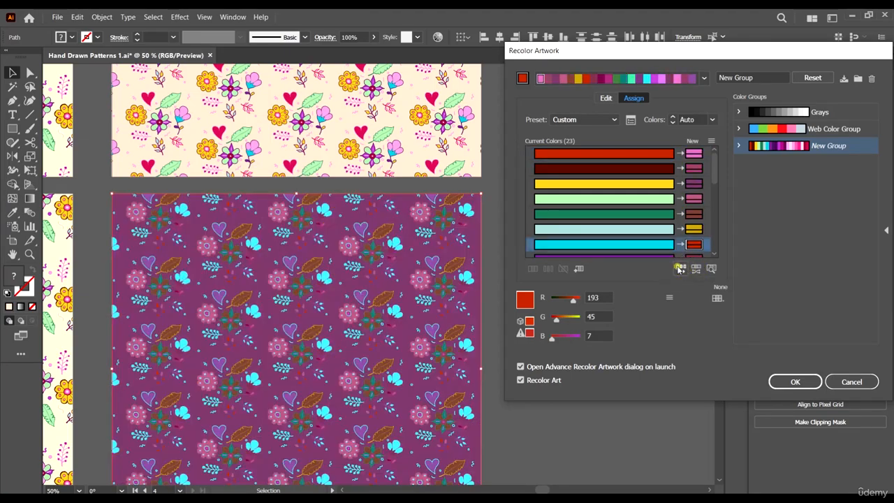
click(680, 270)
click(679, 270)
- Reset the recoloring to the original artwork colors and randomly reorder them until the background turns pink
click(812, 78)
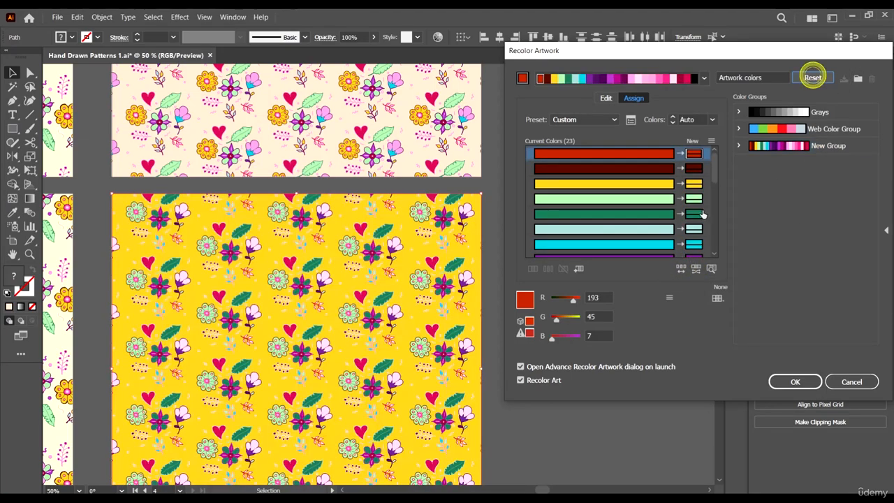
click(681, 269)
click(682, 269)
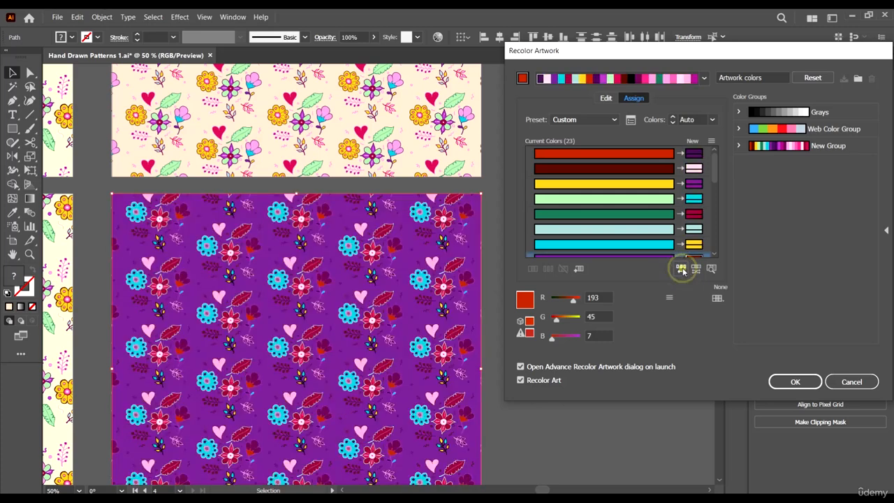
click(681, 269)
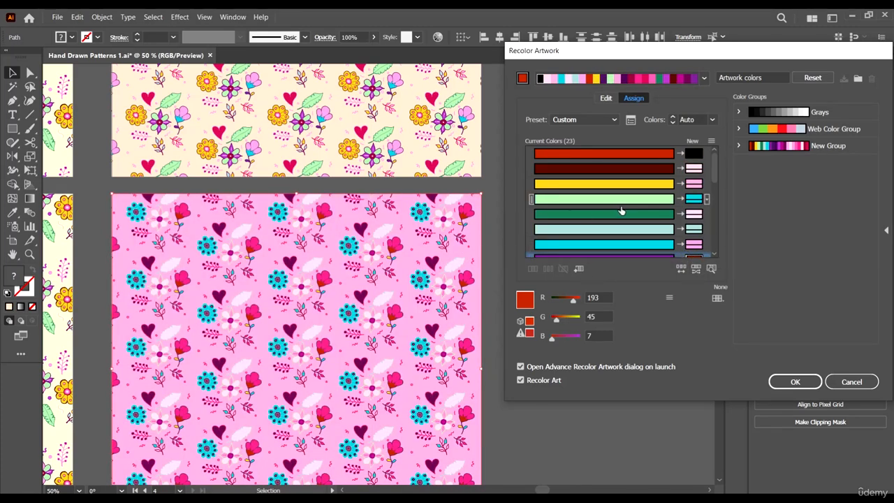
- Try to swap the replacement colors assigned to the yellow and light green current colors
click(693, 199)
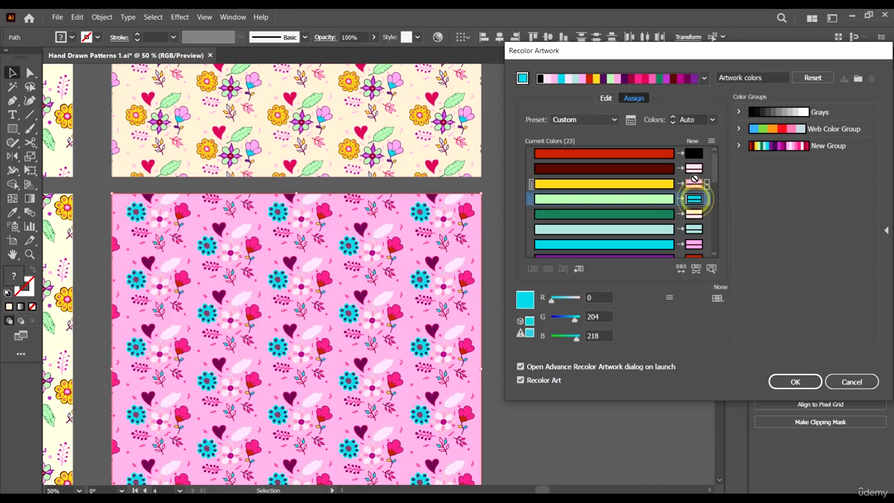
drag(693, 183, 695, 200)
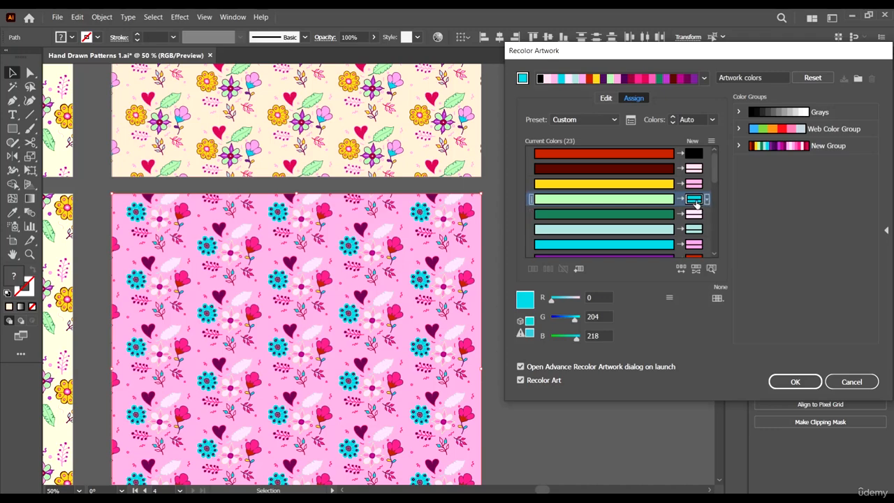
mouse_move(696, 203)
mouse_down()
mouse_move(694, 183)
mouse_move(696, 199)
mouse_up()
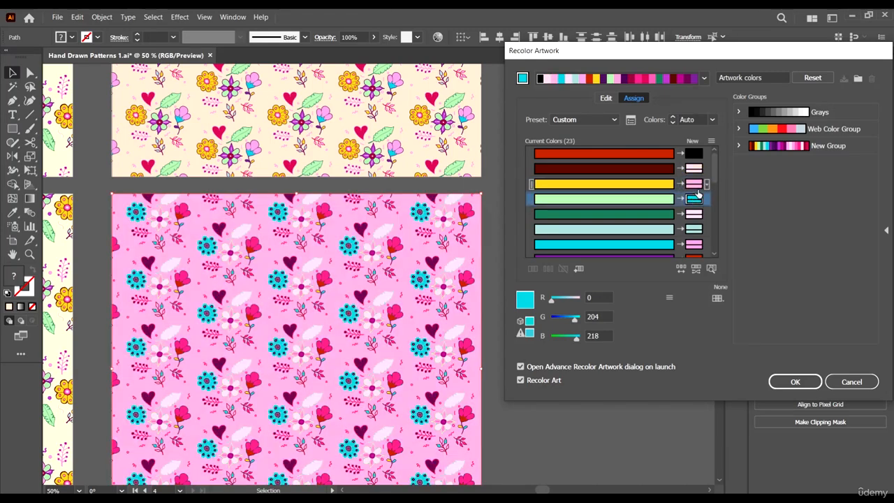
- Isolate the yellow background color in the artwork and set the red value of its replacement color to 214
click(710, 268)
click(696, 183)
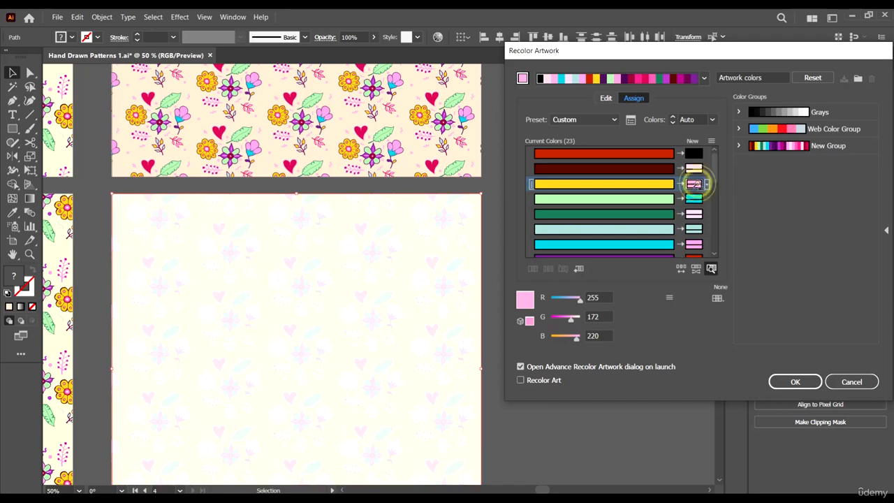
double_click(696, 184)
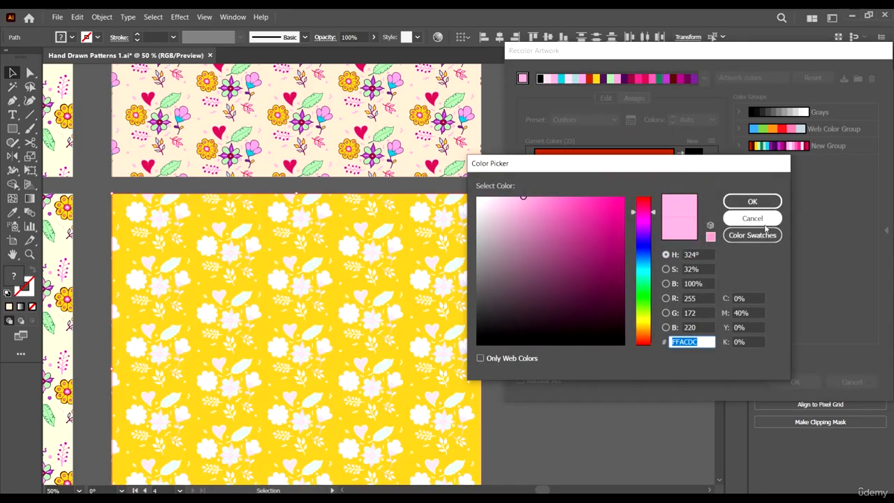
click(760, 218)
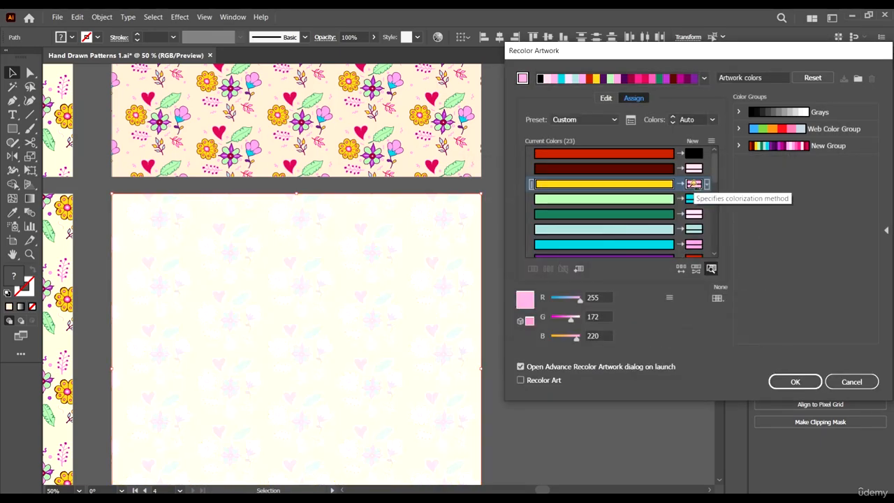
double_click(693, 183)
click(752, 220)
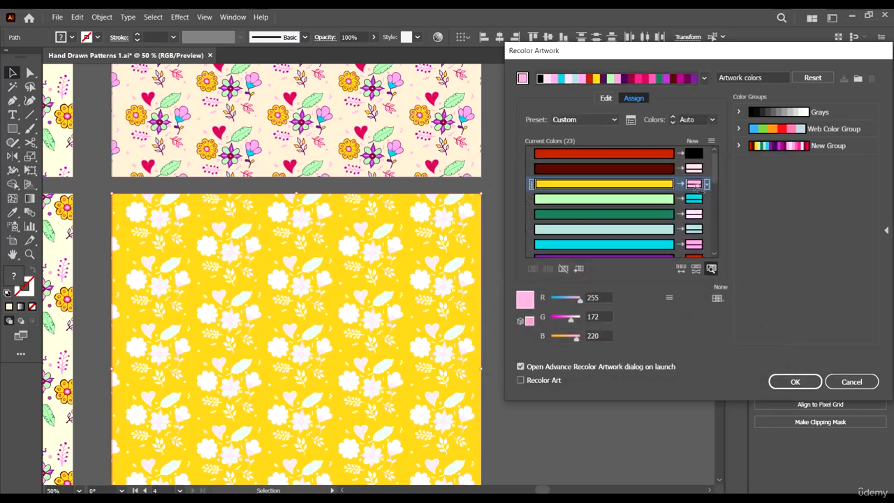
click(711, 268)
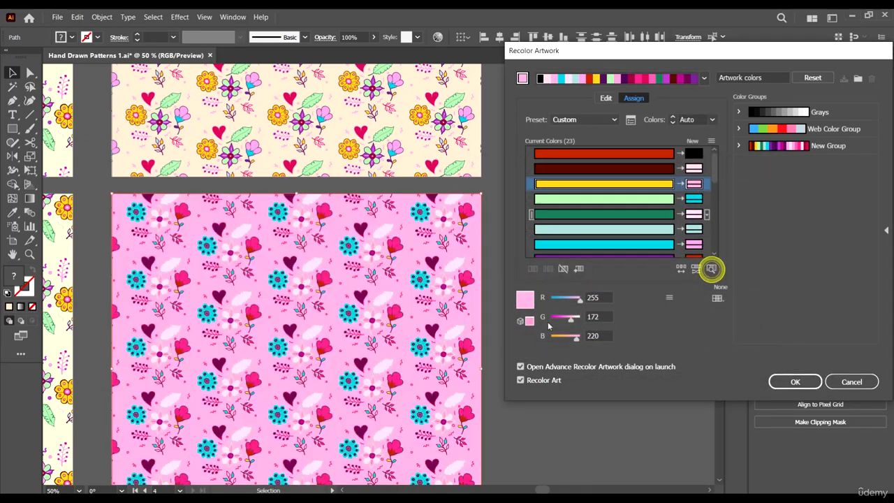
drag(572, 300, 569, 298)
drag(694, 199, 694, 183)
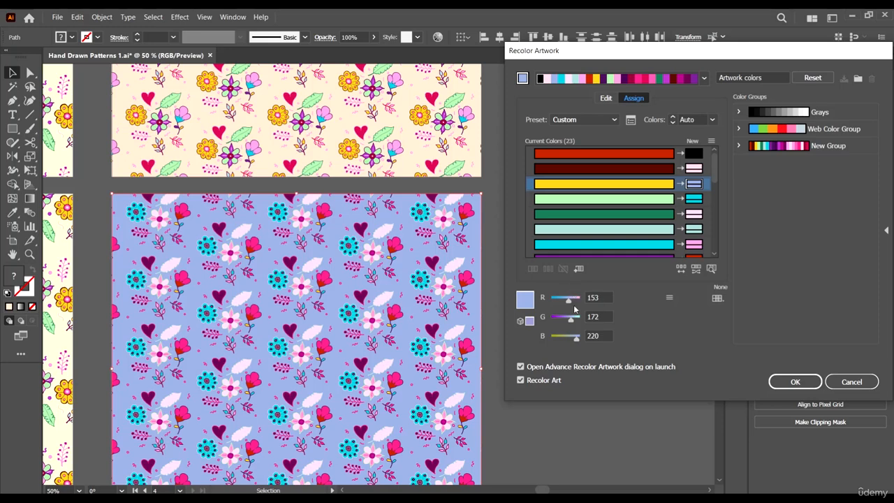
drag(569, 301, 575, 302)
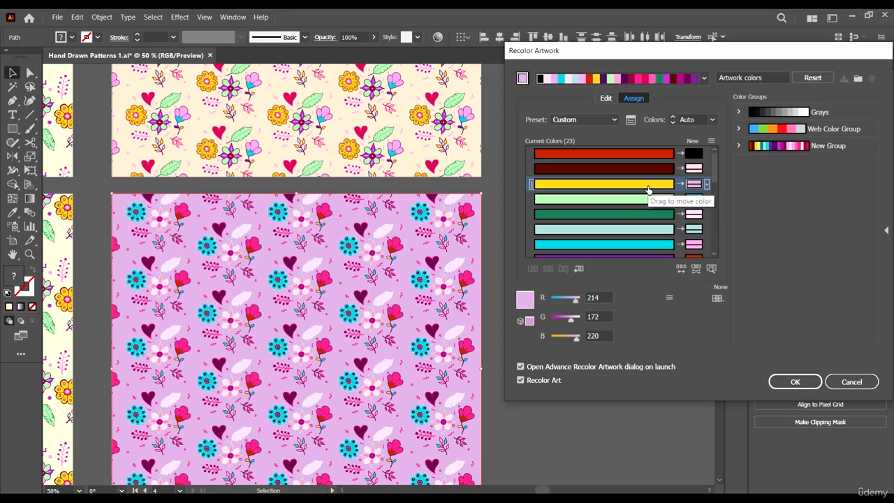
- Examine where individual current colors occur in the pattern to locate the one used for the bright pink flowers
scroll(648, 193, down, 5)
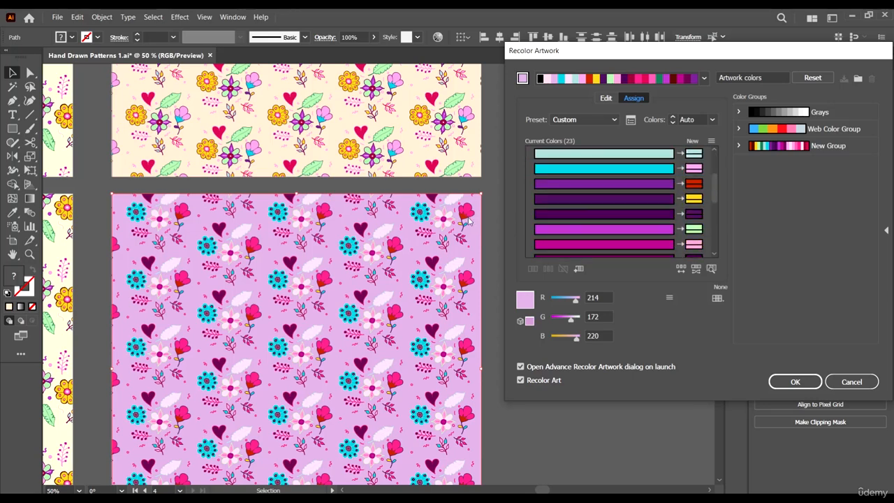
scroll(642, 194, up, 5)
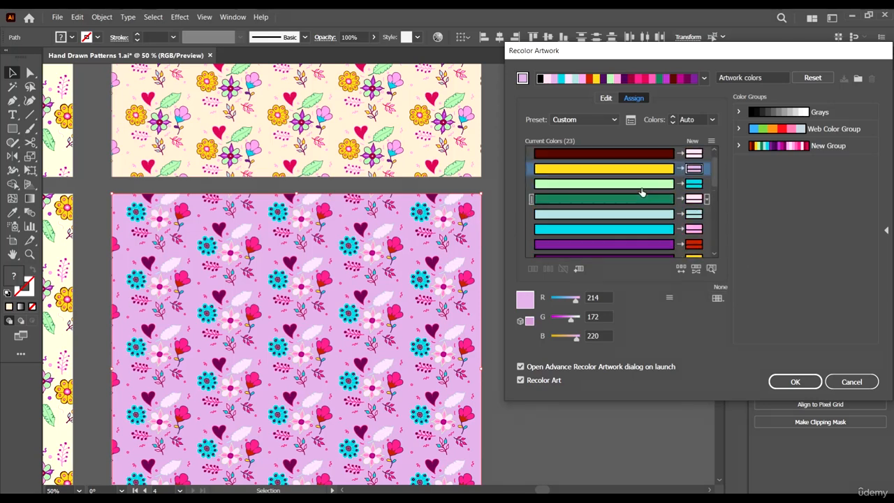
click(710, 268)
scroll(676, 237, down, 3)
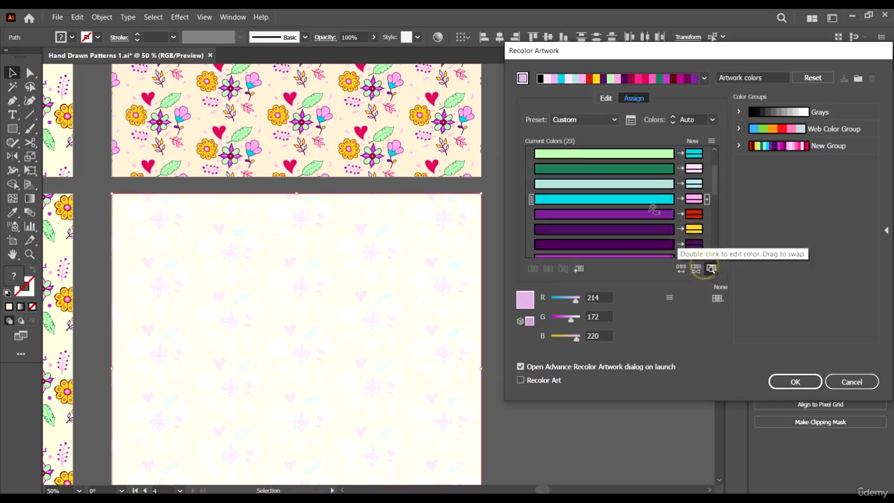
click(694, 216)
scroll(695, 216, down, 6)
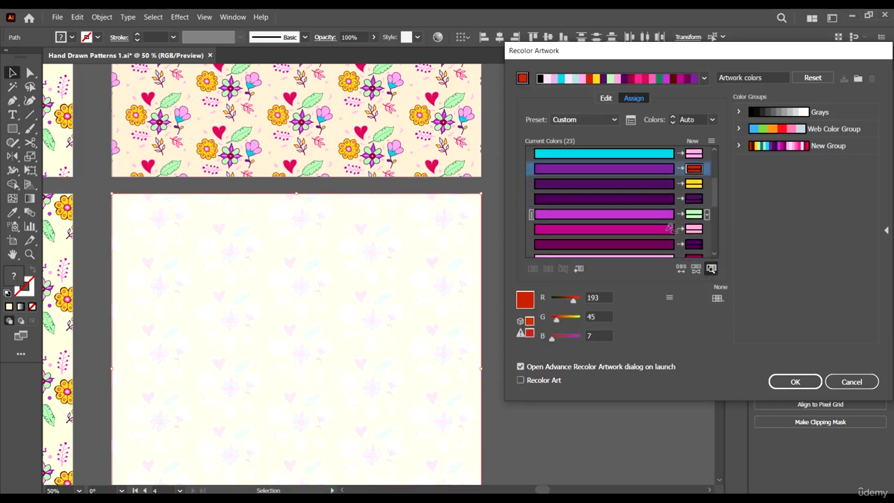
click(694, 212)
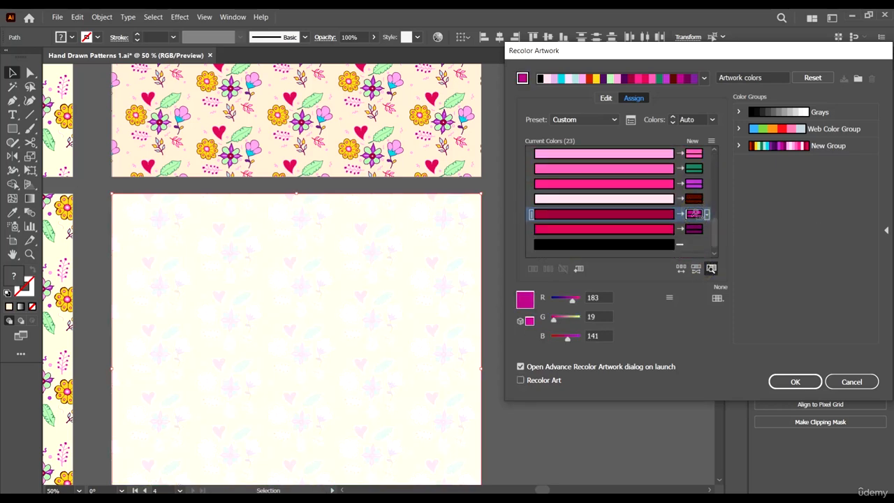
click(693, 198)
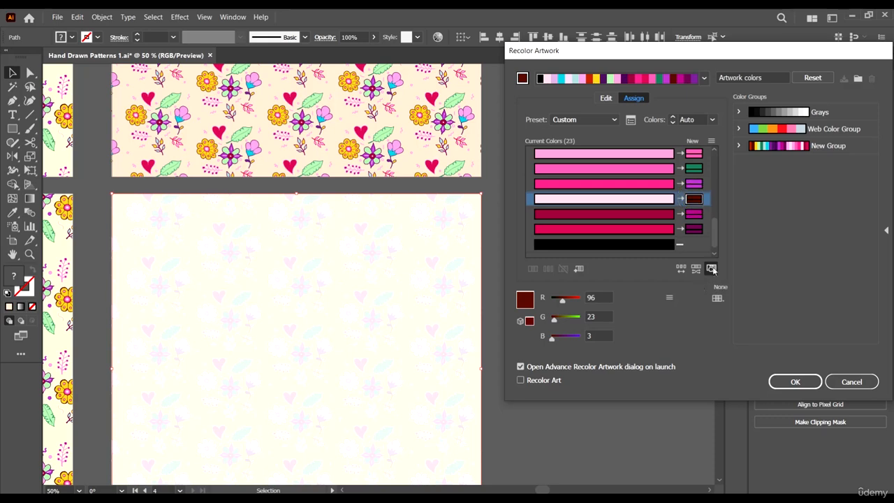
click(710, 268)
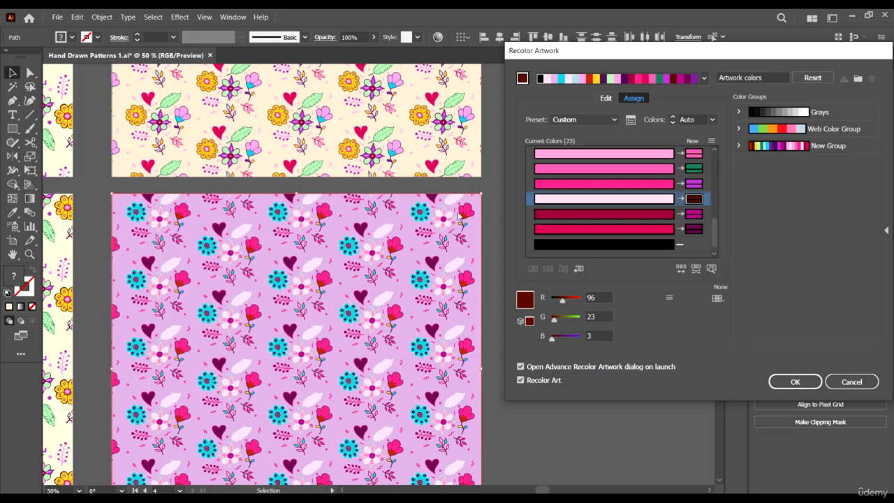
- Find the near-white current color used in the bright pink flowers and set its replacement to pale yellow, RGB 255, 255, 178
click(711, 268)
click(693, 153)
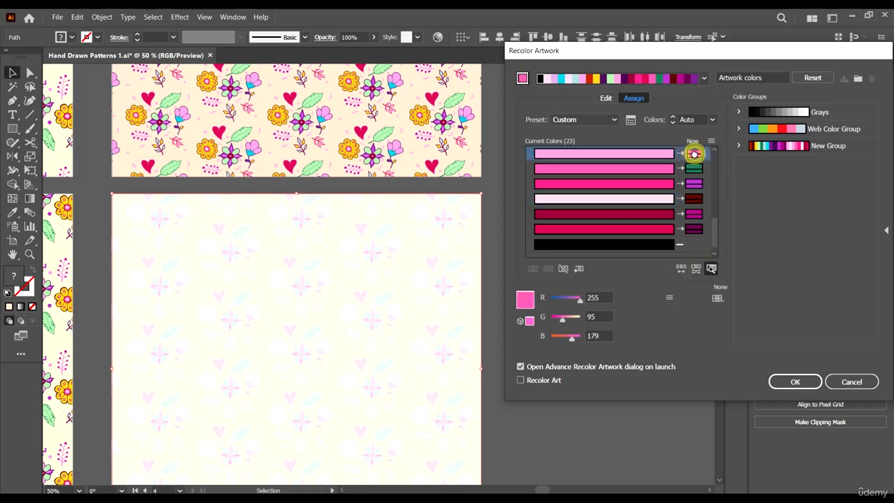
click(693, 213)
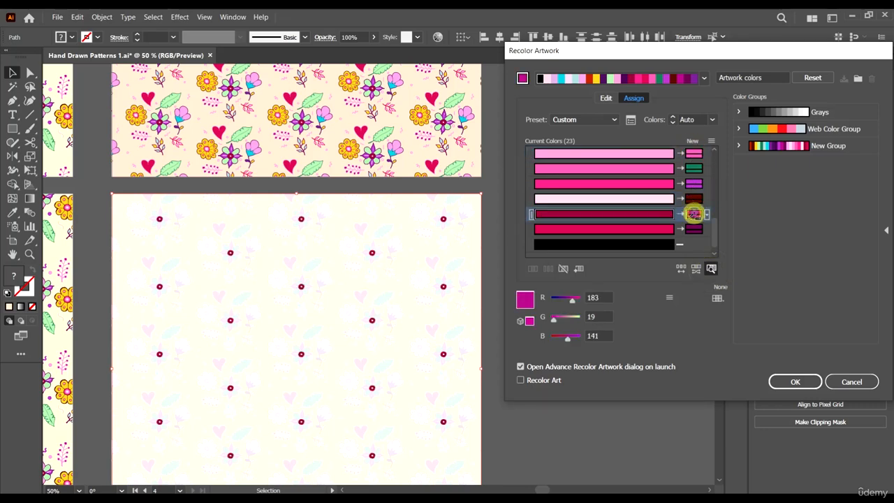
scroll(693, 215, up, 2)
click(694, 184)
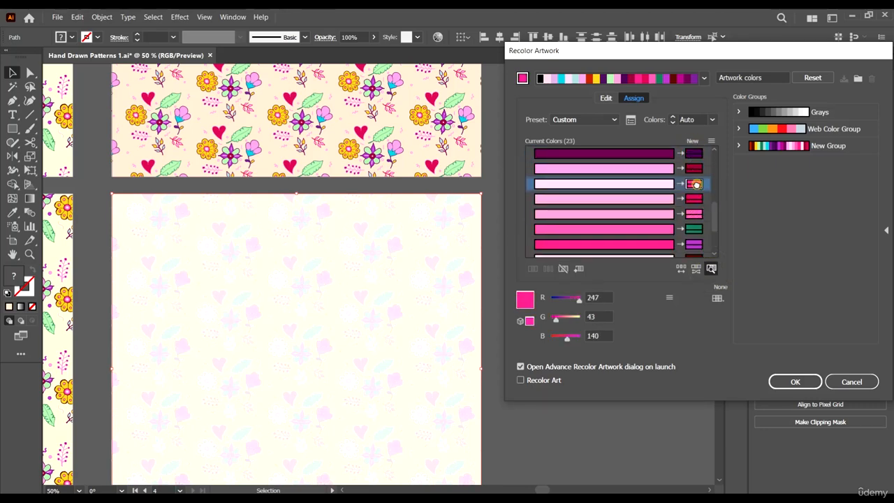
click(662, 184)
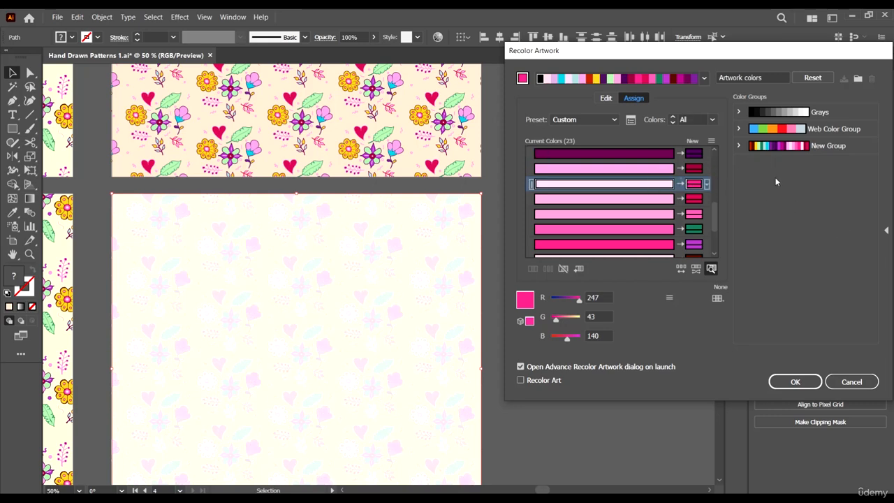
click(711, 268)
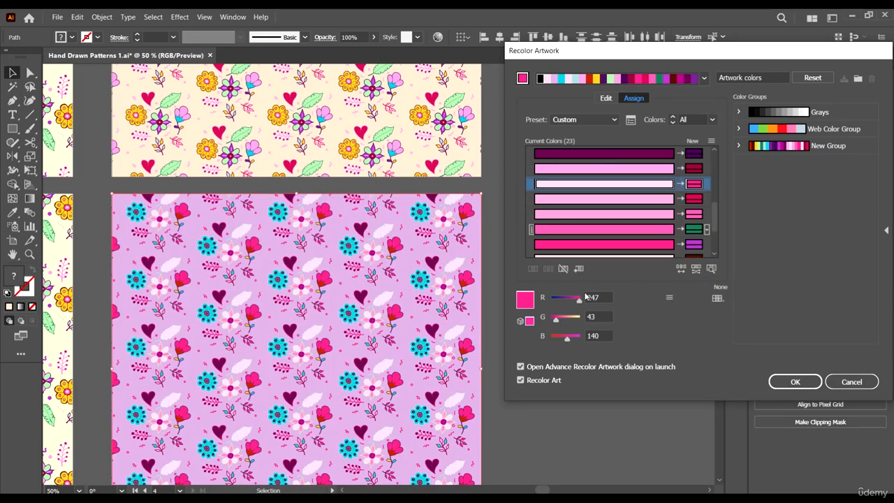
drag(571, 320, 580, 322)
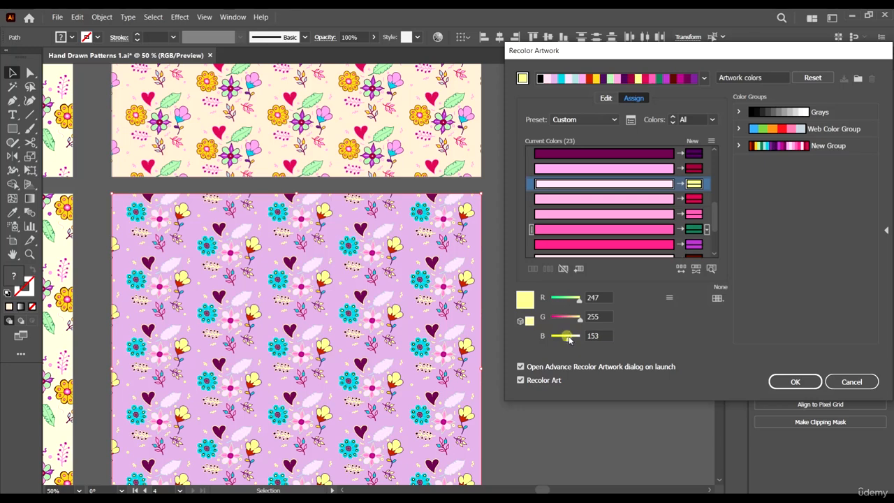
click(572, 340)
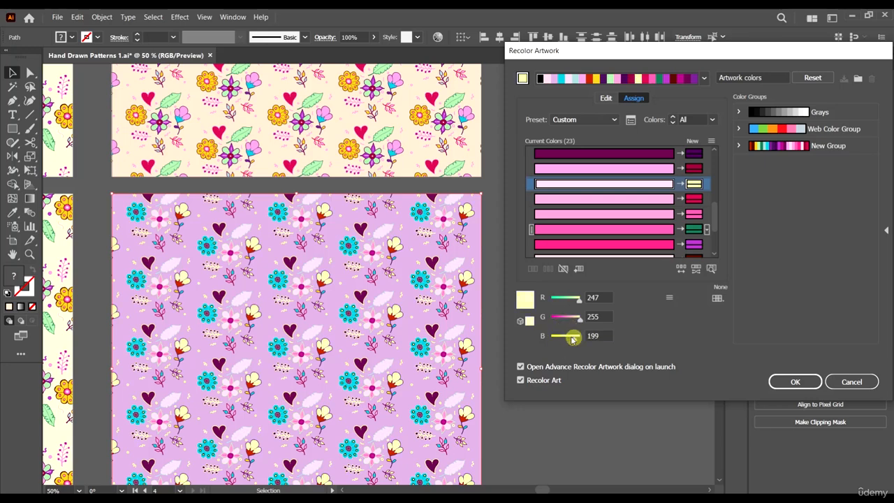
mouse_move(570, 339)
mouse_down()
mouse_move(561, 338)
mouse_move(574, 341)
mouse_up()
mouse_move(578, 300)
mouse_down()
mouse_move(566, 300)
mouse_move(584, 302)
mouse_up()
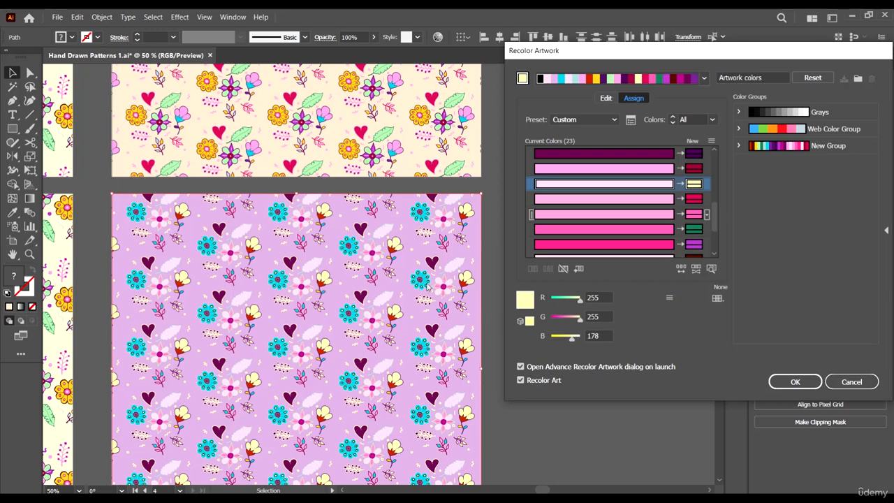
- Isolate the light green current color used in the round flowers and set its replacement to bright pink, RGB 255, 56, 154
scroll(699, 209, up, 5)
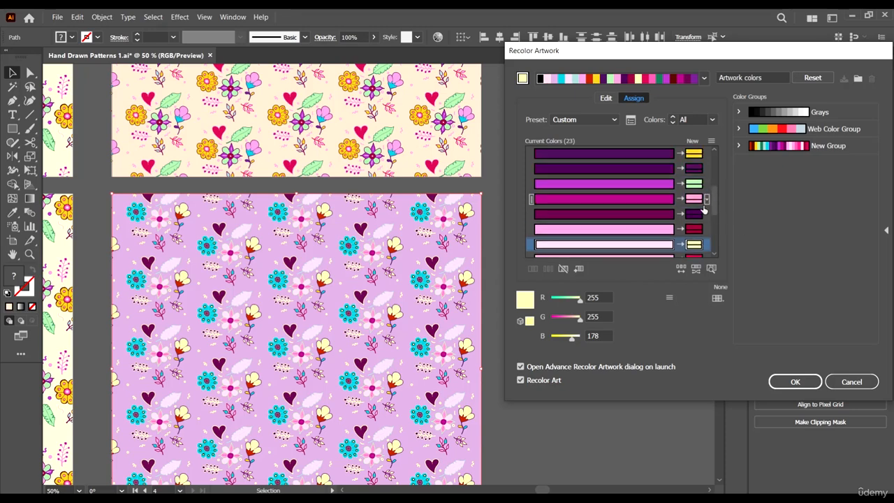
scroll(703, 200, down, 1)
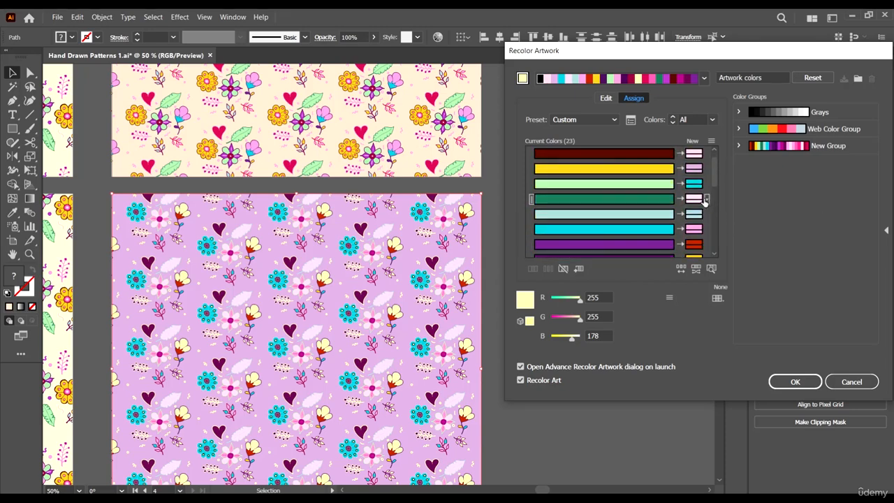
click(711, 269)
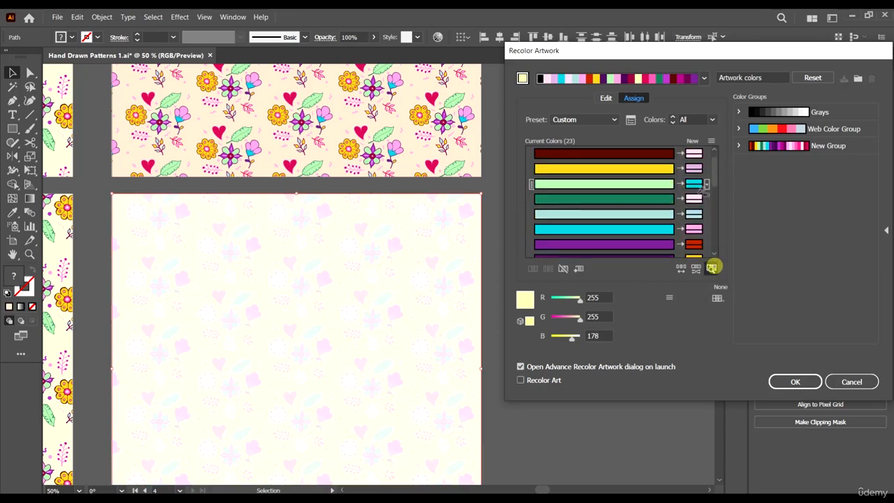
click(654, 184)
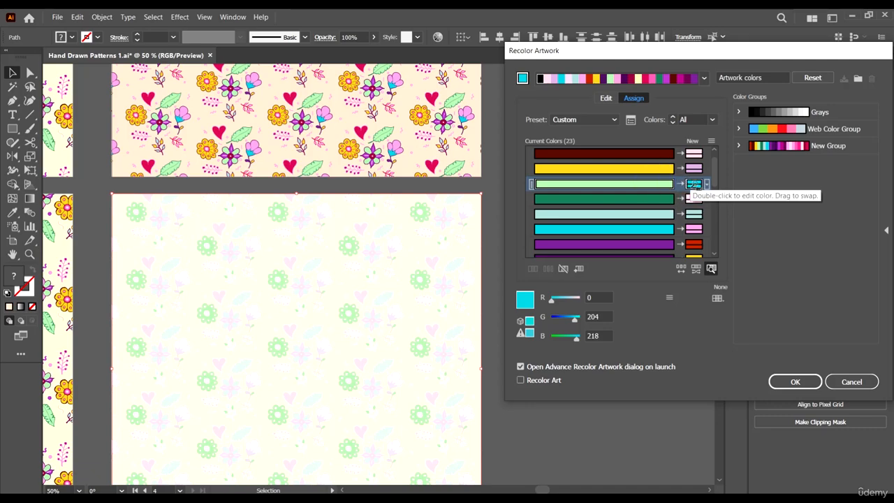
double_click(693, 184)
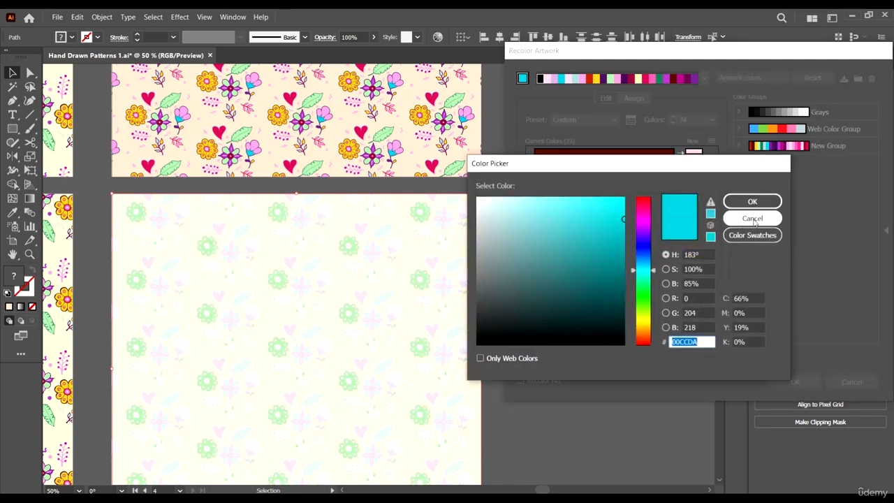
click(752, 219)
click(712, 268)
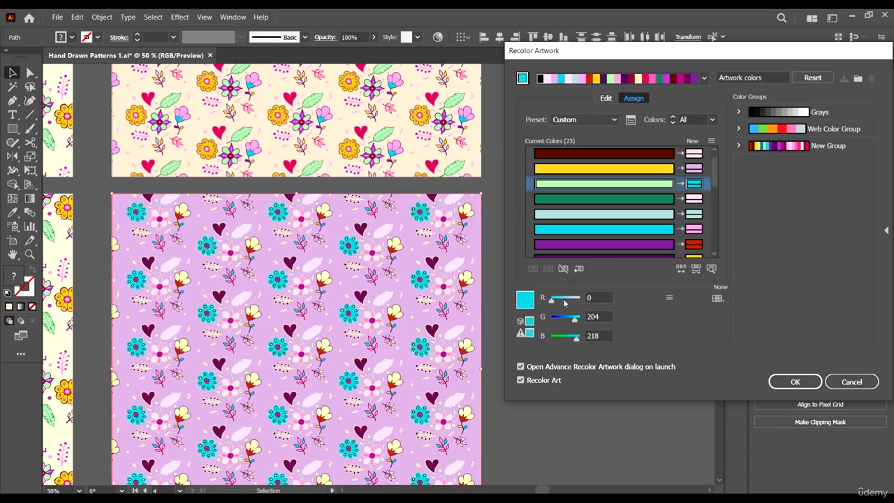
drag(553, 301, 568, 340)
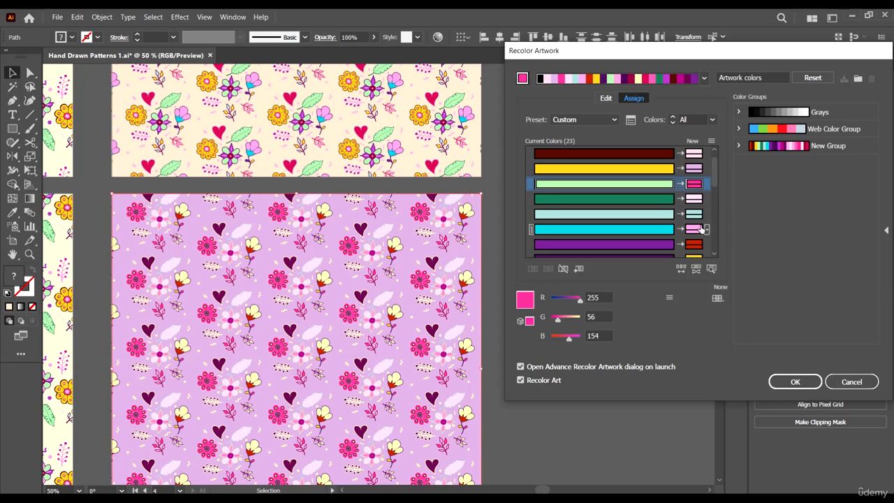
- Set the dark green current color's replacement, used in the leaves and four-petal flowers, to magenta, RGB 213, 47, 195
click(693, 201)
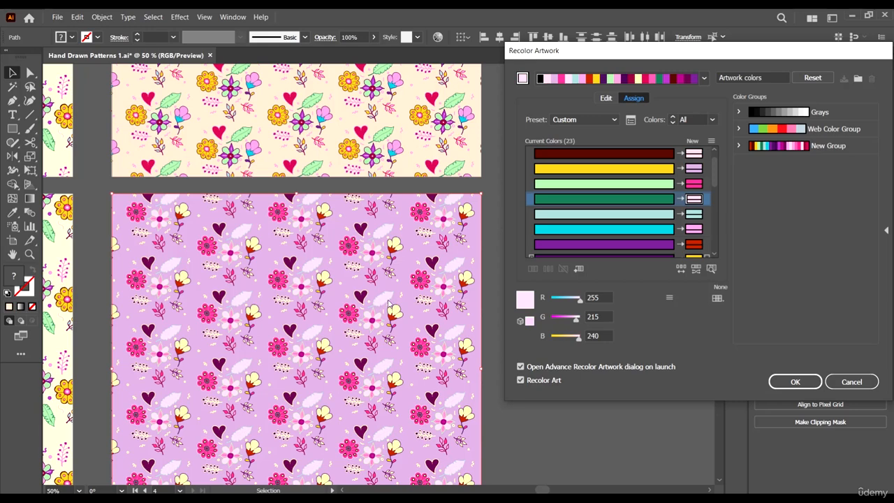
click(710, 269)
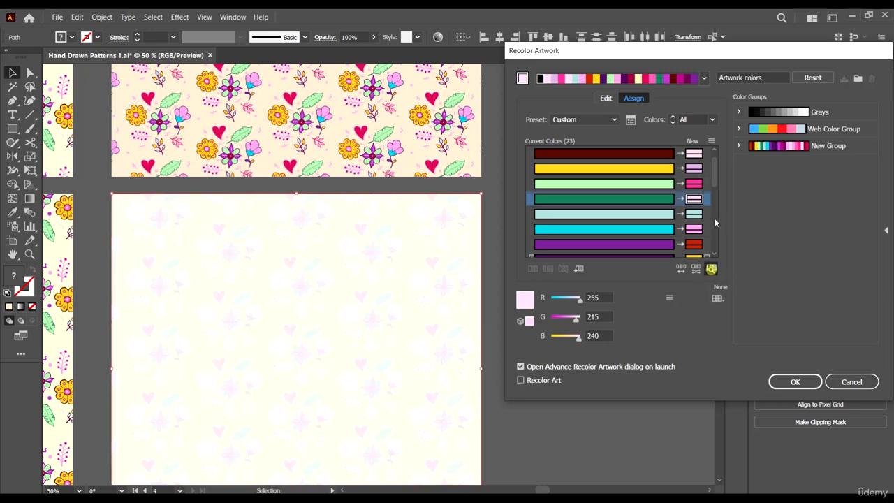
click(692, 199)
click(711, 269)
drag(565, 299, 571, 336)
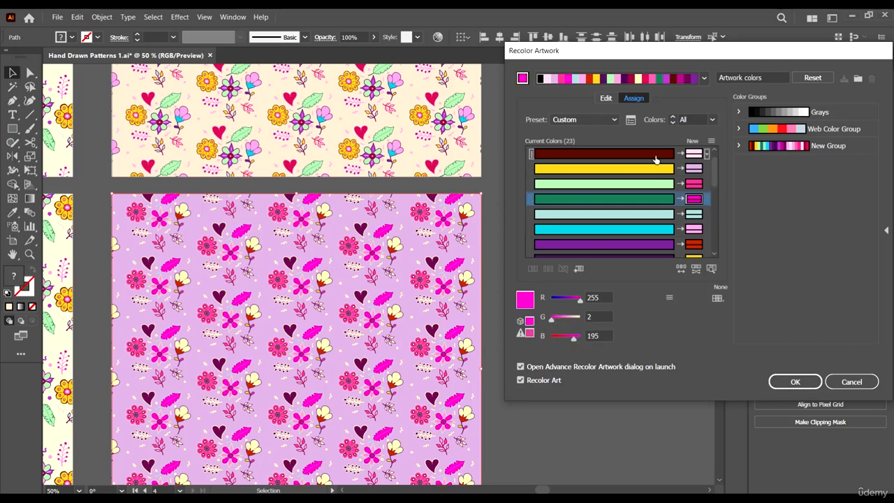
drag(758, 54, 751, 55)
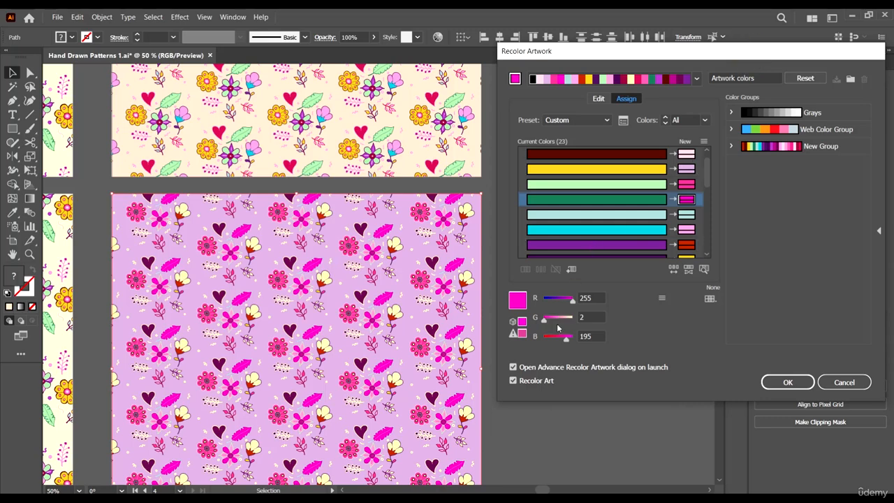
drag(549, 319, 568, 299)
click(684, 328)
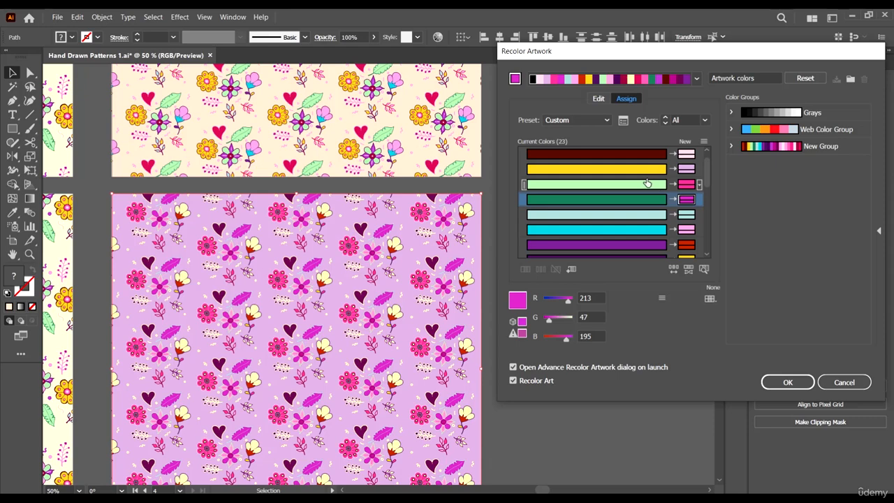
- Find the red-pink current color used in the hearts and set its replacement to light purple, RGB 174, 142, 215
scroll(647, 183, up, 1)
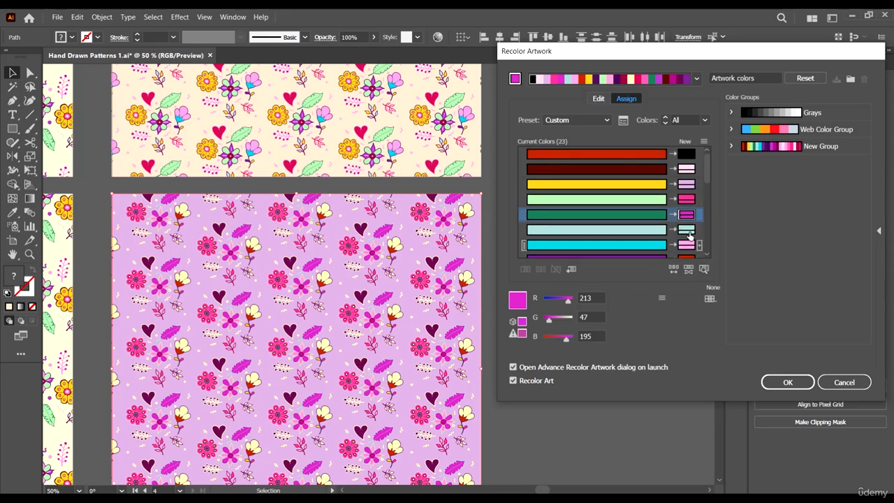
scroll(698, 213, down, 4)
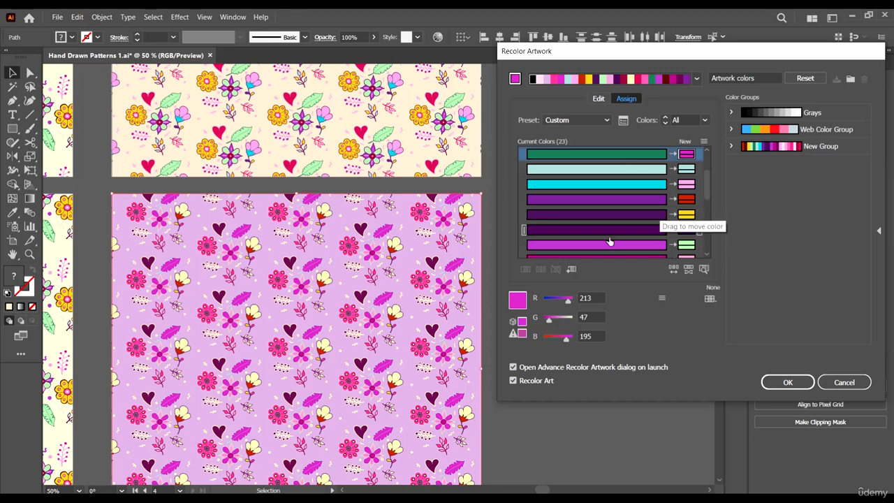
scroll(698, 230, down, 3)
click(703, 269)
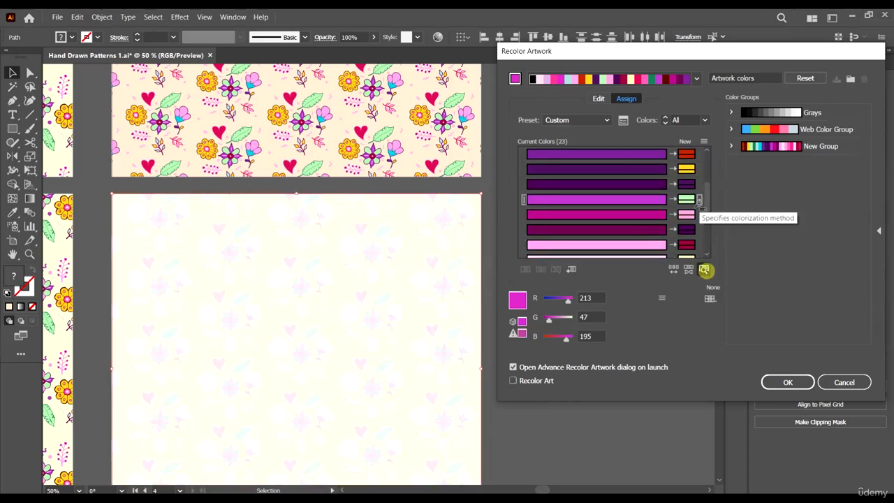
click(687, 229)
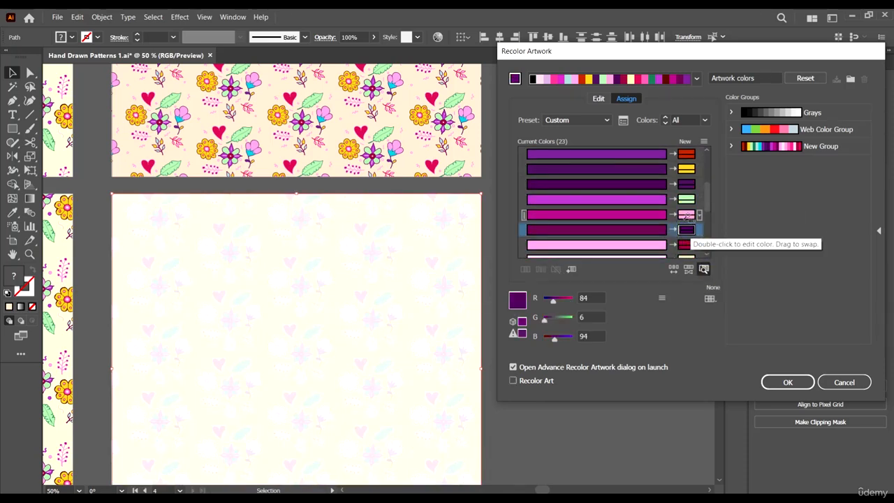
click(687, 242)
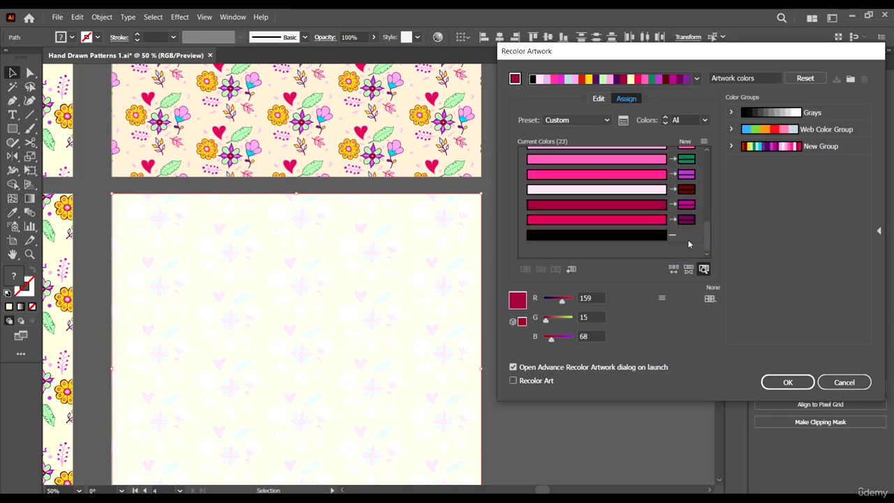
scroll(687, 237, down, 2)
click(684, 221)
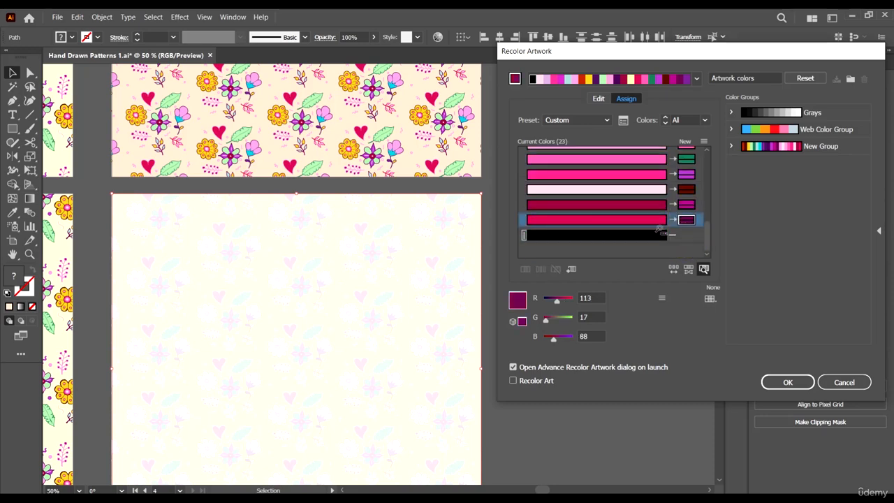
click(703, 269)
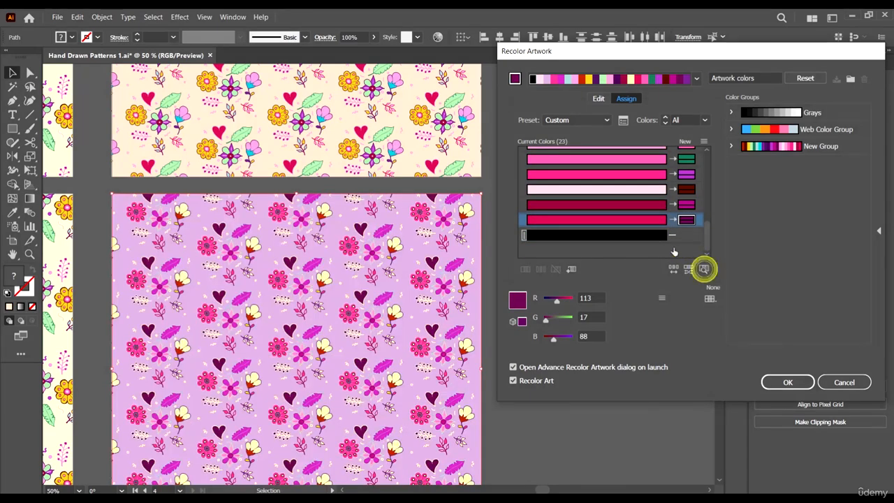
click(550, 300)
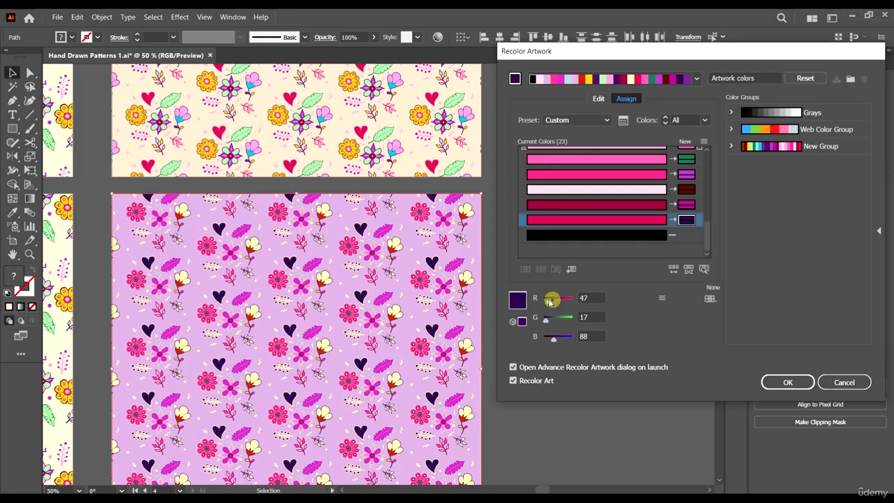
drag(557, 300, 559, 323)
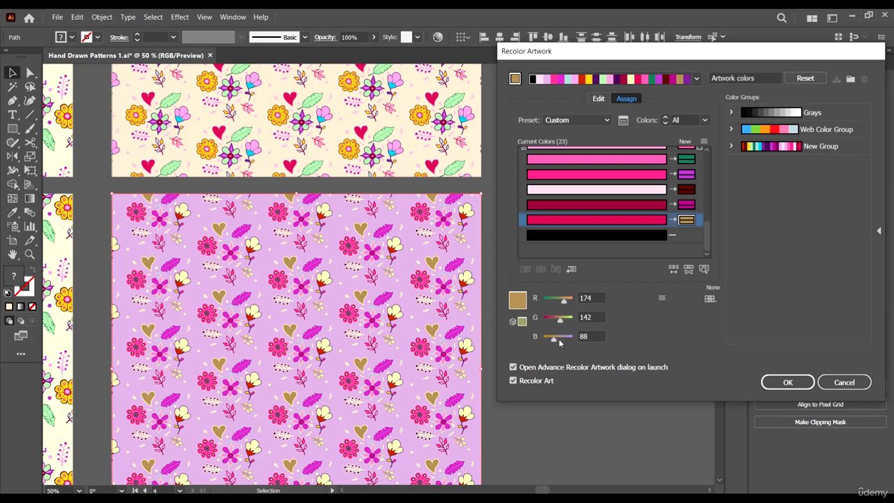
drag(558, 342, 567, 340)
click(571, 342)
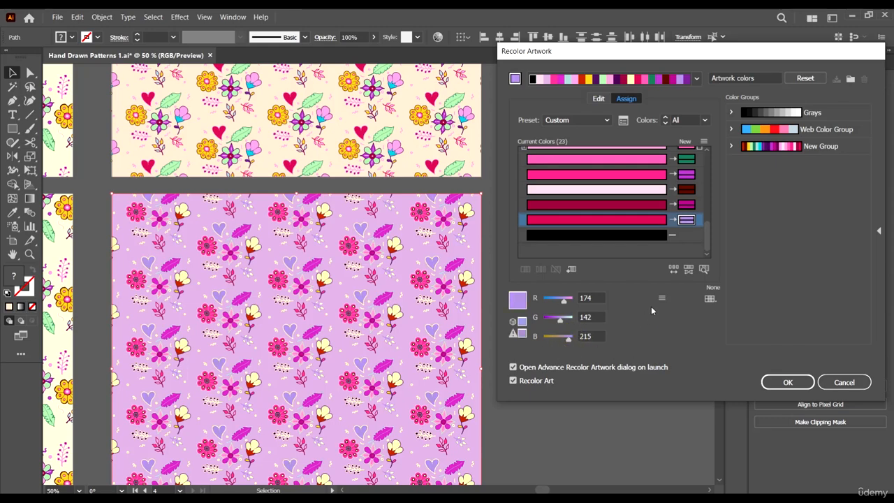
- Examine where the remaining pink, dark red and purple current colors occur in the pattern by isolating them one at a time
click(704, 268)
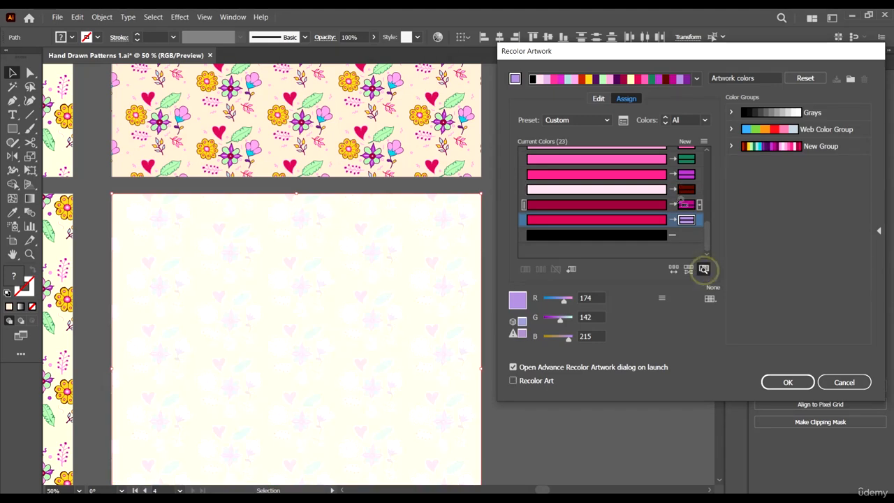
click(686, 205)
click(687, 189)
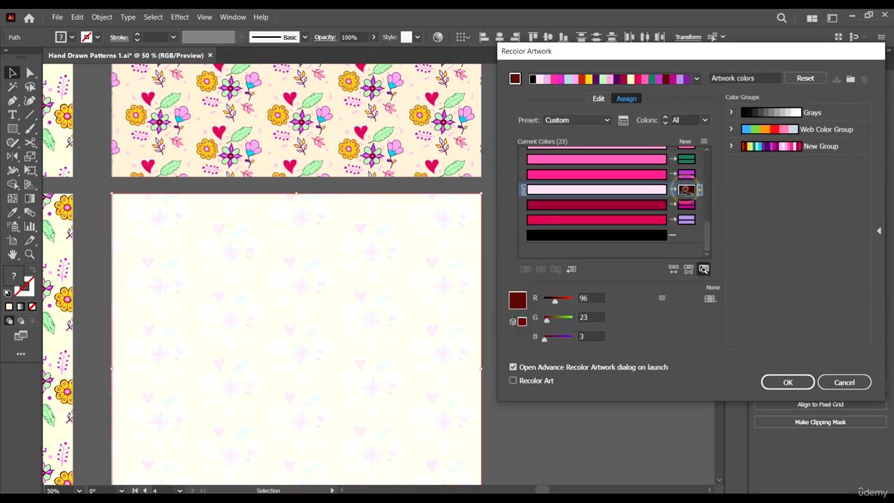
click(686, 174)
scroll(686, 174, up, 1)
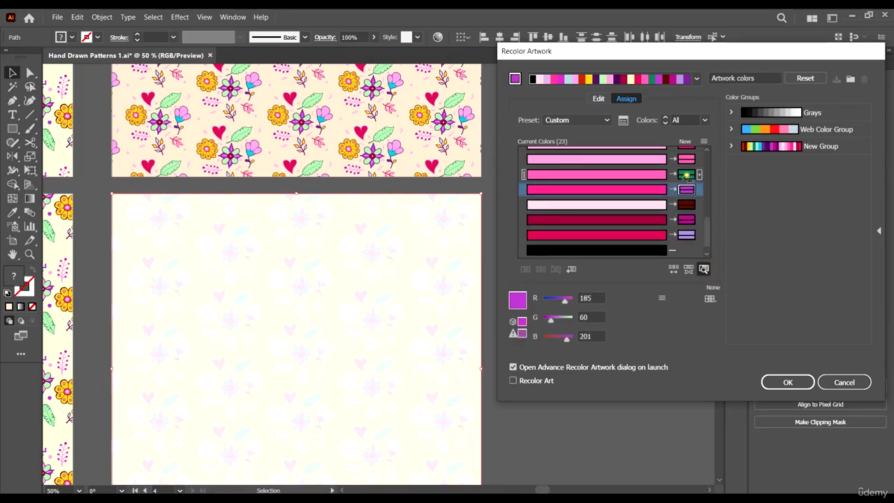
click(686, 174)
click(686, 159)
scroll(686, 172, up, 1)
click(686, 174)
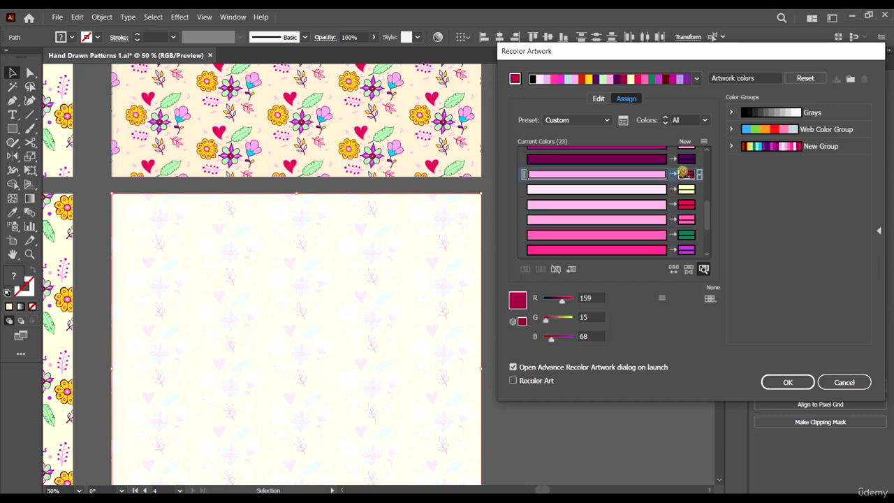
scroll(687, 174, up, 1)
scroll(686, 174, up, 3)
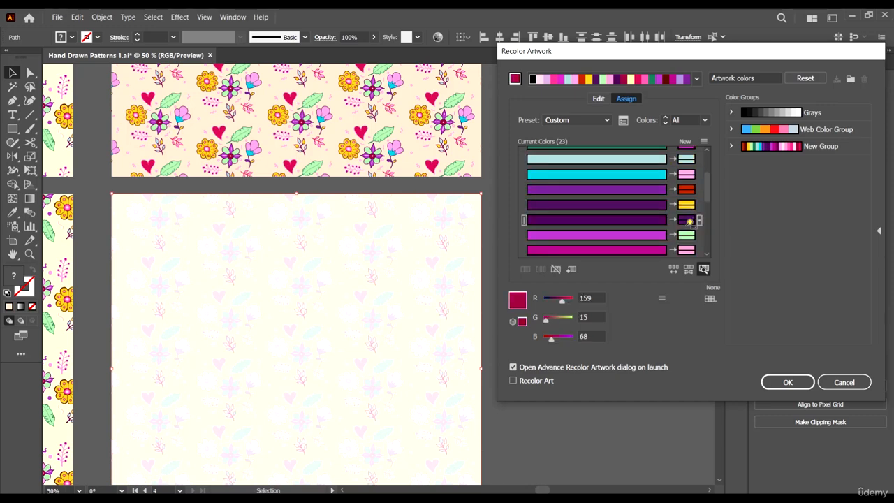
click(689, 221)
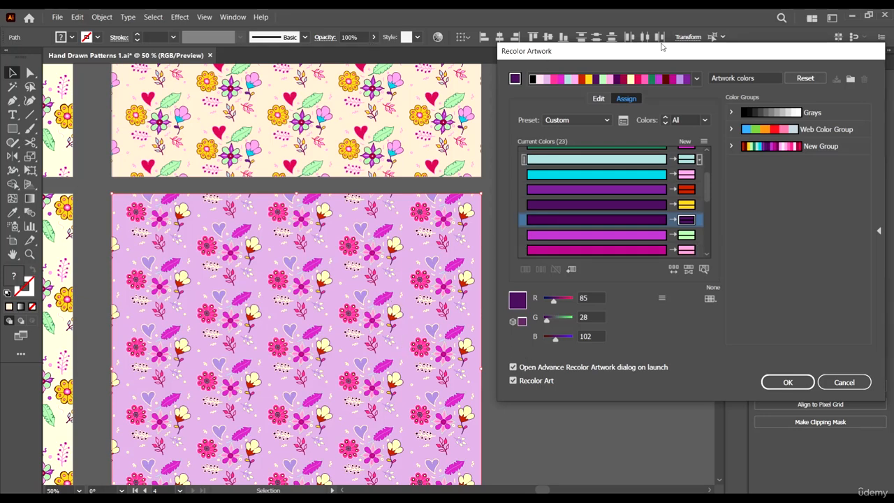
- Apply the New Group color group to the pattern and reposition the Recolor Artwork dialog clear of the artwork
drag(663, 50, 590, 51)
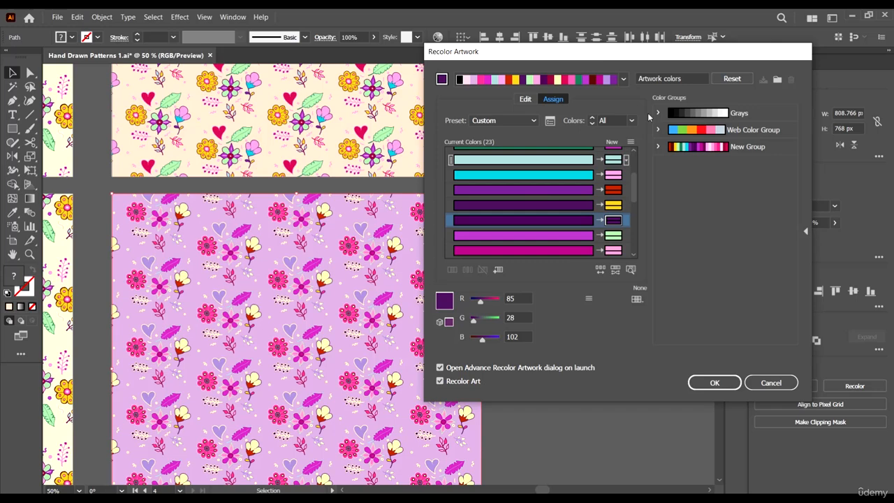
click(761, 150)
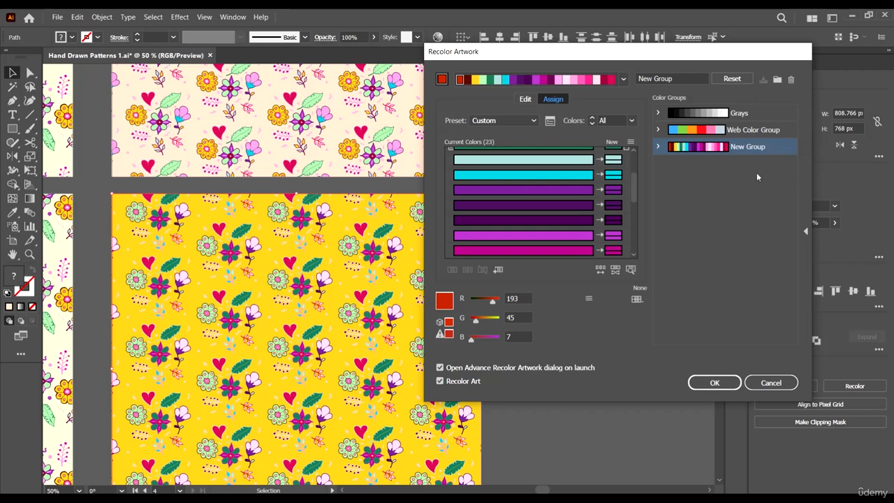
drag(749, 60, 775, 88)
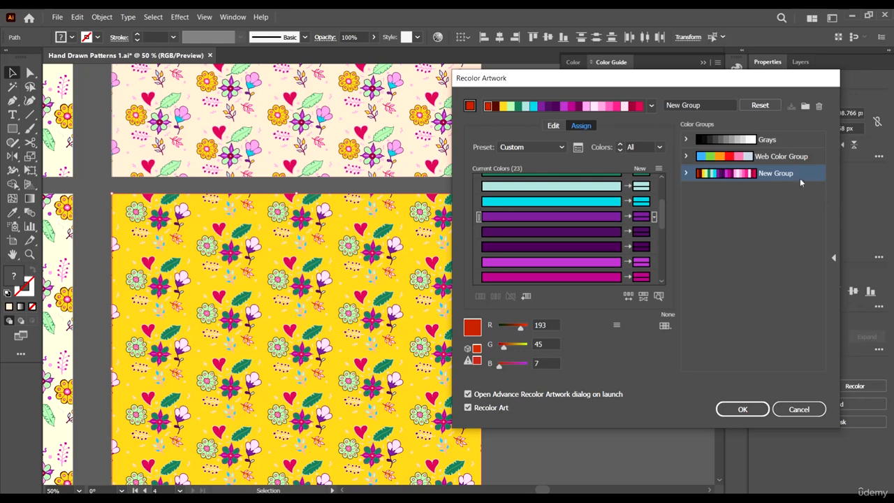
drag(720, 82, 759, 76)
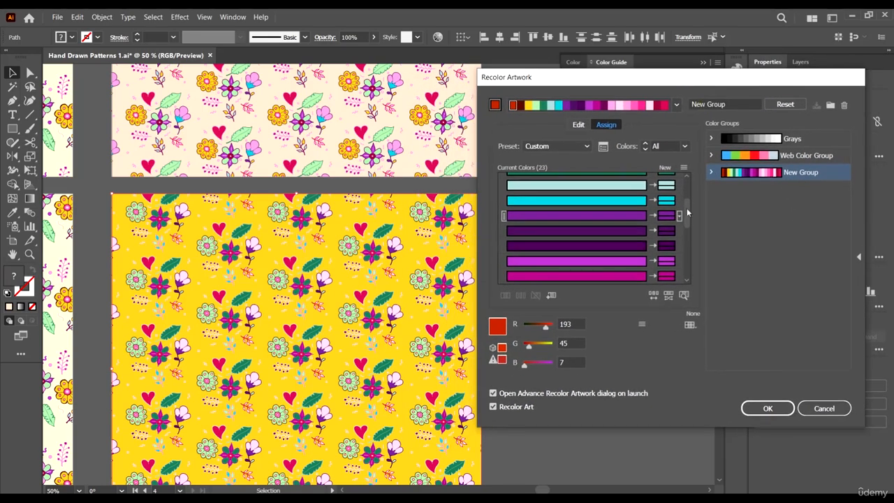
- Randomly change the New Group color order four times to generate new variations of the pattern and its background
click(653, 294)
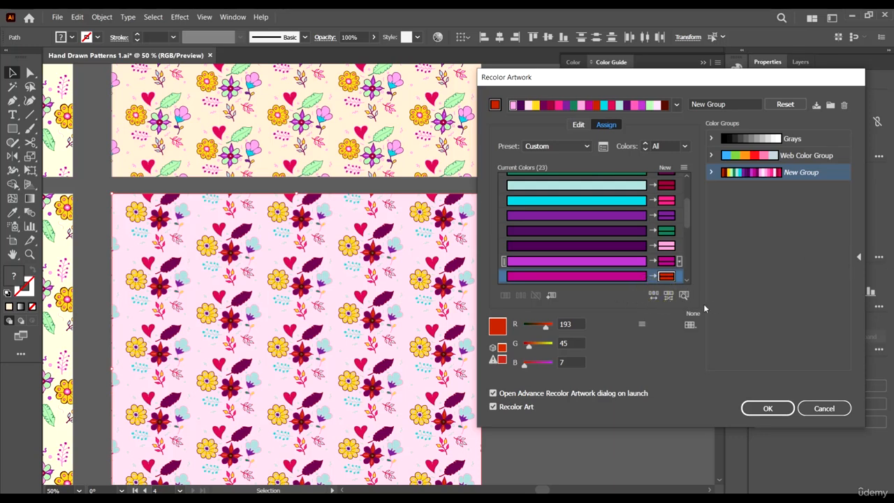
click(652, 294)
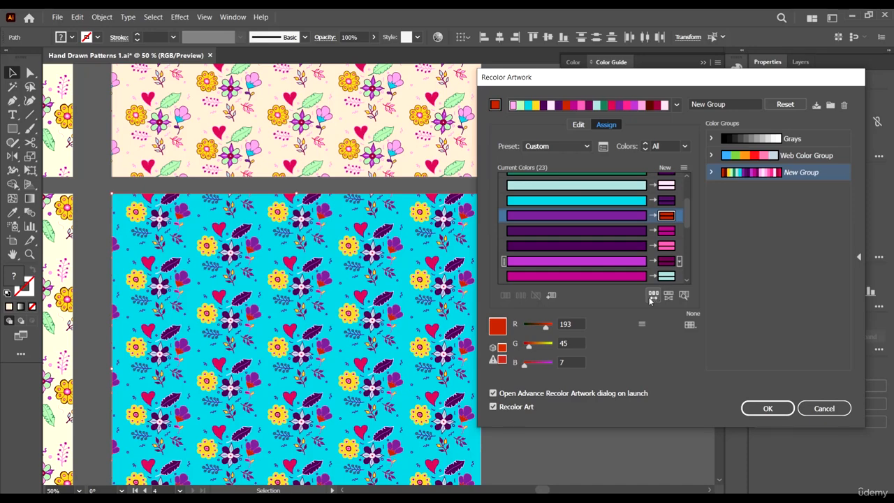
click(653, 296)
click(653, 296)
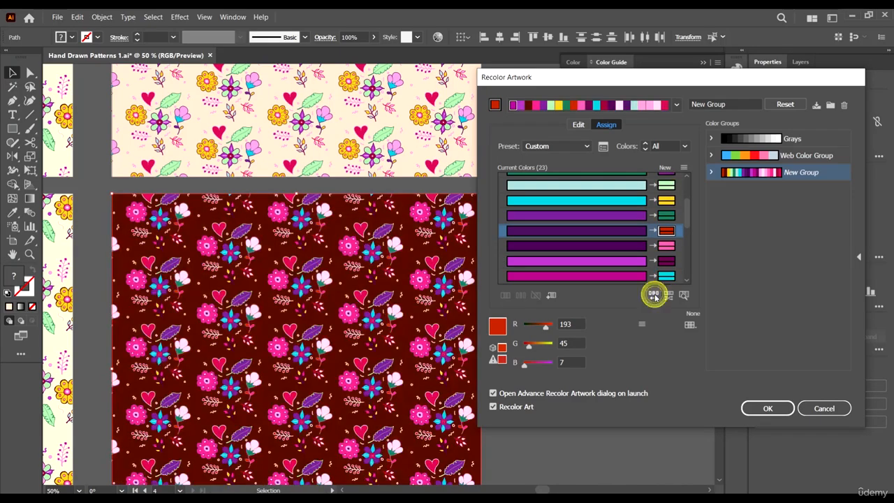
- Keep randomly changing the New Group color order until the pattern has yellow flowers and dark purple blossoms on a pink background
click(653, 296)
click(653, 296)
click(654, 296)
click(653, 296)
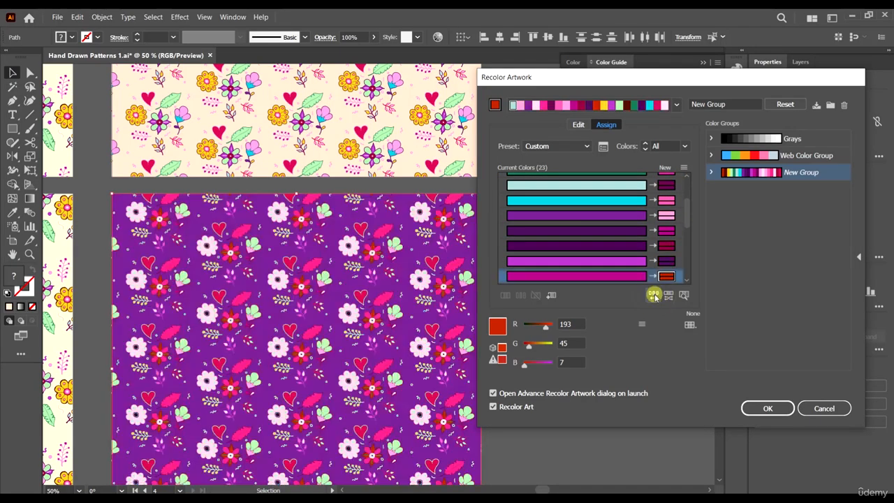
click(654, 295)
click(654, 296)
click(654, 295)
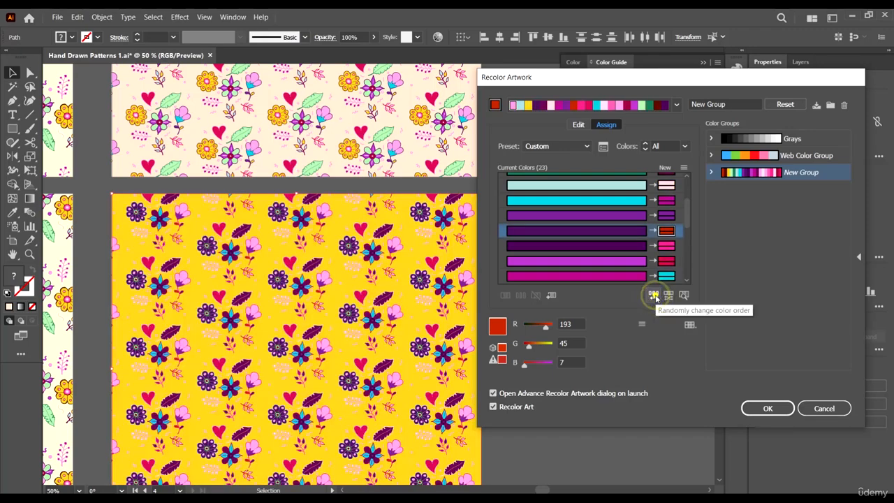
click(654, 295)
click(654, 295)
click(653, 296)
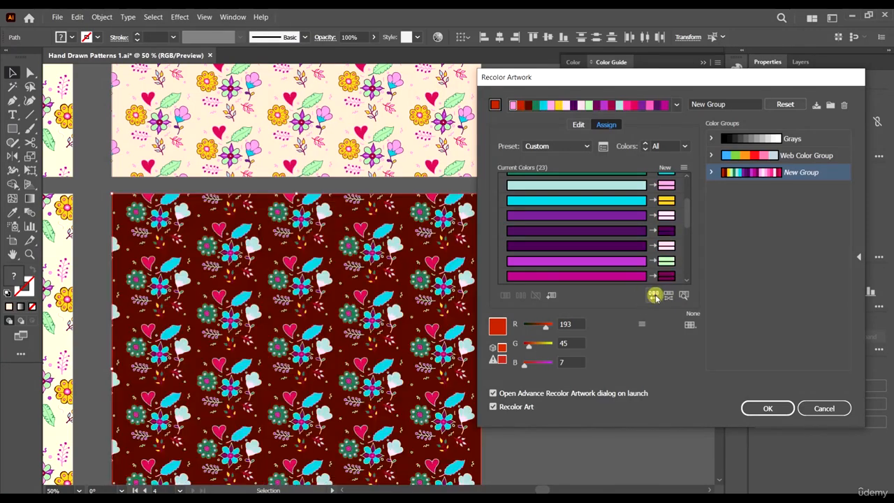
click(654, 295)
click(653, 295)
click(654, 295)
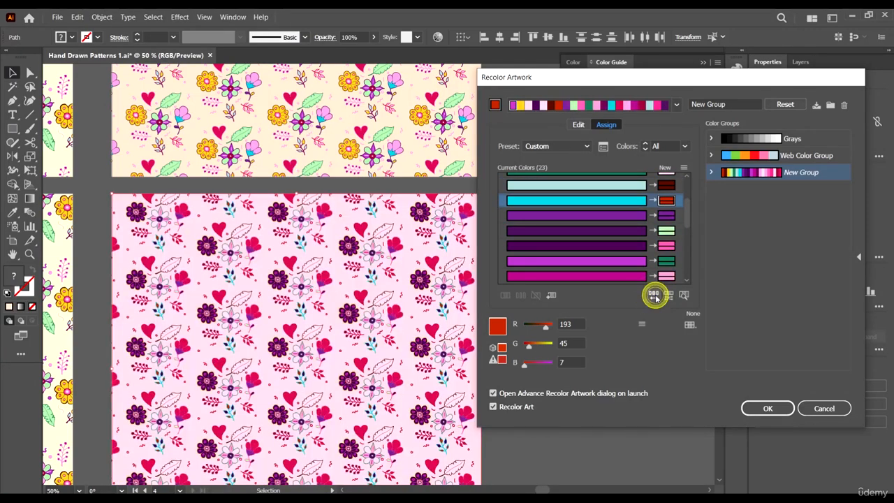
click(653, 296)
scroll(670, 218, up, 2)
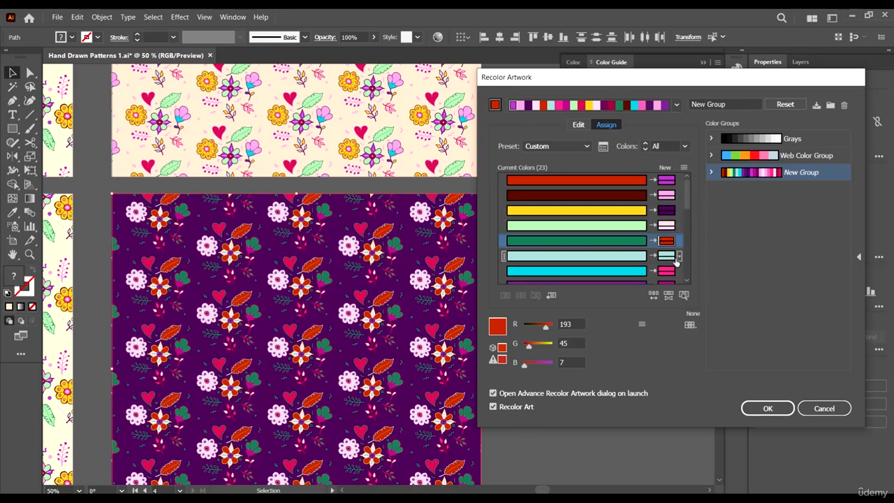
mouse_move(687, 194)
mouse_down()
mouse_move(690, 218)
mouse_move(687, 193)
mouse_up()
click(653, 295)
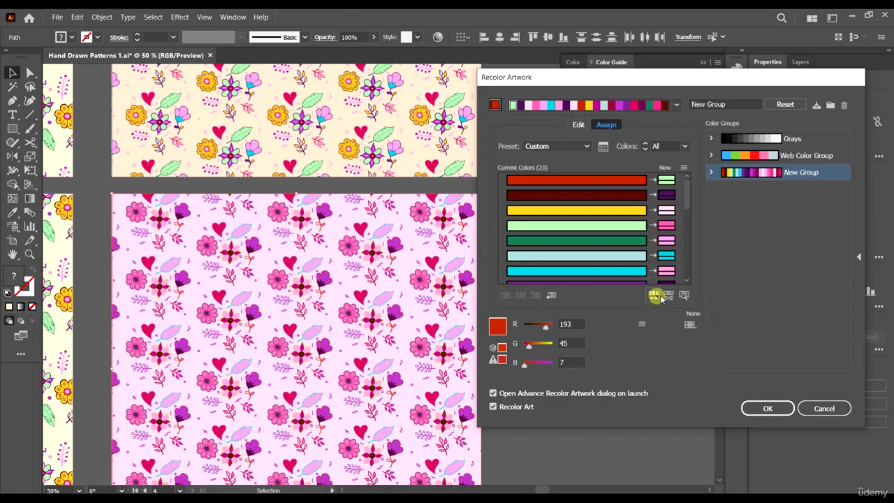
click(653, 295)
click(652, 295)
click(651, 294)
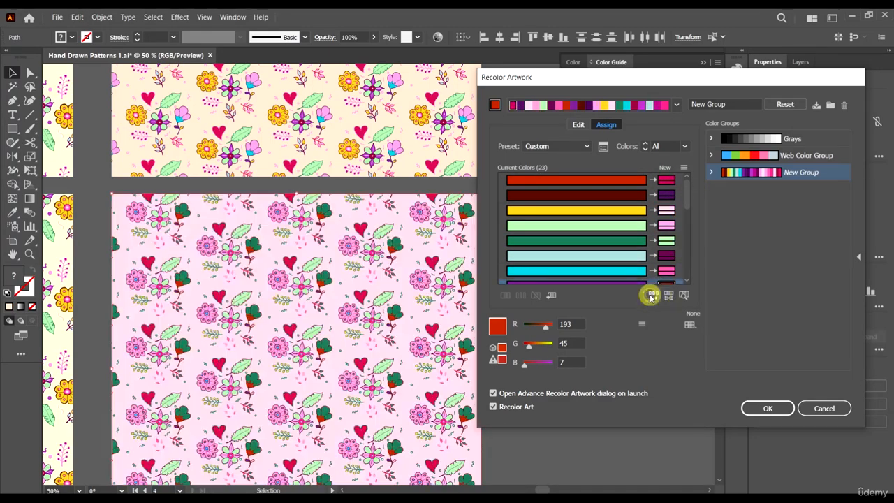
click(652, 295)
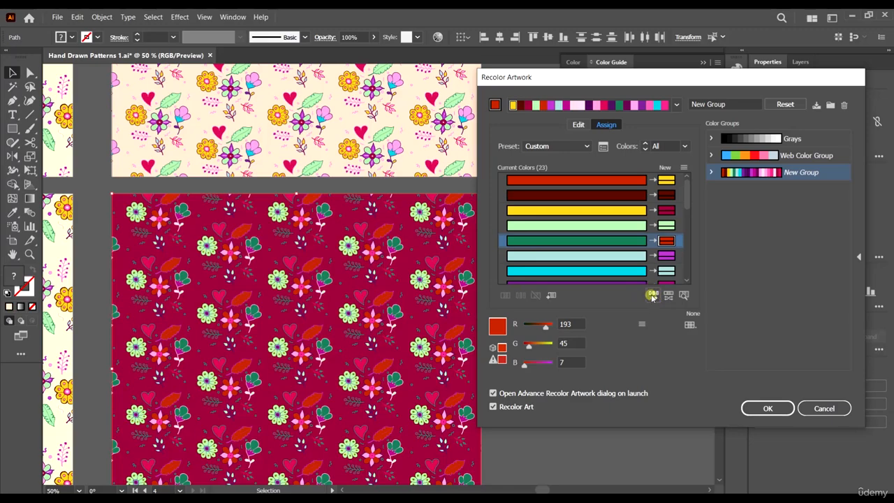
click(653, 295)
click(653, 294)
click(653, 295)
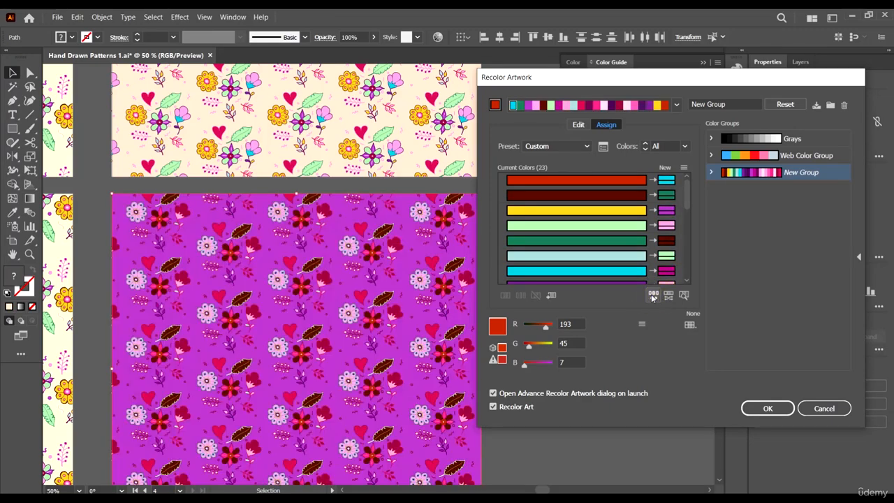
click(653, 294)
click(652, 294)
click(653, 294)
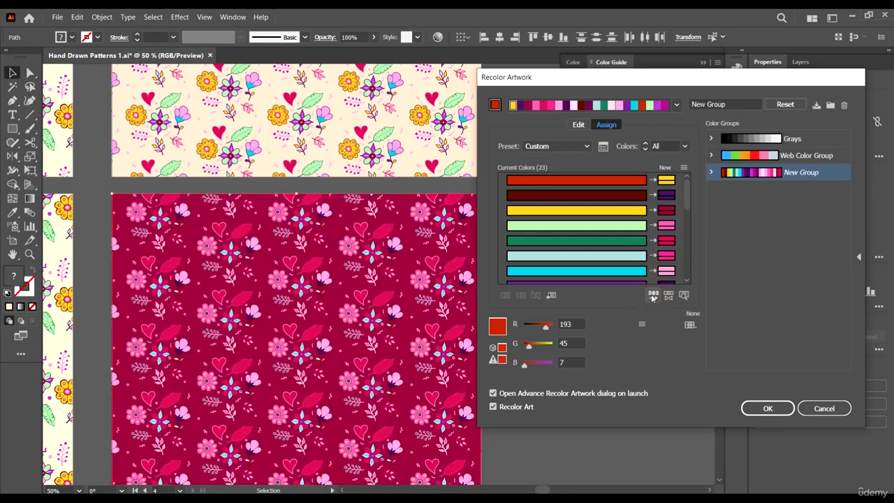
click(652, 294)
click(653, 295)
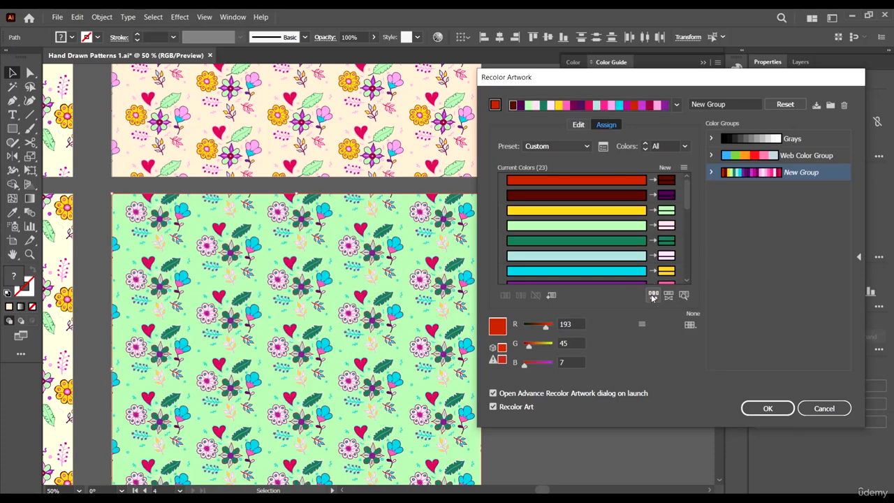
click(653, 294)
click(652, 295)
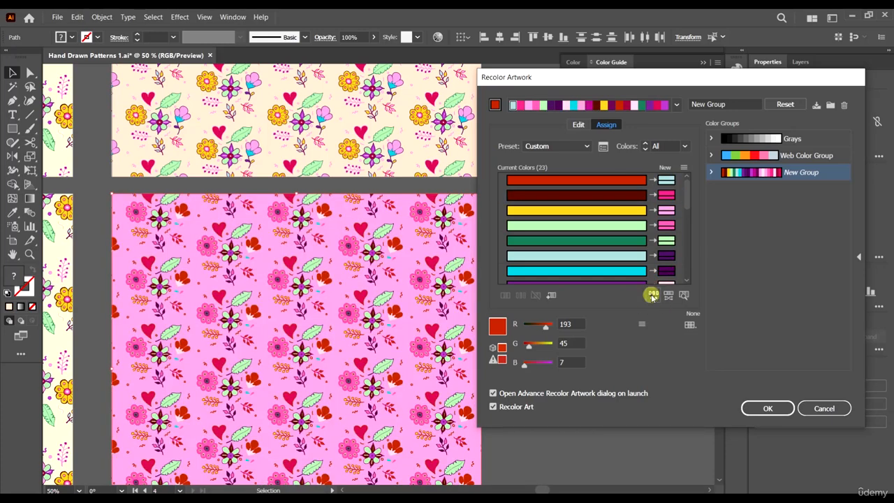
click(652, 295)
click(653, 295)
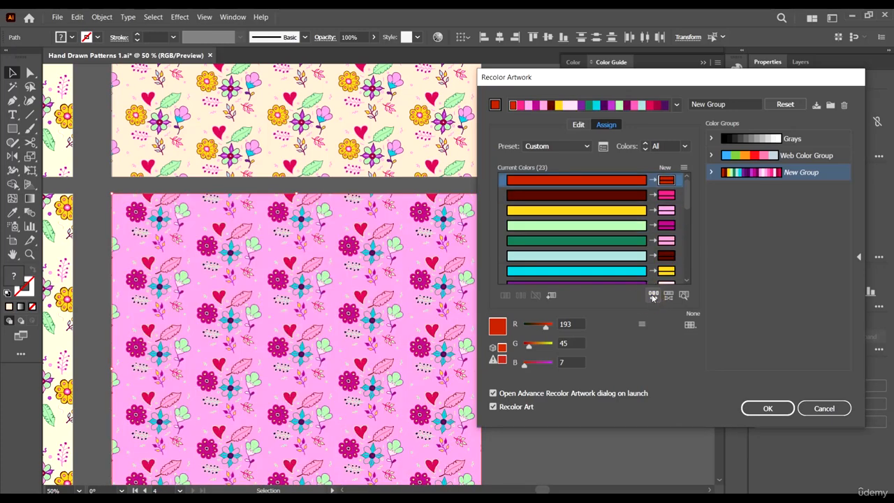
click(652, 295)
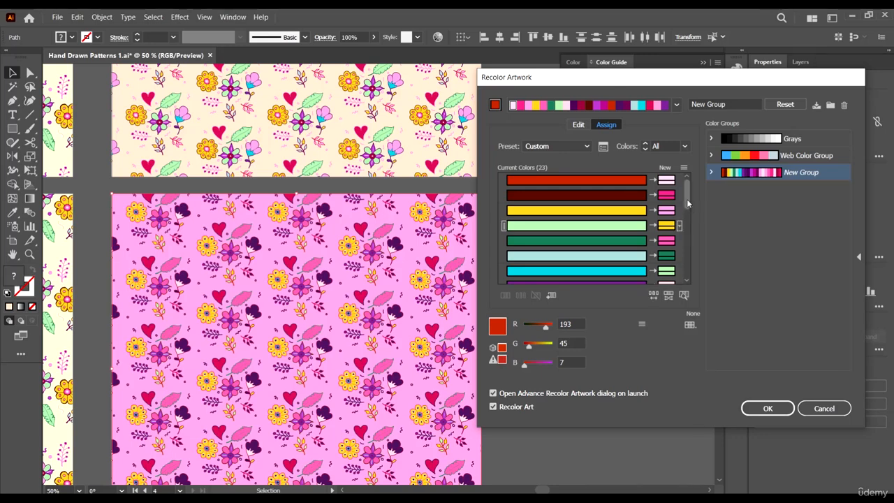
- Save the shuffled pink-background color arrangement as a new color group and rename it New Group1
scroll(687, 202, down, 2)
scroll(684, 195, up, 2)
click(689, 193)
click(830, 105)
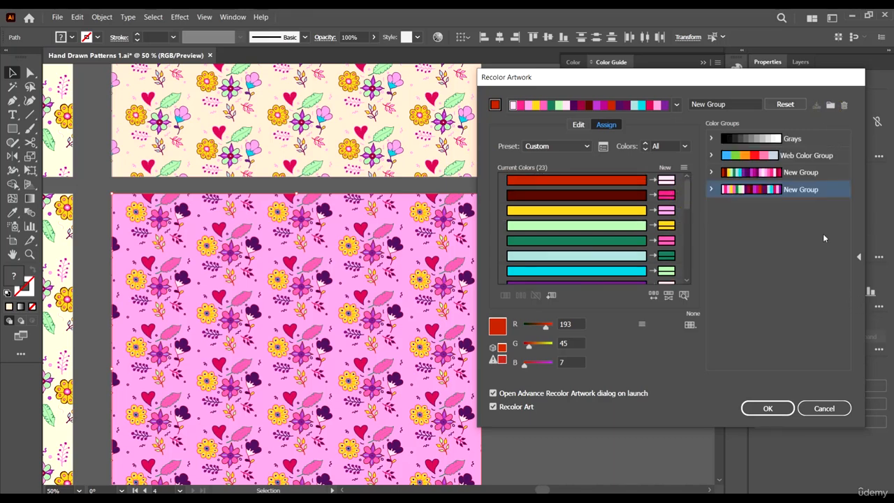
double_click(807, 190)
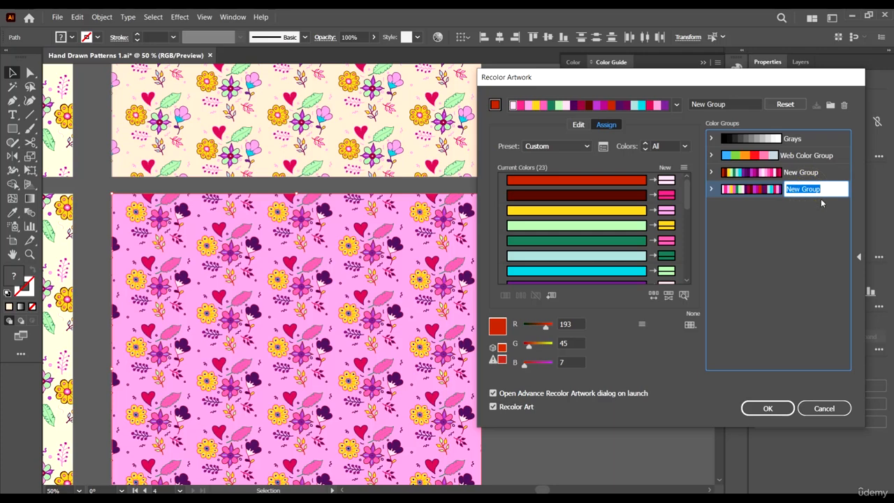
click(821, 190)
text(1)
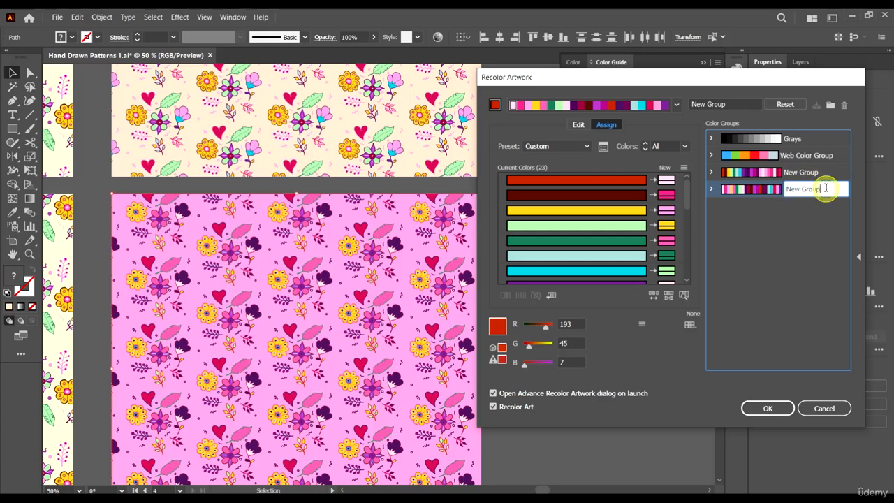
click(821, 227)
- Compare the two saved variations on the pattern by alternately applying New Group and New Group1, ending on New Group1
click(810, 172)
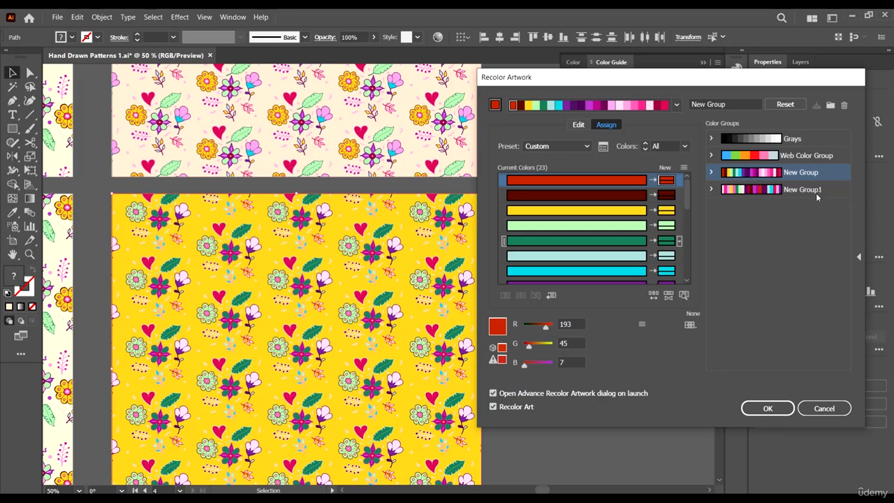
click(809, 189)
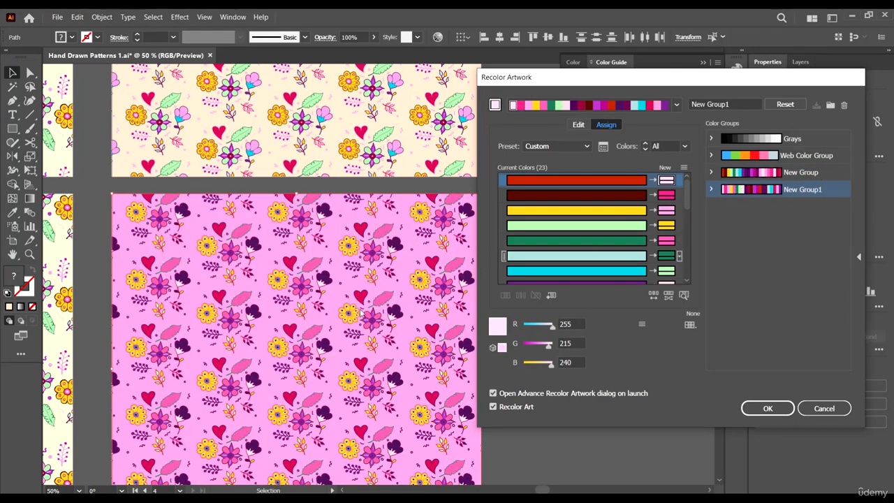
click(807, 175)
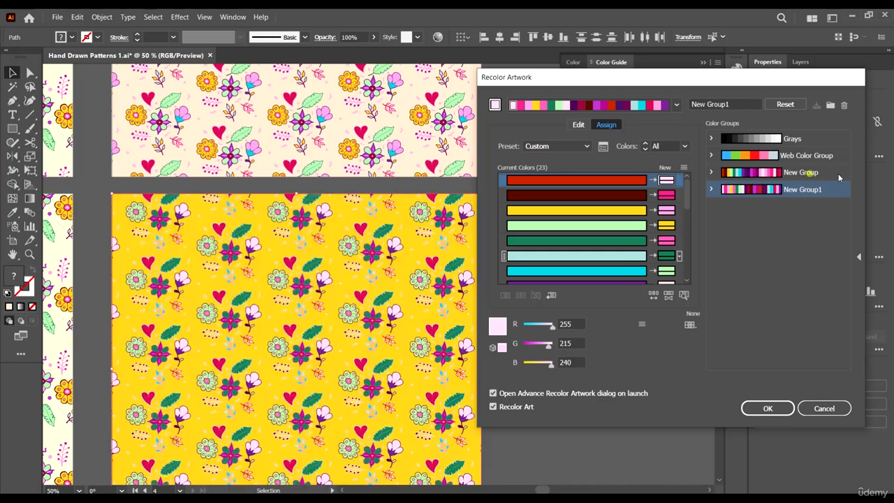
click(811, 190)
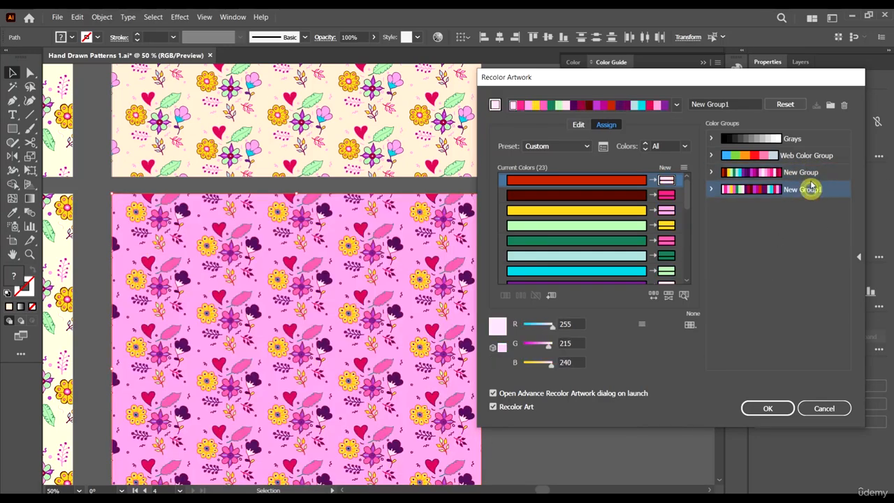
click(808, 173)
click(810, 191)
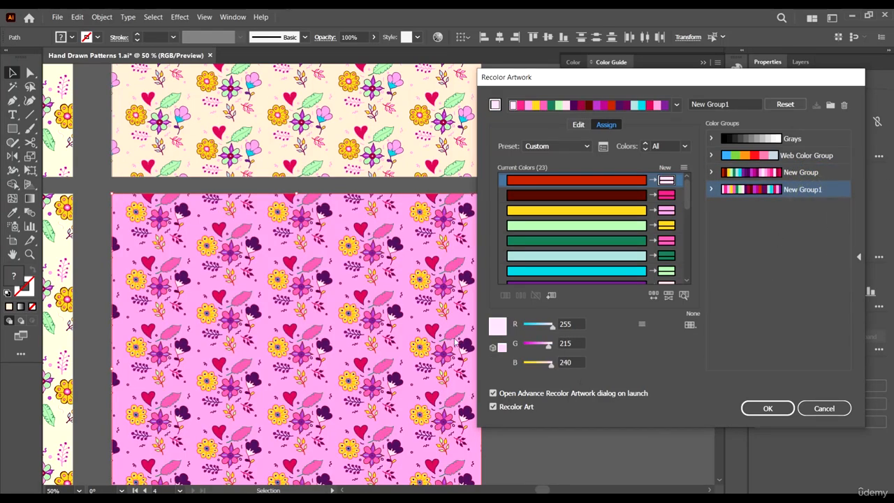
- Randomly change the New Group1 color order five times to generate further variations of the pattern
click(653, 295)
click(654, 296)
click(654, 296)
click(654, 297)
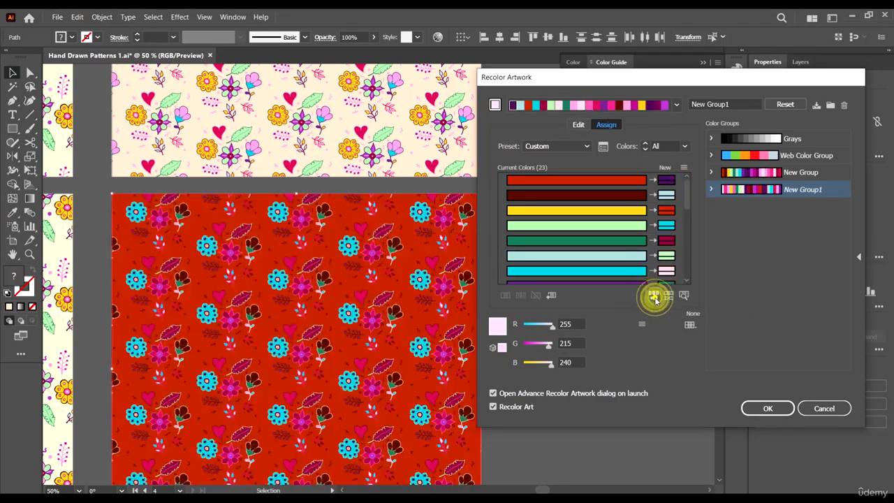
click(654, 298)
- Limit the replacement colors to the Nature swatch library Flowers, and replace that limit with the Foliage library
click(690, 324)
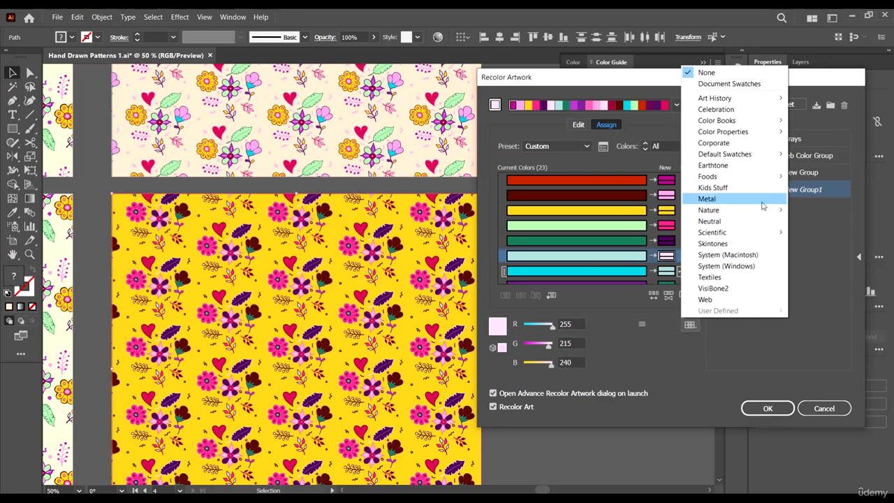
click(737, 209)
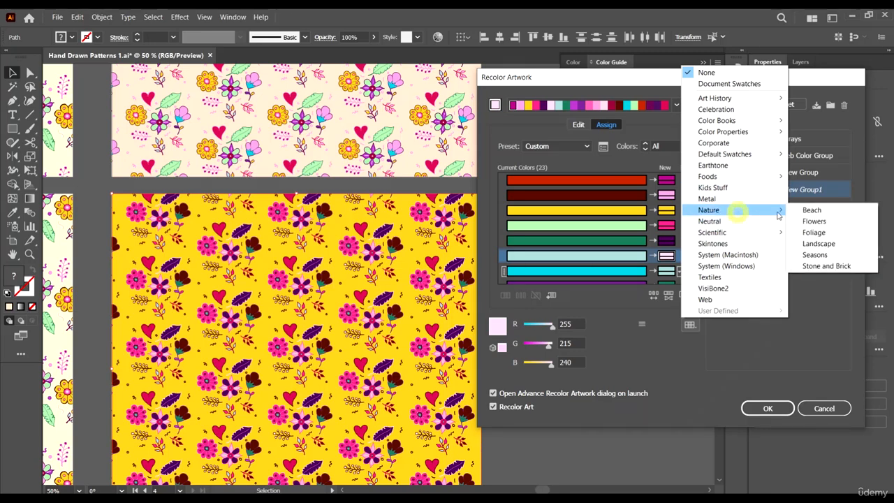
click(814, 221)
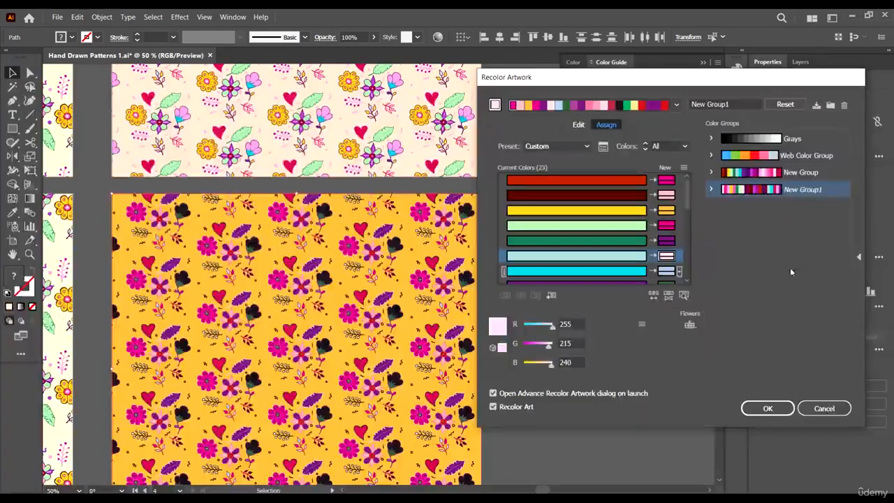
click(690, 325)
mouse_move(762, 214)
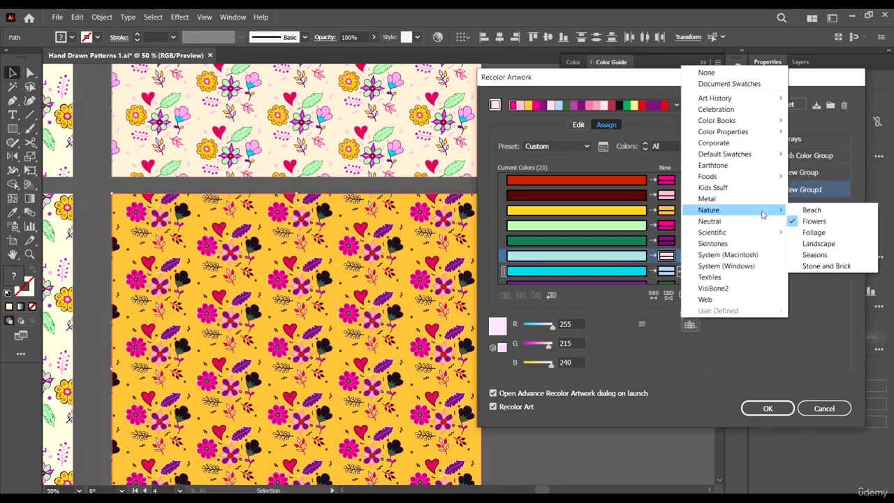
click(764, 213)
click(814, 232)
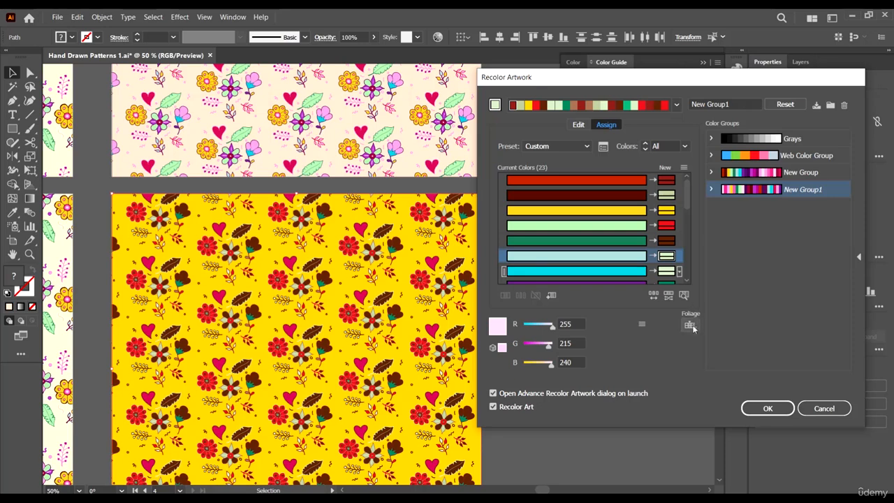
- Try the Complementary, Complementary 2, Left Complement, Analogous 2 and Compound 1 harmony rules on the pattern
click(675, 105)
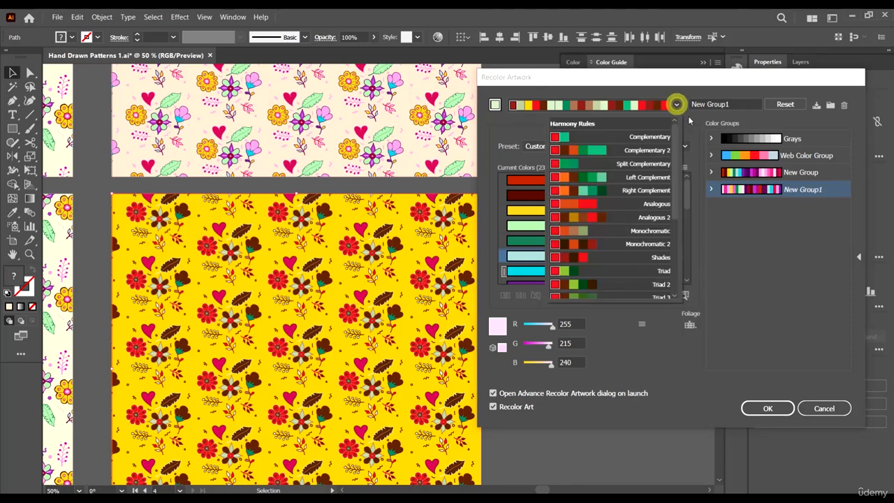
click(660, 137)
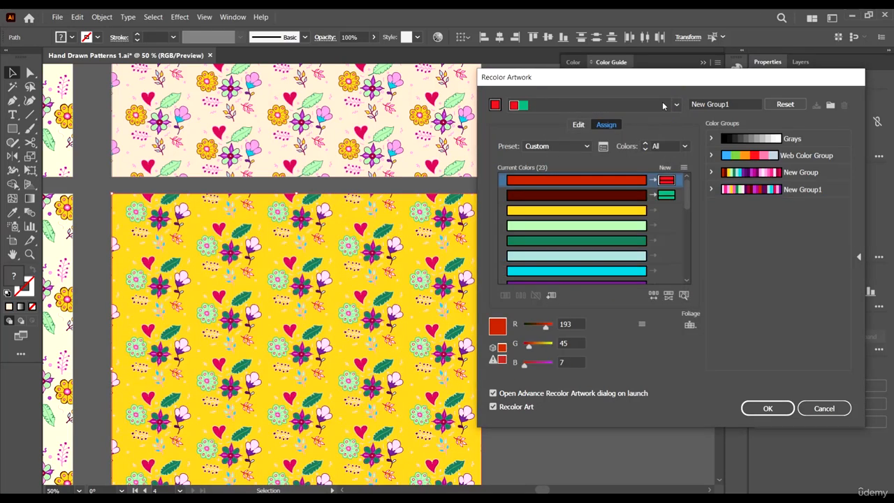
click(675, 104)
click(658, 135)
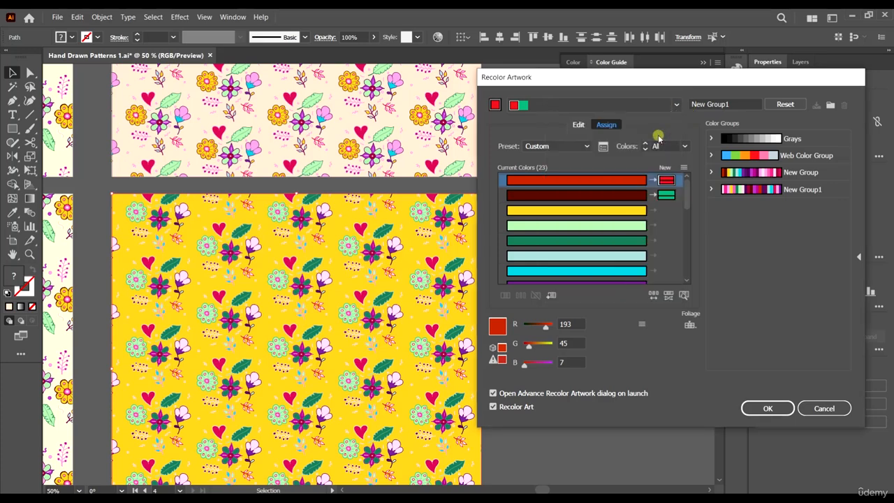
click(676, 105)
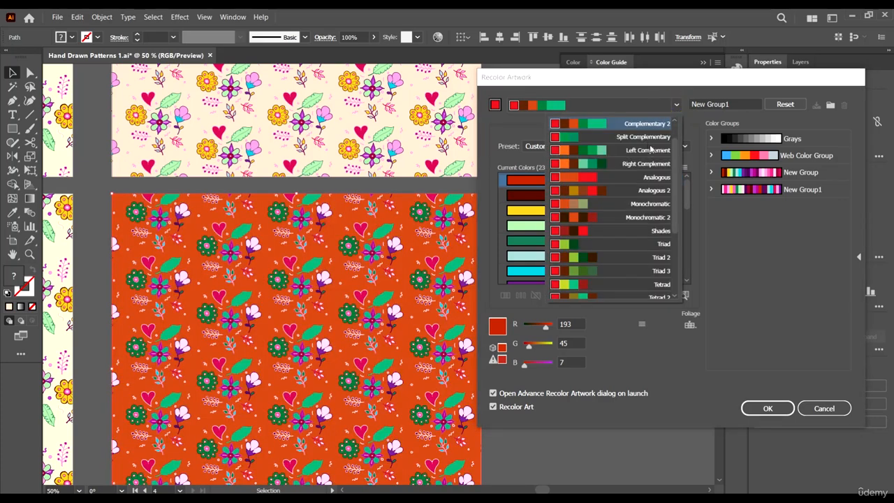
click(650, 149)
click(675, 105)
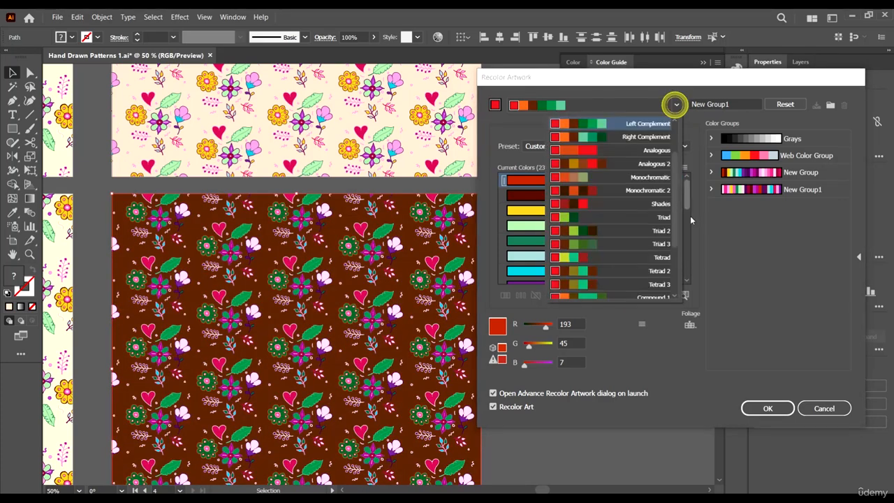
click(659, 164)
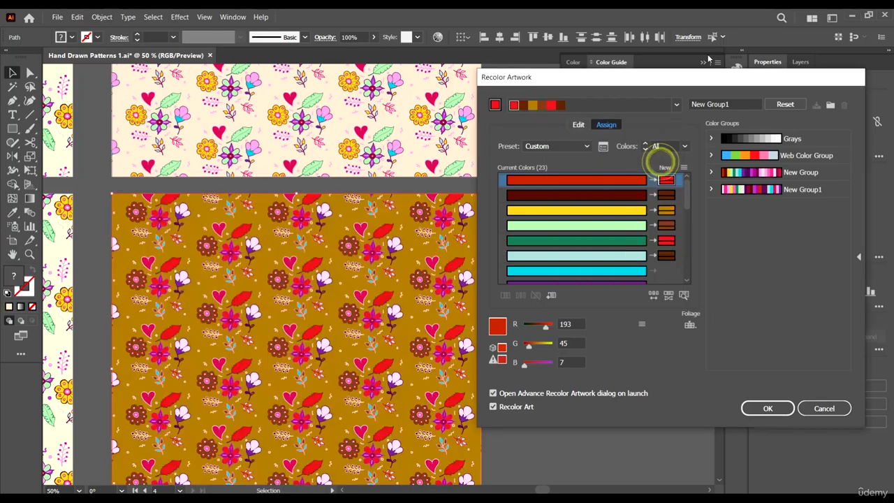
click(675, 105)
click(652, 256)
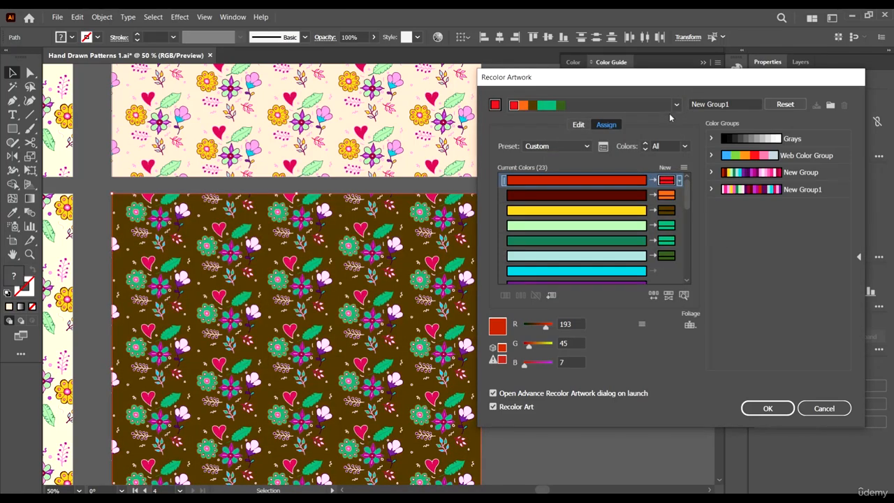
- Try the High Contrast 4, Pentagram and Tetrad harmony rules on the pattern, ending on Triad 2
click(675, 105)
click(653, 277)
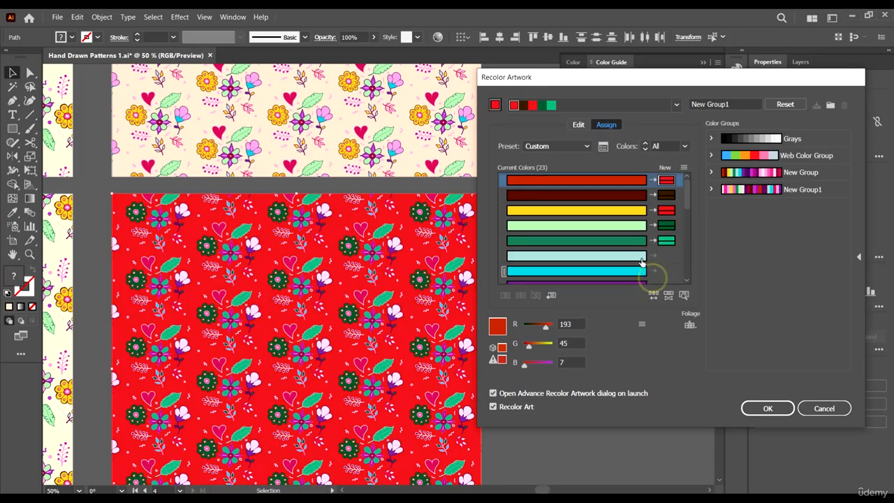
scroll(653, 280, down, 3)
click(676, 104)
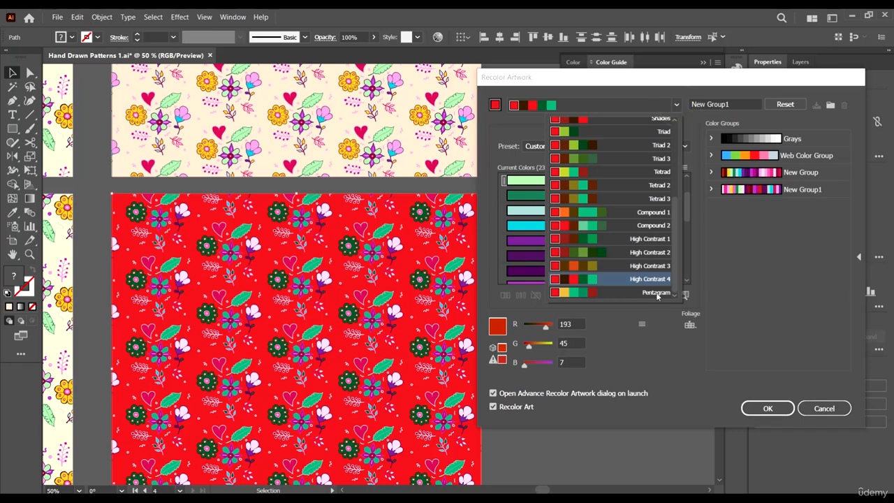
click(655, 292)
click(675, 105)
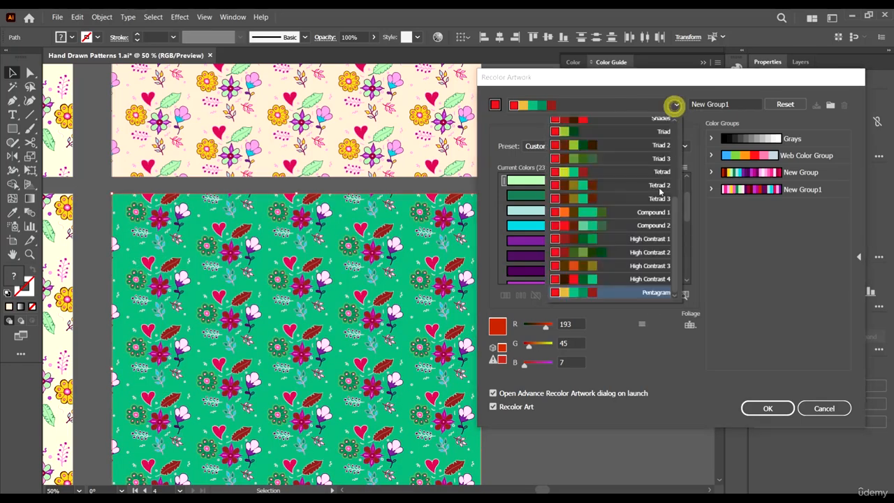
click(659, 169)
click(675, 105)
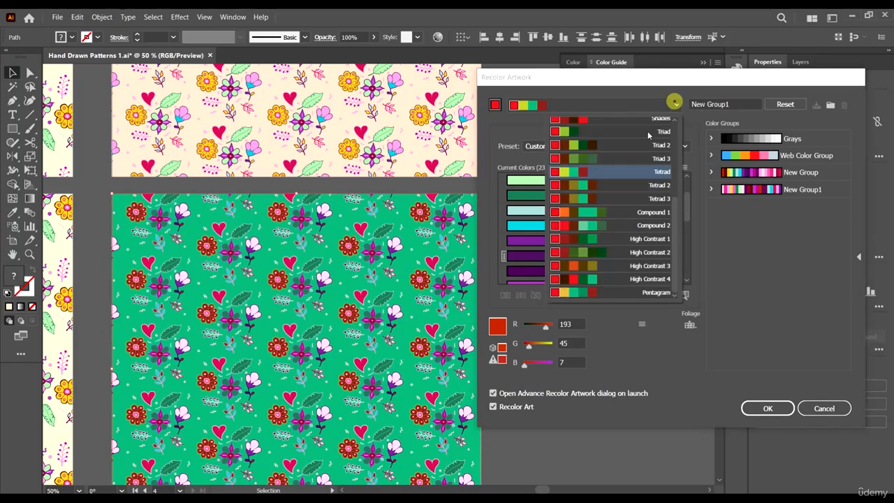
click(646, 145)
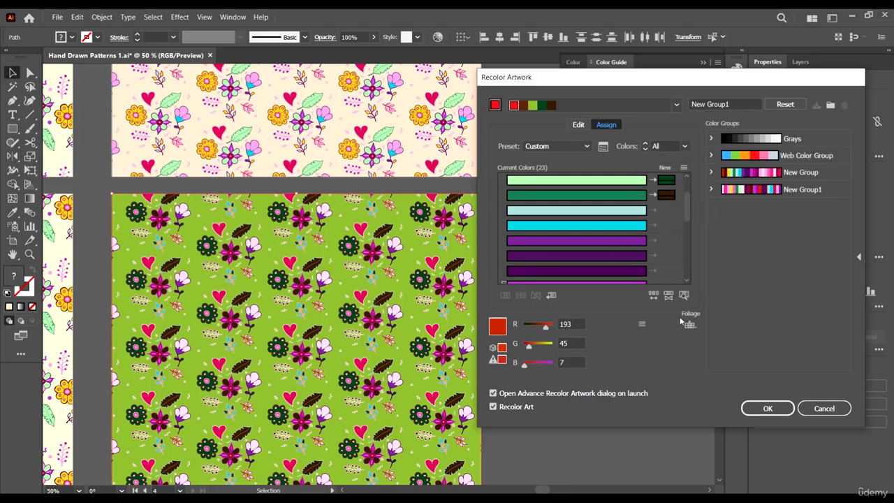
- Switch the color sliders to global adjustment and reduce the saturation of the recolored pattern to -40%
click(642, 324)
click(664, 412)
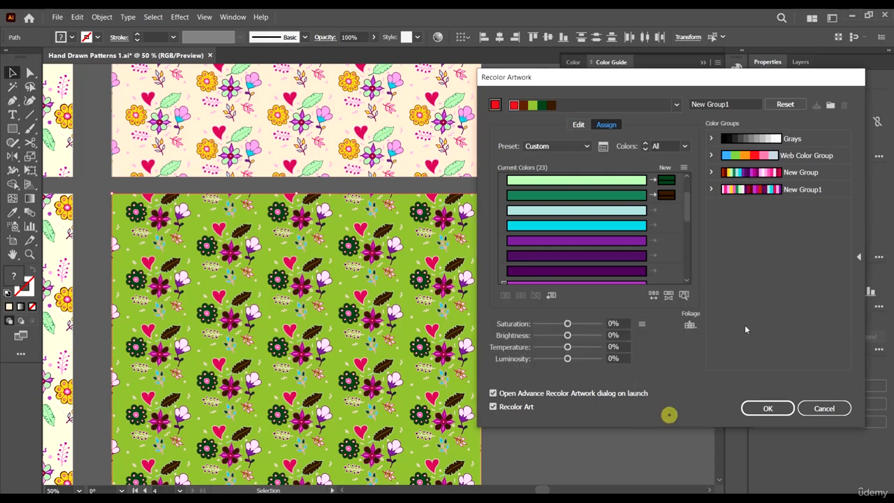
drag(569, 324, 555, 324)
click(556, 323)
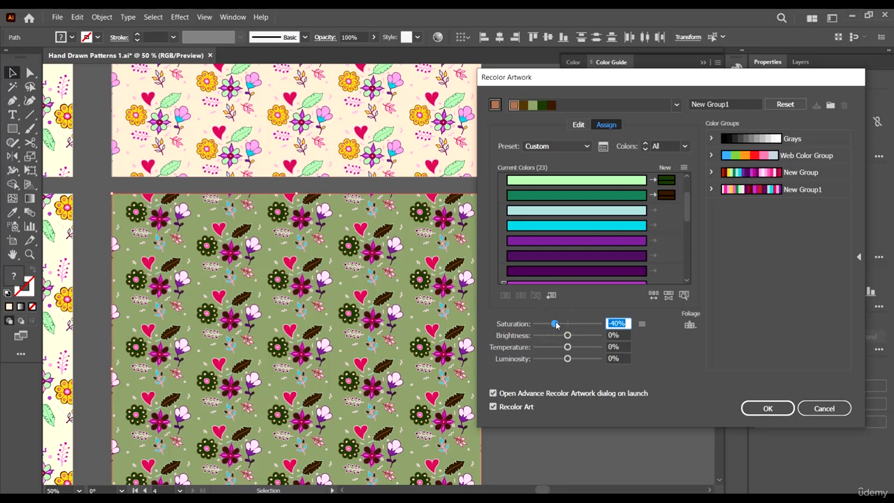
click(556, 323)
click(555, 323)
click(741, 324)
- Save the muted colors as a color group named New Group2, and apply the recoloring with the swatch group changes saved
click(831, 105)
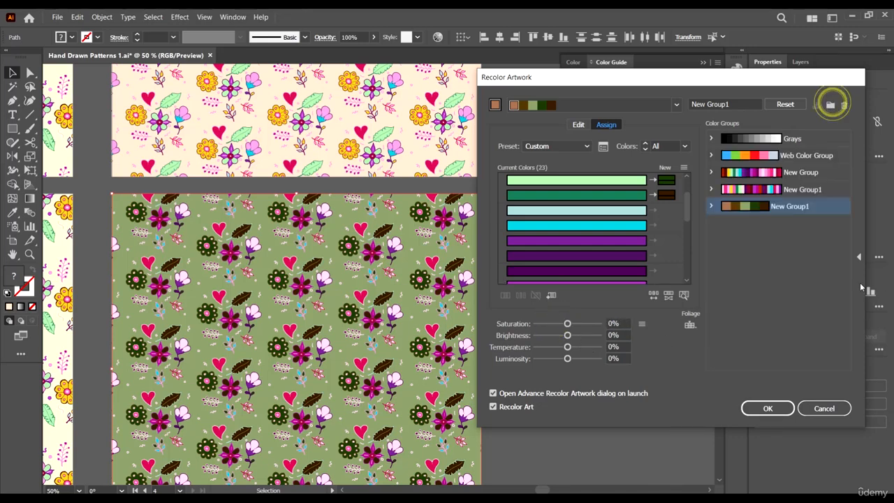
double_click(806, 206)
click(810, 207)
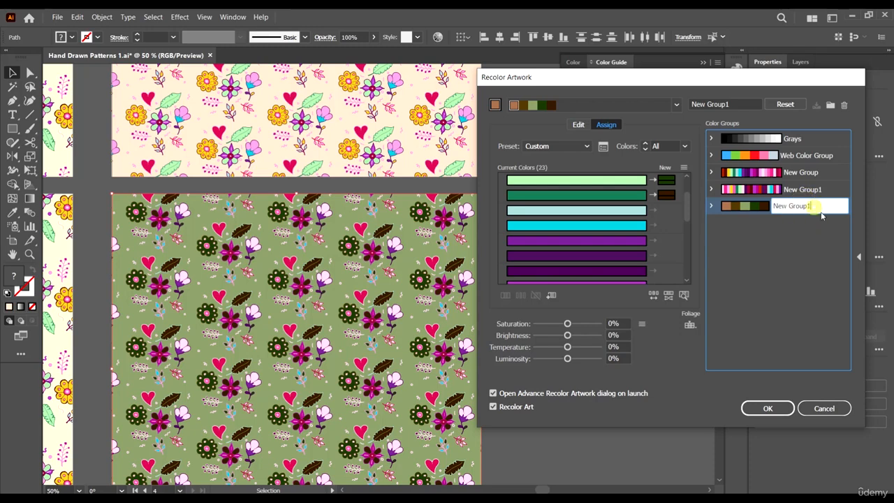
text(2)
key(Return)
click(798, 309)
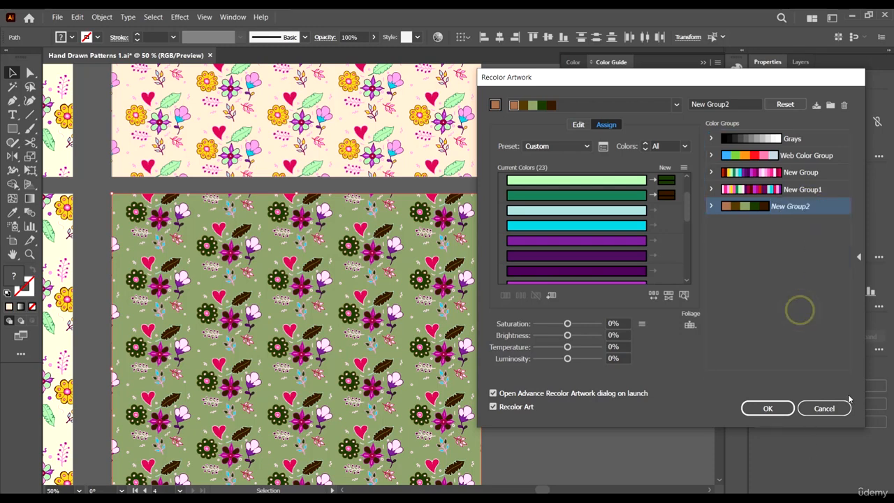
click(772, 409)
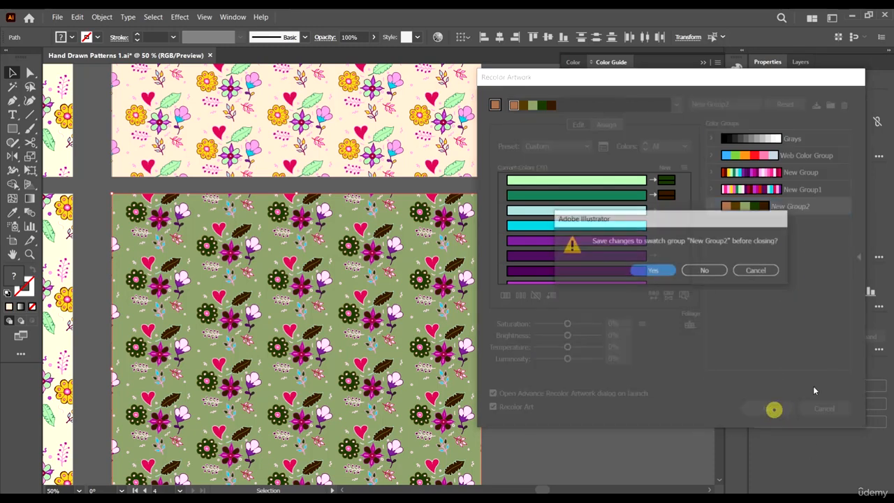
click(651, 269)
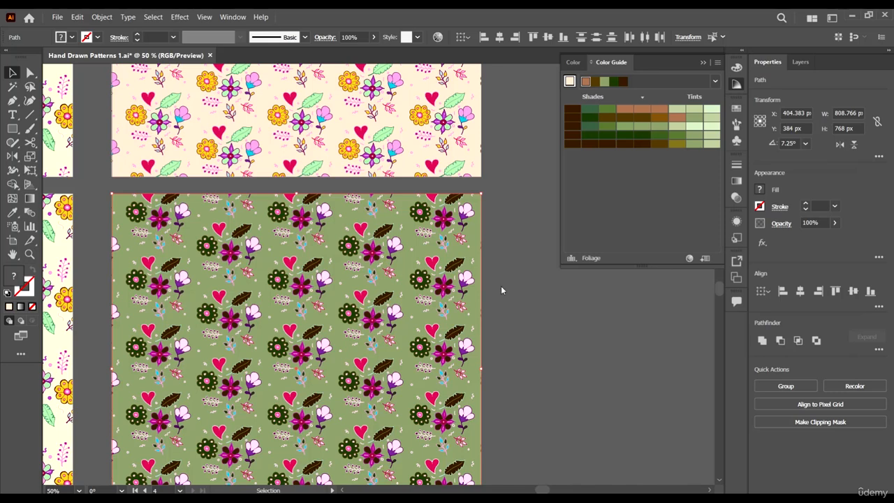
- Duplicate the olive green pattern, including its background, to the empty area right of the original
scroll(500, 286, down, 2)
click(557, 369)
scroll(511, 284, up, 1)
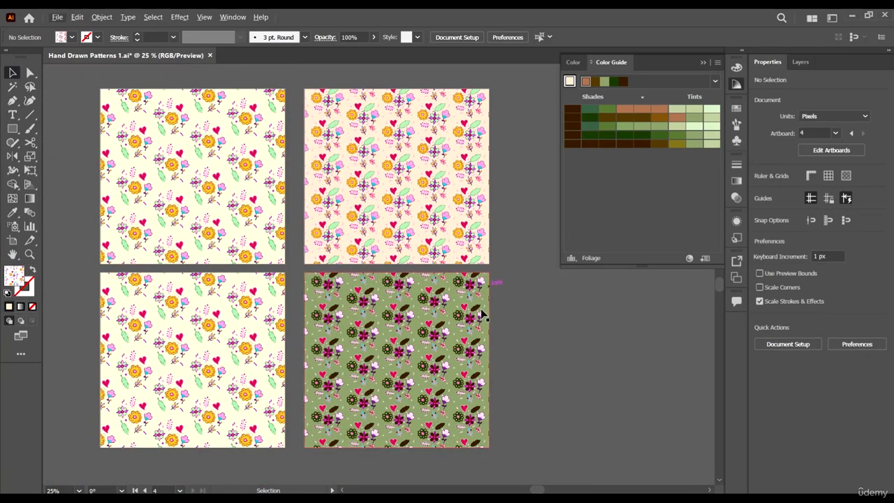
click(485, 285)
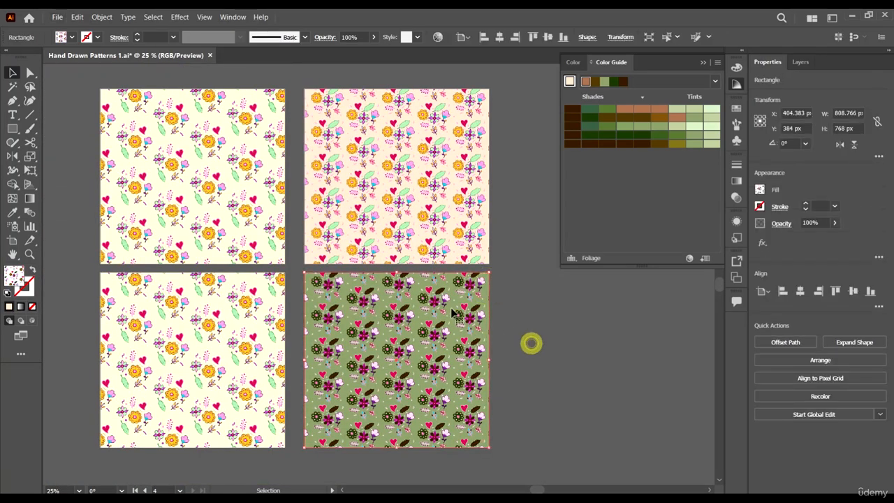
drag(531, 343, 451, 313)
drag(458, 344, 656, 344)
scroll(620, 282, right, 2)
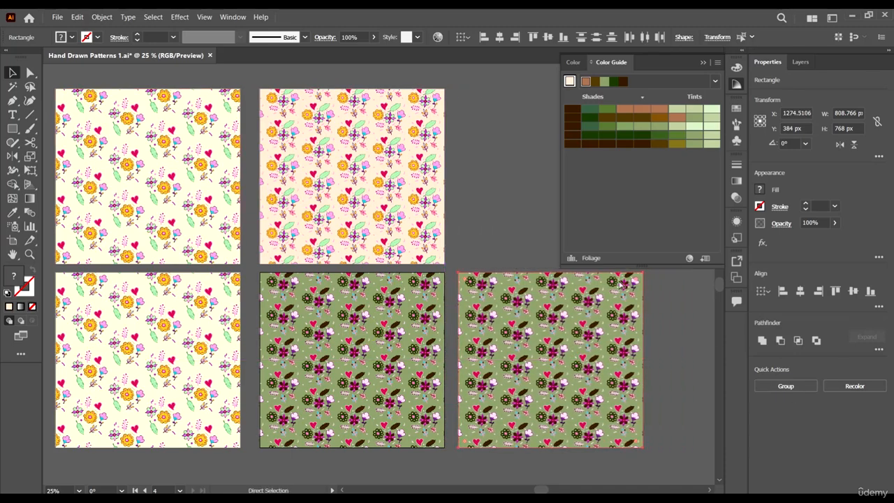
- Recolor the duplicated pattern with the saved color group New Group and apply the change
click(688, 259)
drag(681, 79, 724, 68)
drag(813, 64, 734, 36)
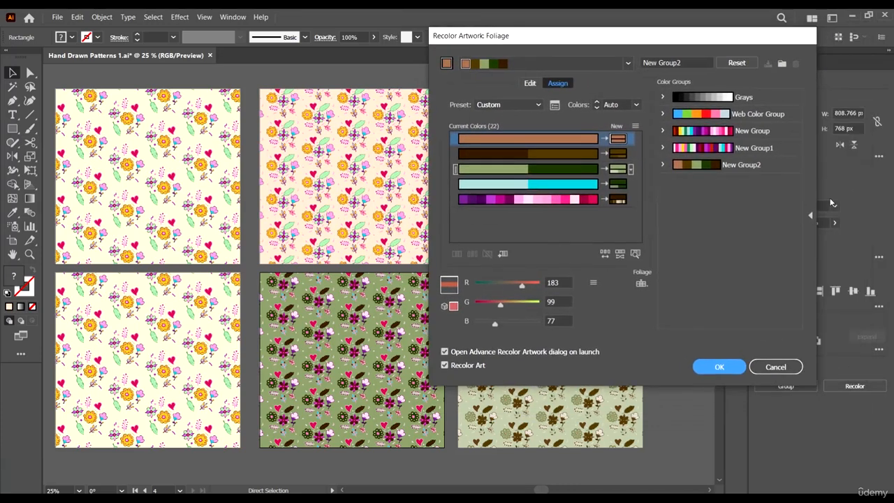
click(759, 148)
click(761, 132)
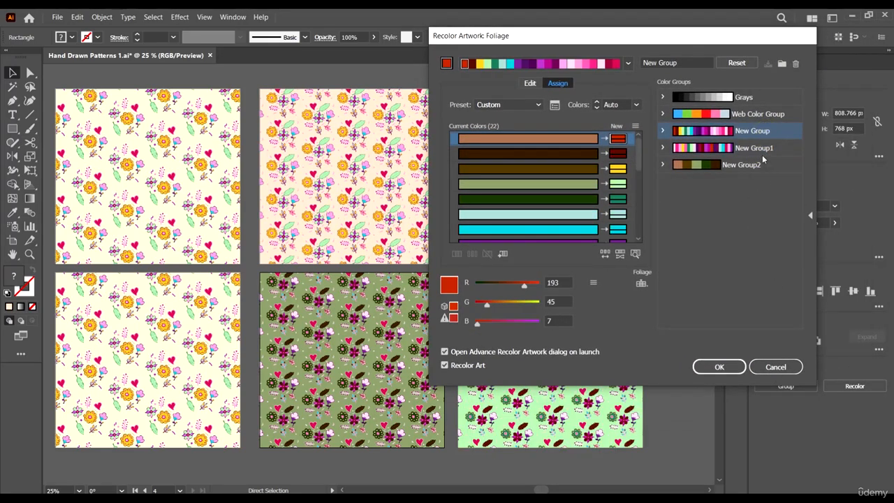
click(726, 366)
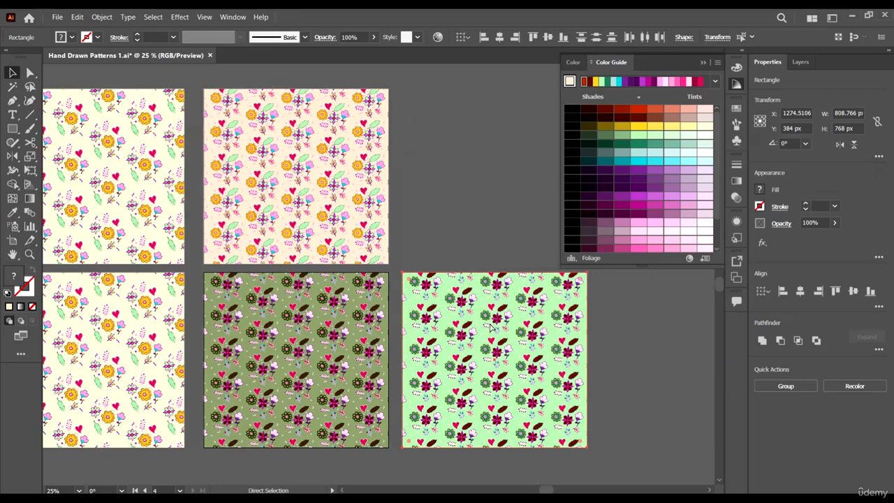
- Duplicate the light green pattern to its right and recolor the copy with the saved color group New Group1
drag(534, 322, 734, 322)
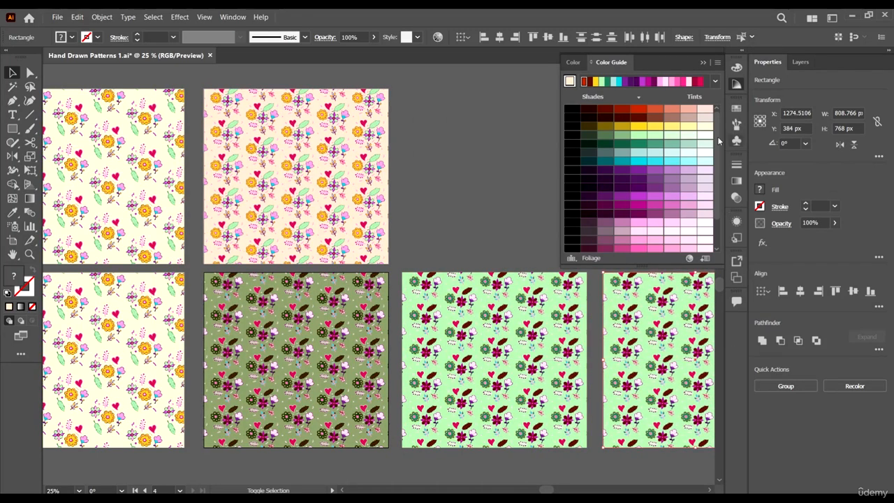
click(689, 258)
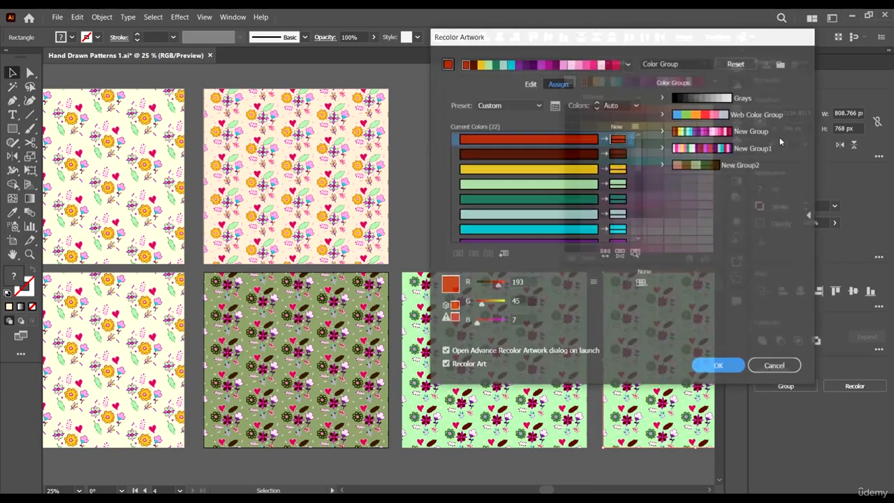
click(766, 117)
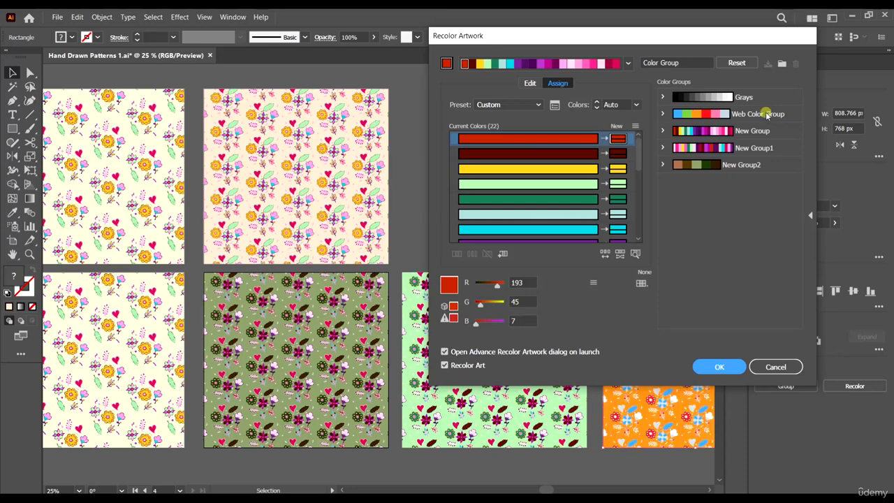
click(753, 132)
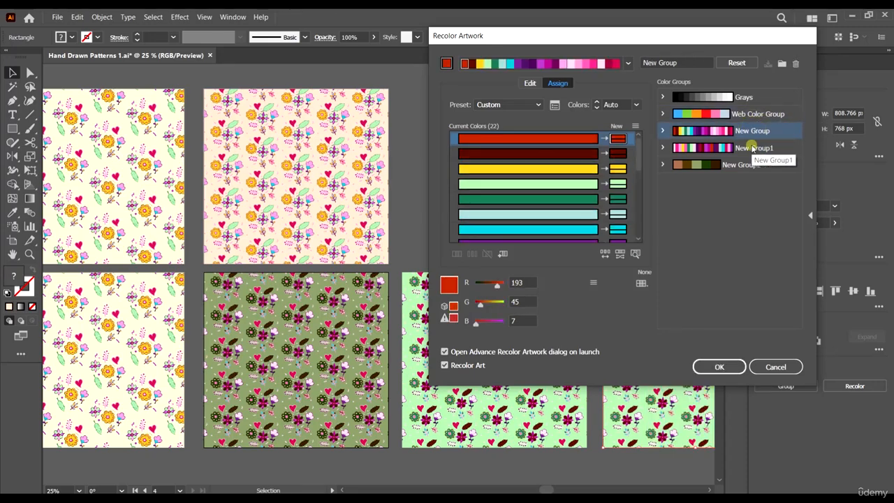
click(753, 147)
click(718, 367)
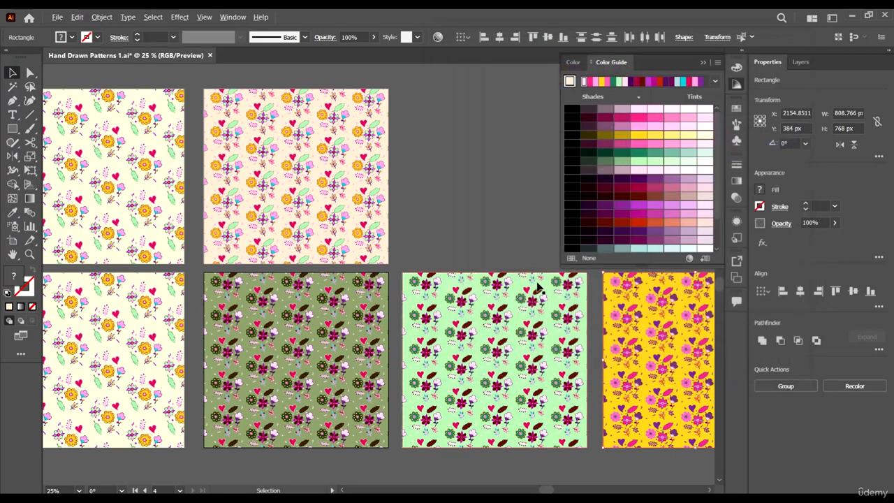
- Compare the recolored pattern variations side by side and inspect the yellow one up close
key(ctrl+minus)
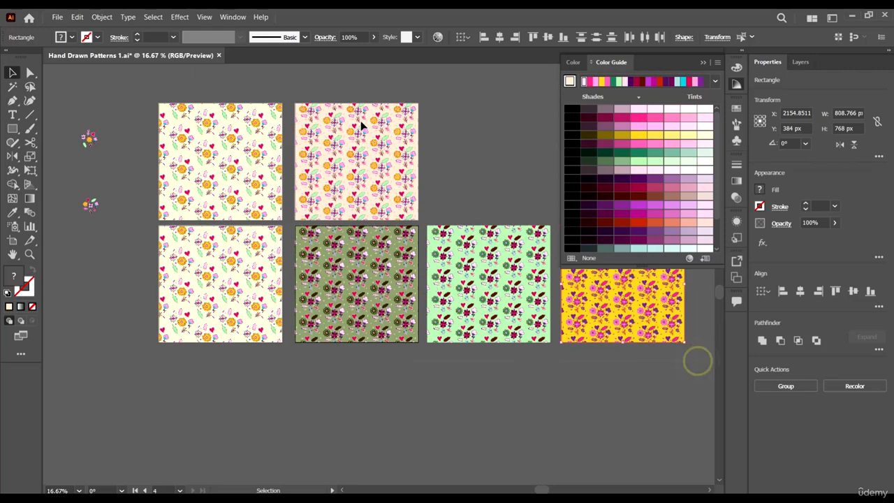
drag(697, 361, 300, 81)
scroll(521, 344, up, 2)
scroll(345, 253, down, 3)
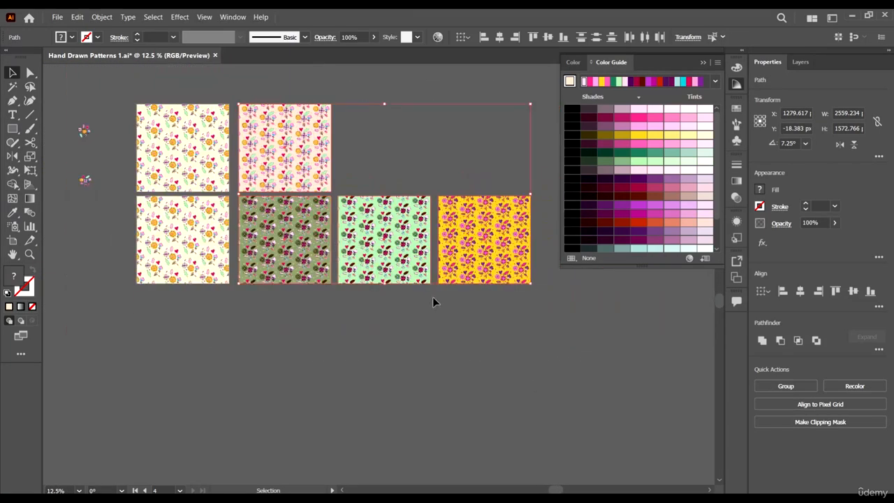
scroll(435, 301, up, 1)
click(504, 378)
scroll(460, 258, up, 3)
scroll(493, 277, down, 1)
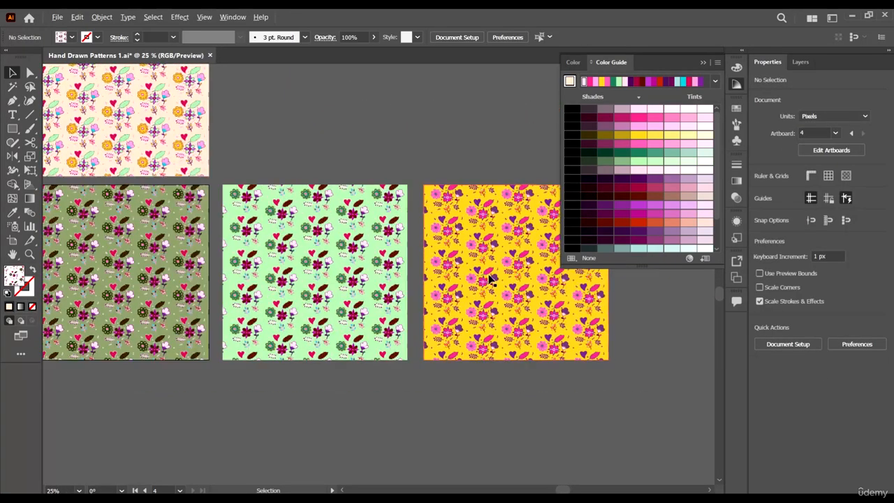
scroll(606, 338, up, 1)
scroll(614, 345, up, 4)
- Try a light purple Color Guide swatch as fill on the yellow variation's pattern rectangle, and undo it
click(566, 286)
scroll(567, 286, down, 1)
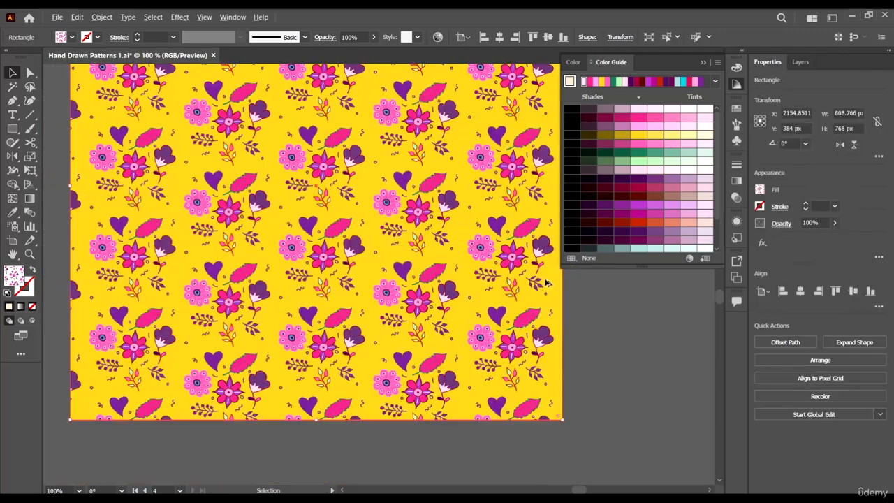
scroll(499, 268, down, 3)
scroll(506, 210, up, 1)
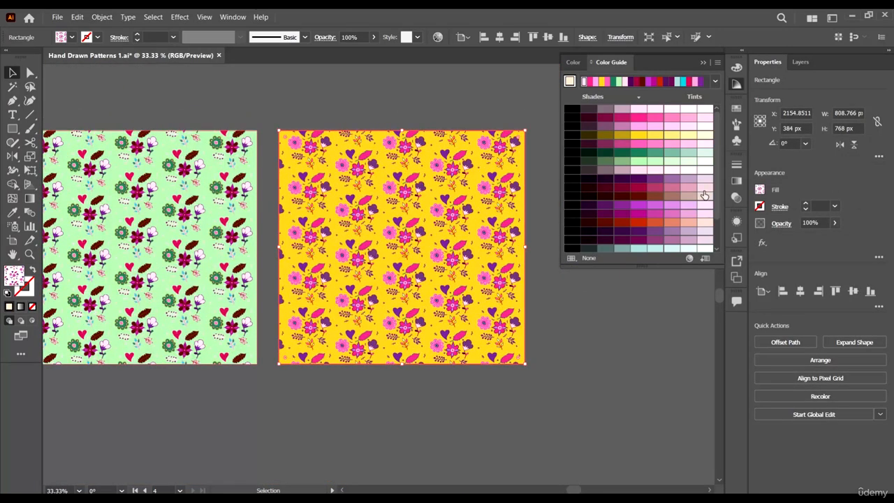
click(653, 207)
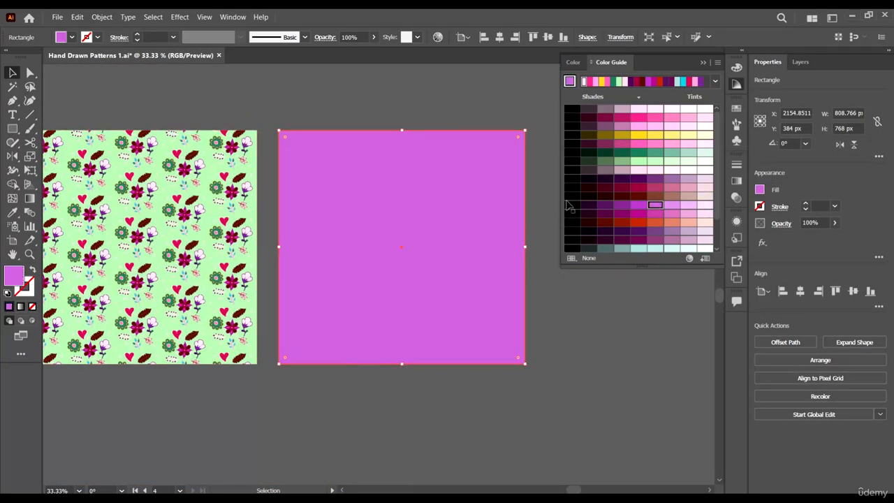
key(ctrl+z)
- Recolor only the yellow variation's background, trying salmon, purple and pale green Color Guide tints and ending on the lightest, near-white green tint
click(594, 365)
drag(594, 389, 423, 256)
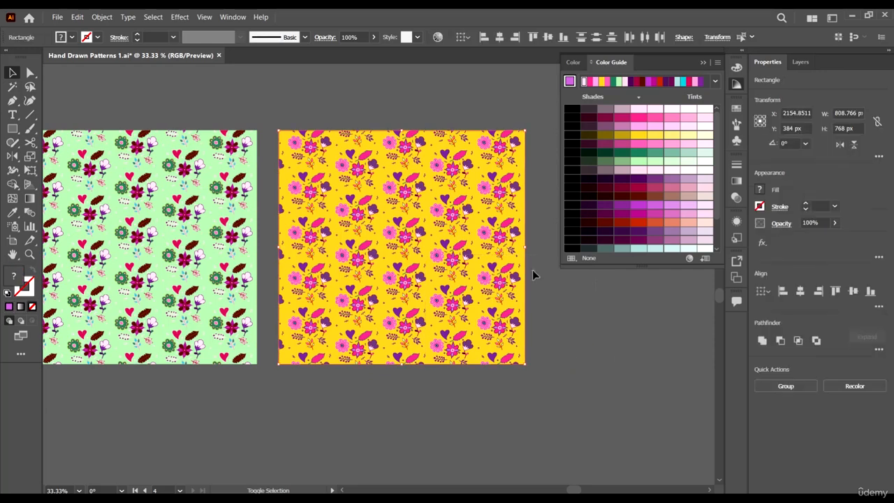
click(512, 280)
click(688, 220)
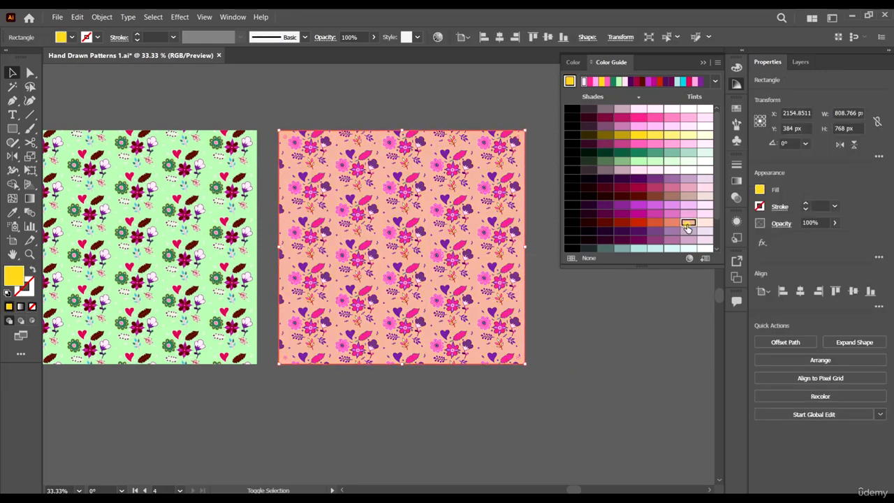
click(687, 181)
click(688, 160)
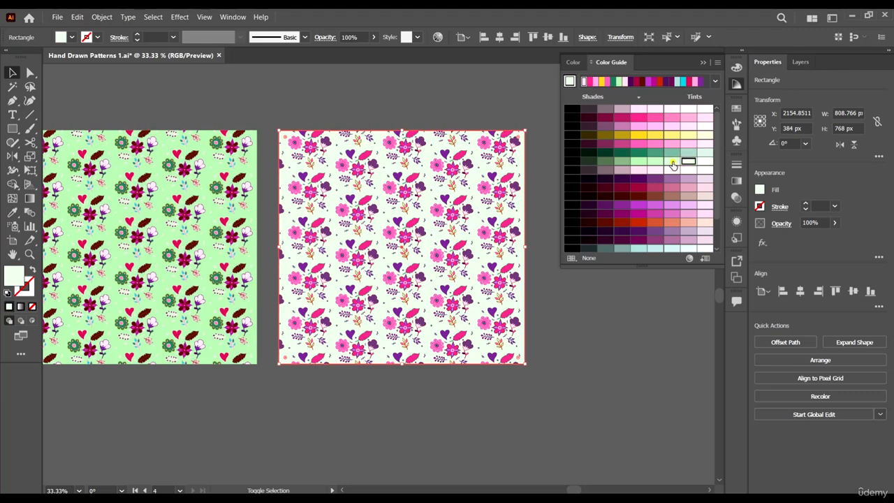
click(702, 161)
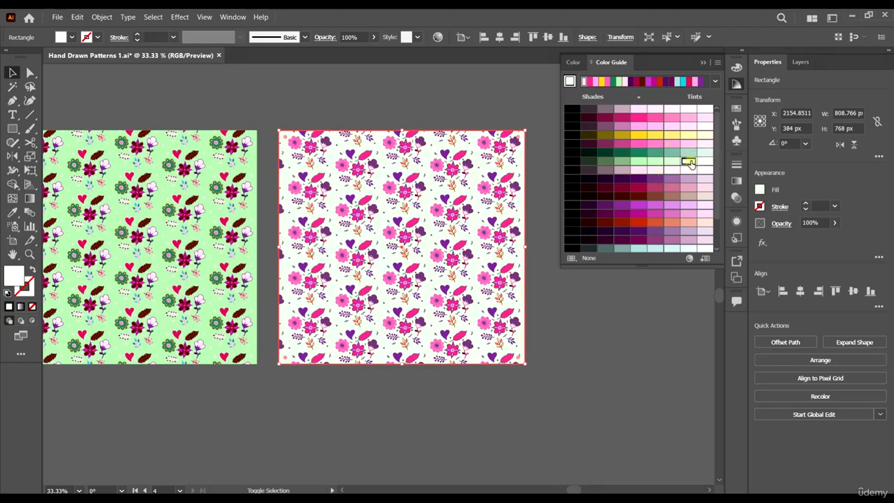
click(600, 378)
scroll(595, 335, down, 1)
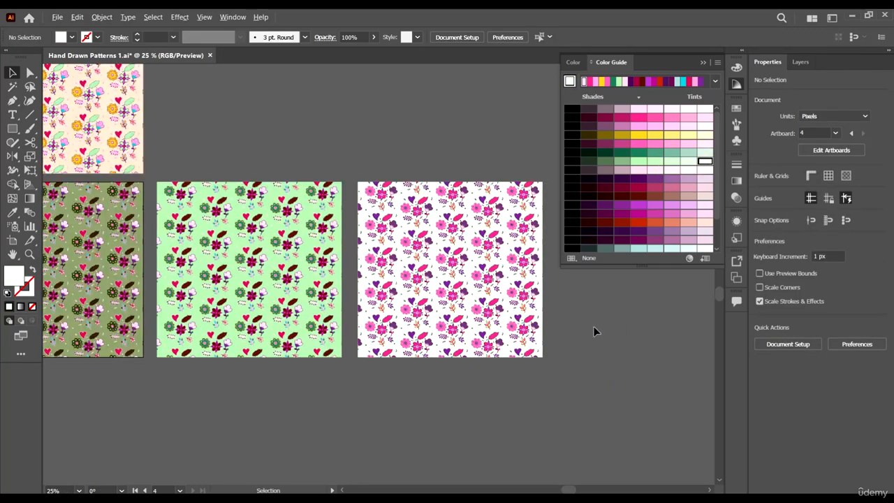
scroll(469, 251, up, 4)
scroll(469, 251, down, 5)
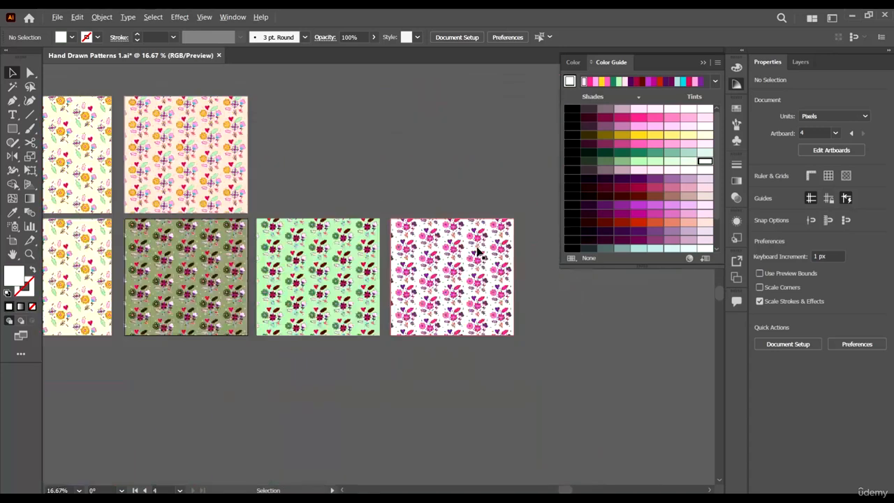
- Recolor the light green variation's background with Color Guide tints, trying pale yellow and ending on light pink
scroll(361, 189, up, 2)
click(371, 234)
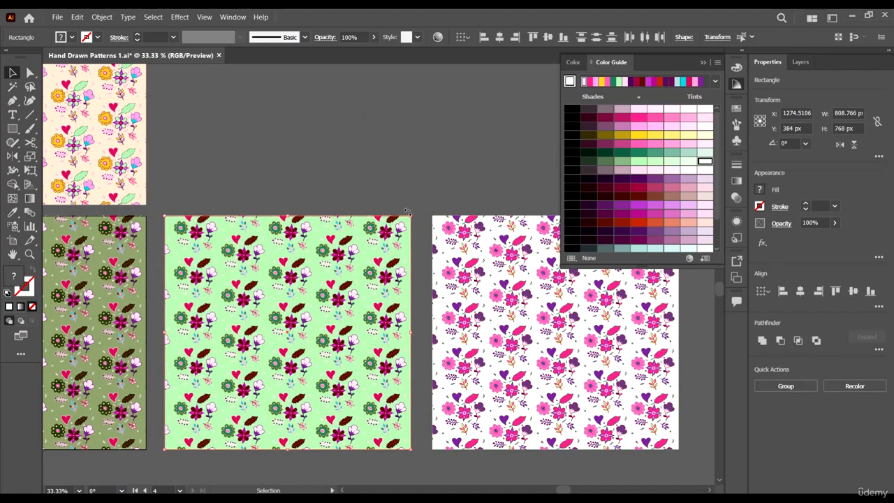
click(401, 233)
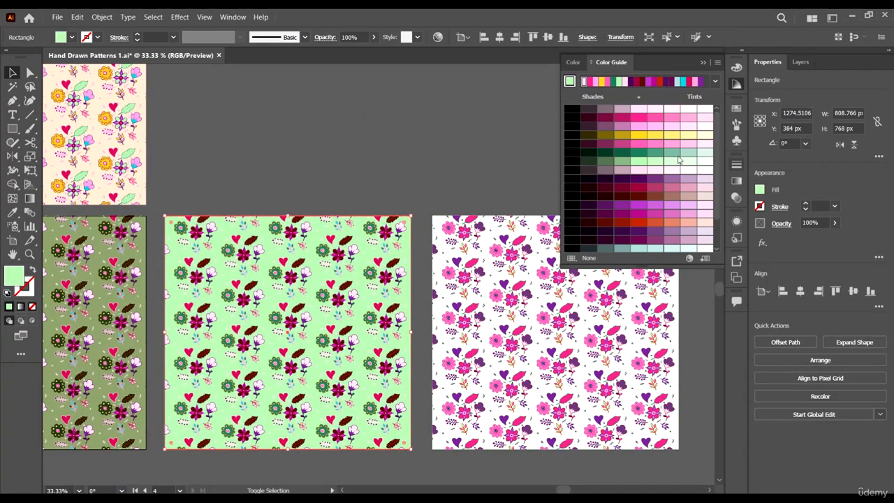
click(701, 152)
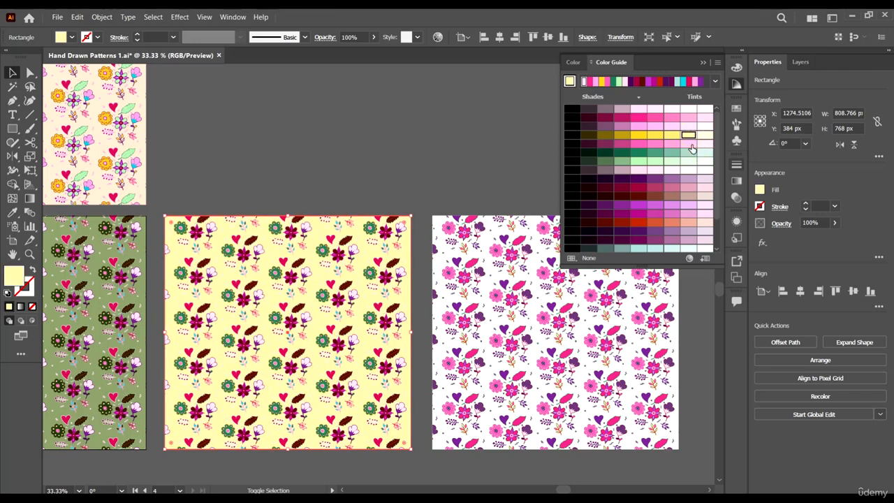
click(674, 145)
click(688, 144)
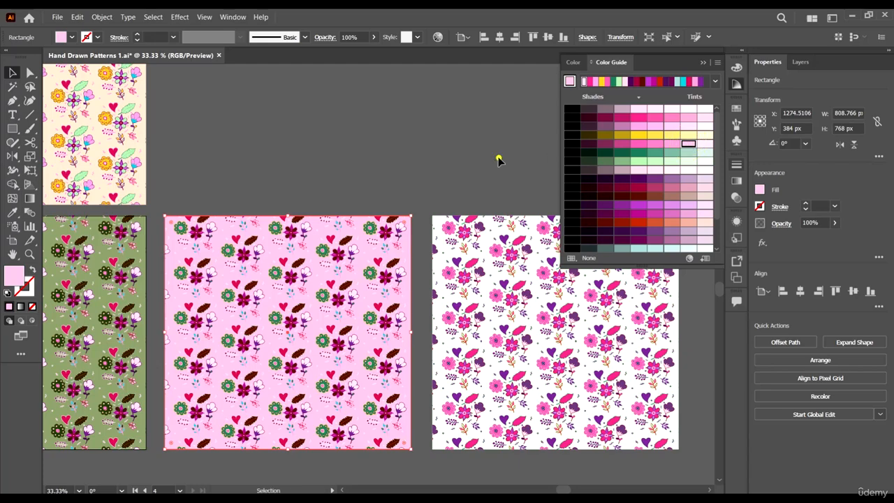
click(499, 159)
- Compare the light pink variation with the neighboring pattern variations in the overall layout
scroll(468, 158, down, 2)
scroll(410, 280, up, 1)
scroll(502, 284, up, 1)
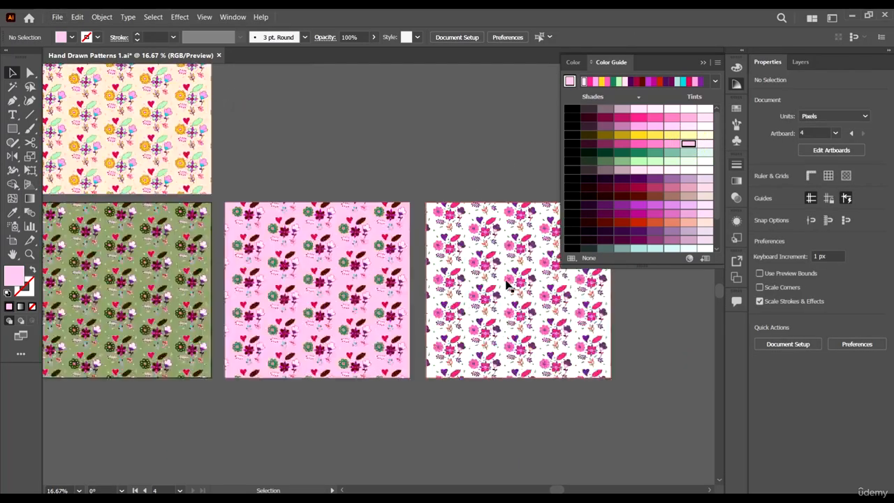
scroll(505, 282, up, 3)
scroll(449, 289, down, 4)
scroll(441, 305, up, 1)
scroll(441, 305, left, 1)
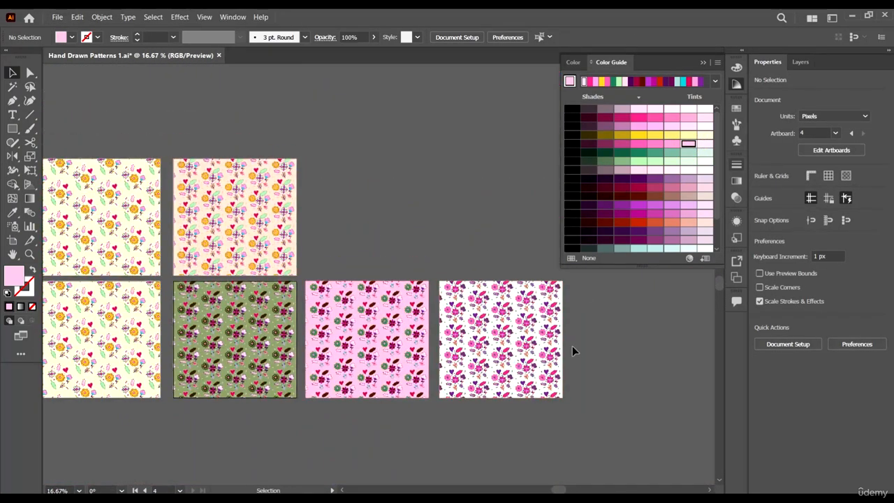
scroll(626, 423, left, 2)
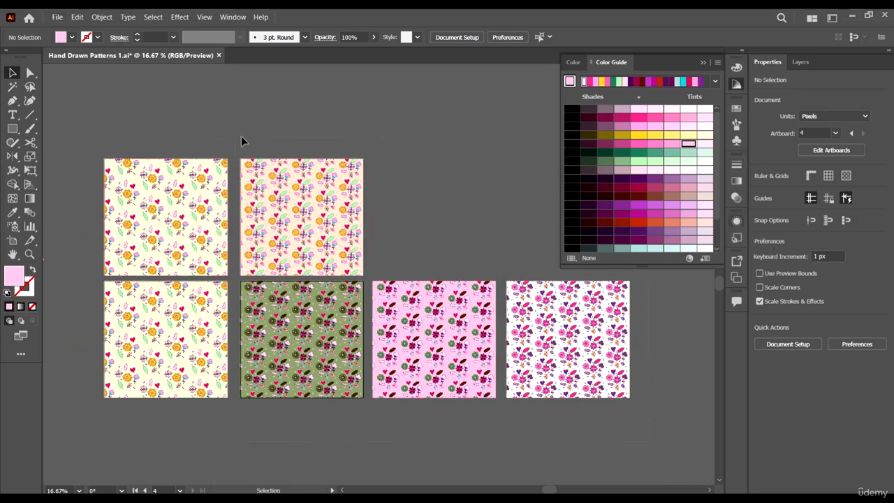
- Select the four recolored variations together, inspect the peach, olive green, pink and white patterns up close, and deselect them
mouse_move(241, 138)
mouse_down()
mouse_move(228, 131)
mouse_move(238, 140)
mouse_up()
scroll(300, 170, up, 4)
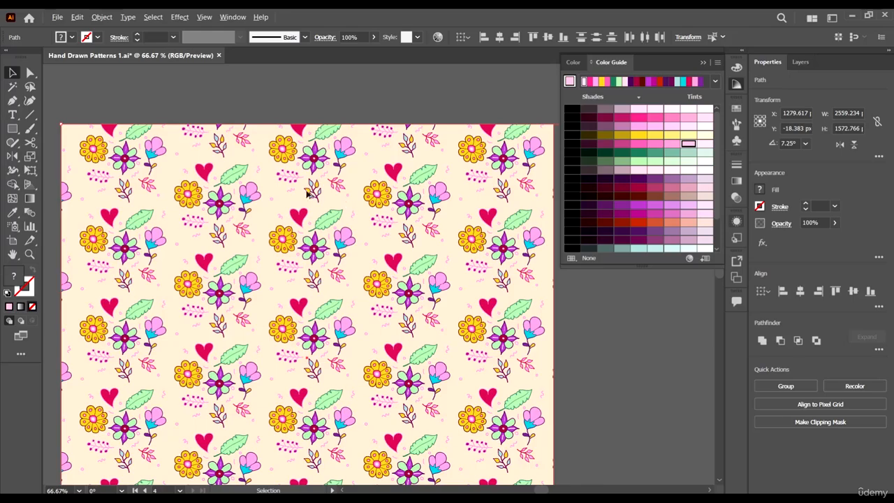
scroll(328, 223, down, 4)
scroll(356, 332, up, 4)
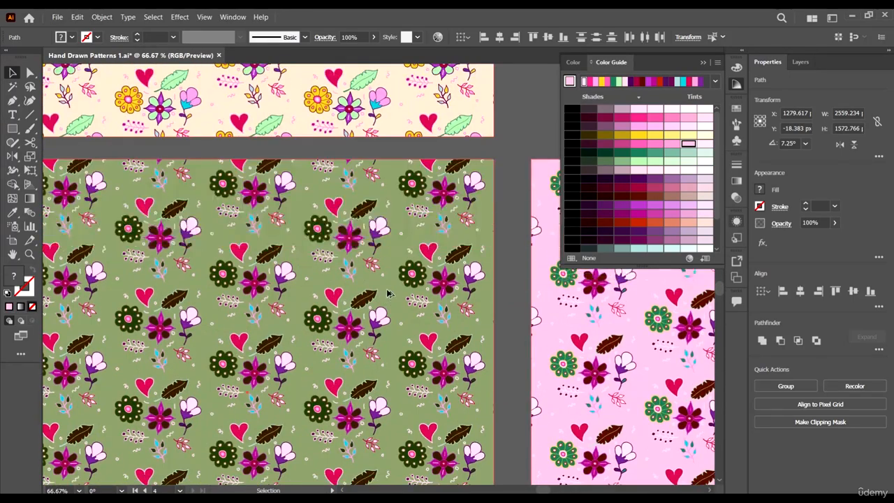
scroll(387, 293, up, 3)
scroll(378, 283, down, 3)
scroll(363, 266, down, 2)
scroll(367, 257, right, 4)
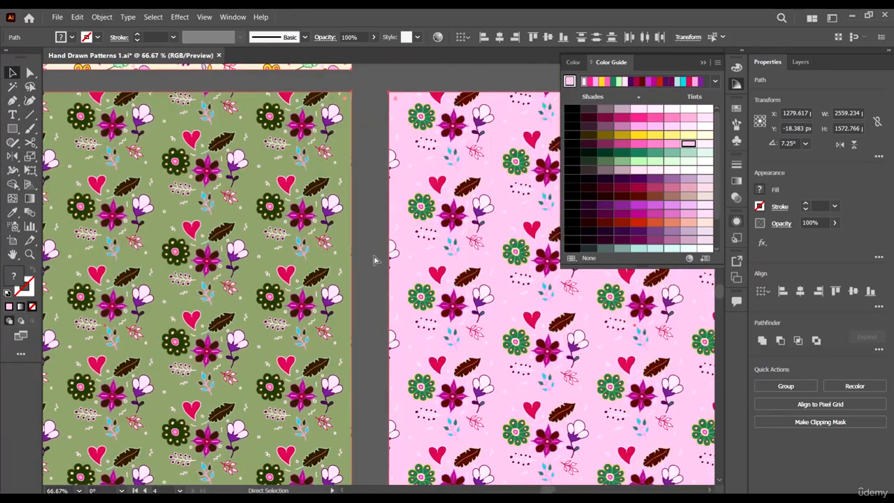
scroll(373, 259, right, 3)
scroll(241, 238, up, 3)
scroll(307, 275, down, 3)
scroll(307, 292, down, 1)
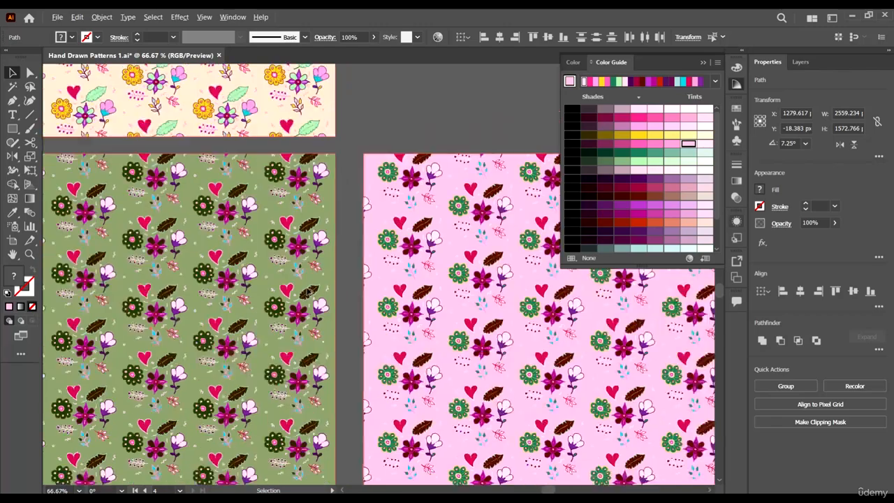
scroll(307, 292, down, 2)
scroll(412, 287, up, 5)
scroll(398, 283, down, 5)
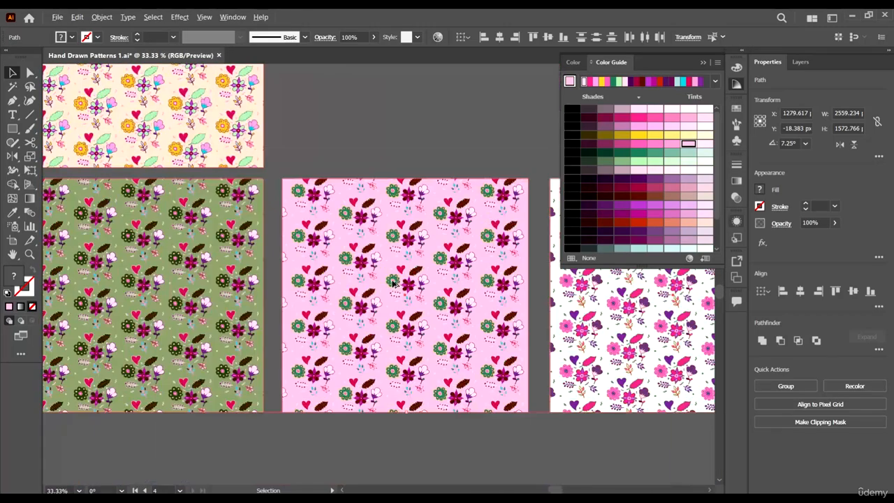
scroll(333, 281, right, 5)
scroll(334, 272, up, 5)
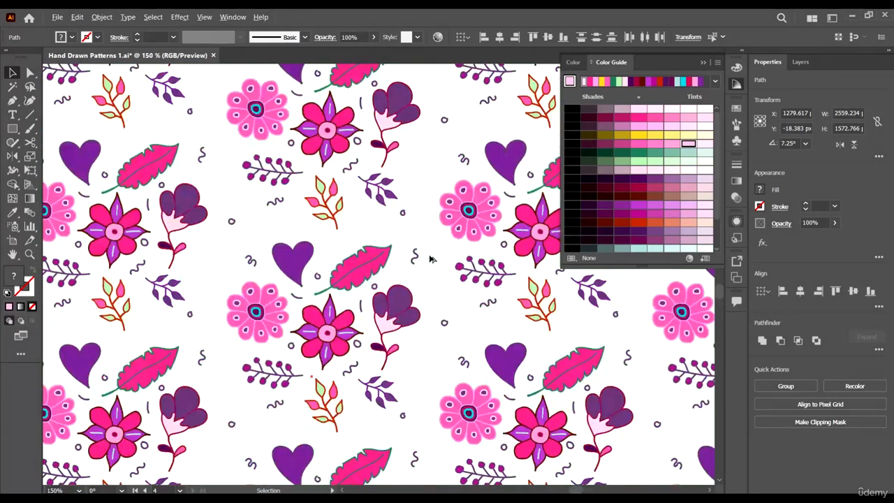
scroll(335, 265, down, 9)
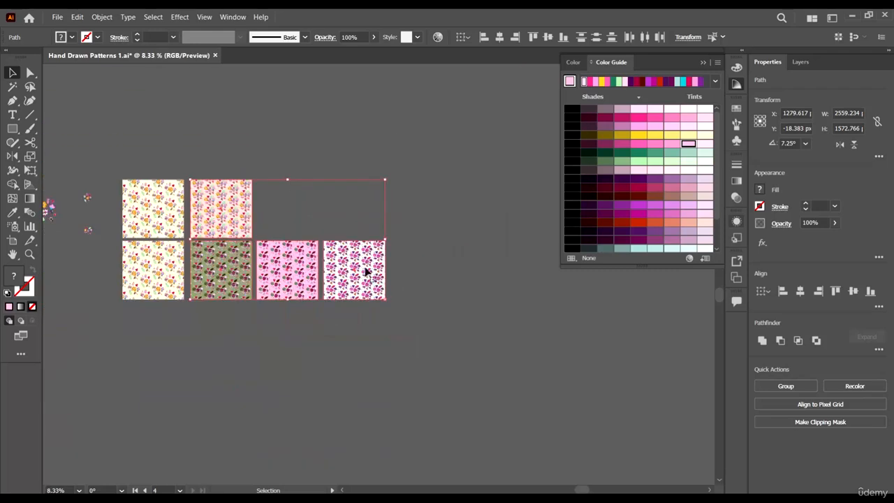
click(343, 321)
- Examine the peach variation and the original cream pattern in the upper row up close
scroll(150, 225, up, 3)
scroll(323, 156, left, 1)
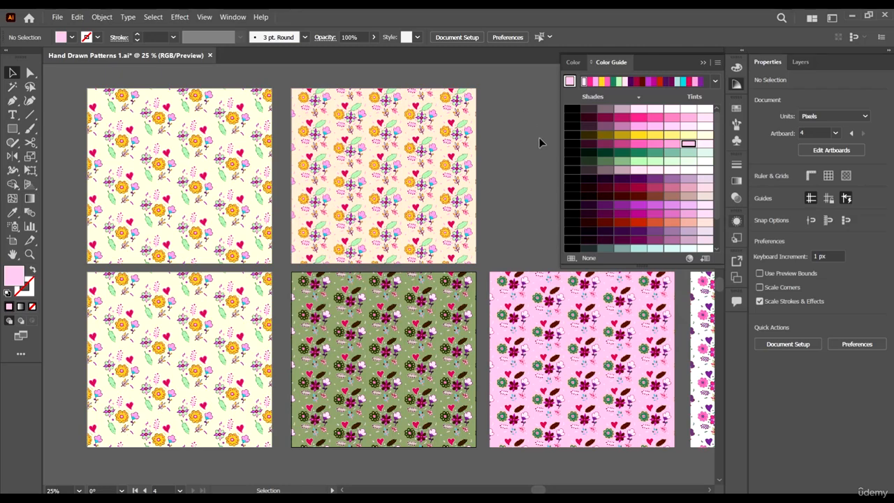
scroll(410, 137, up, 3)
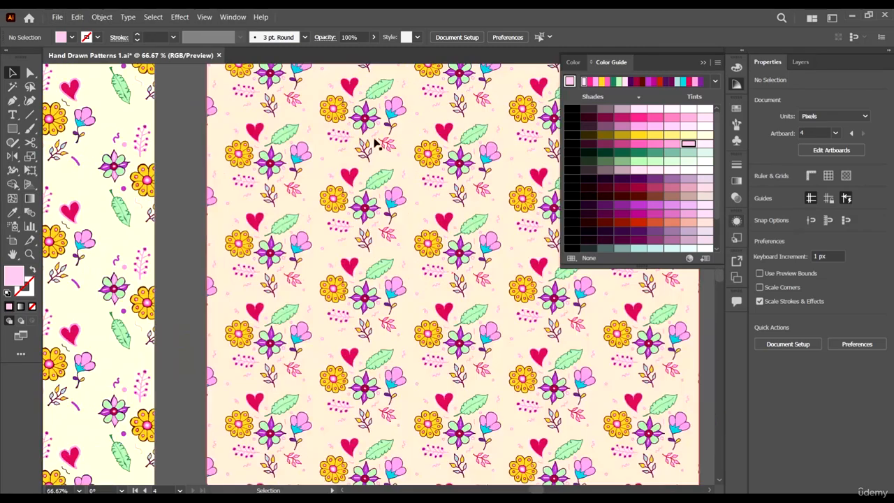
scroll(377, 145, down, 5)
click(431, 194)
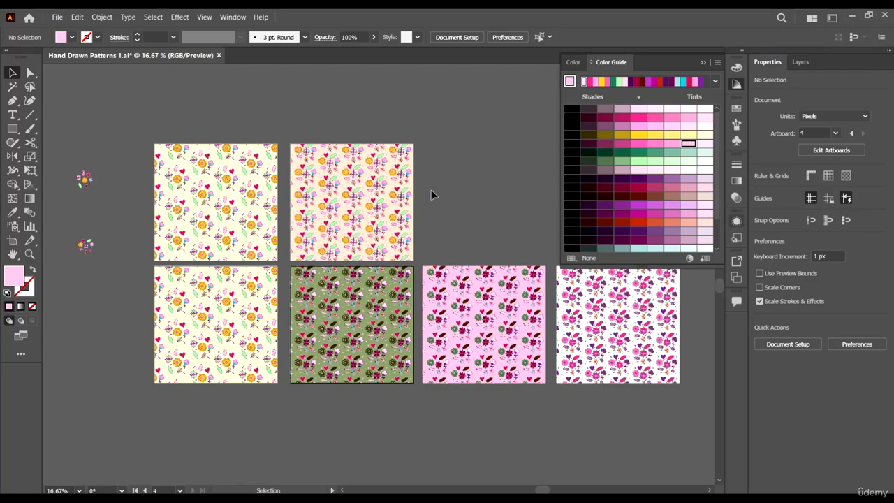
scroll(164, 146, up, 3)
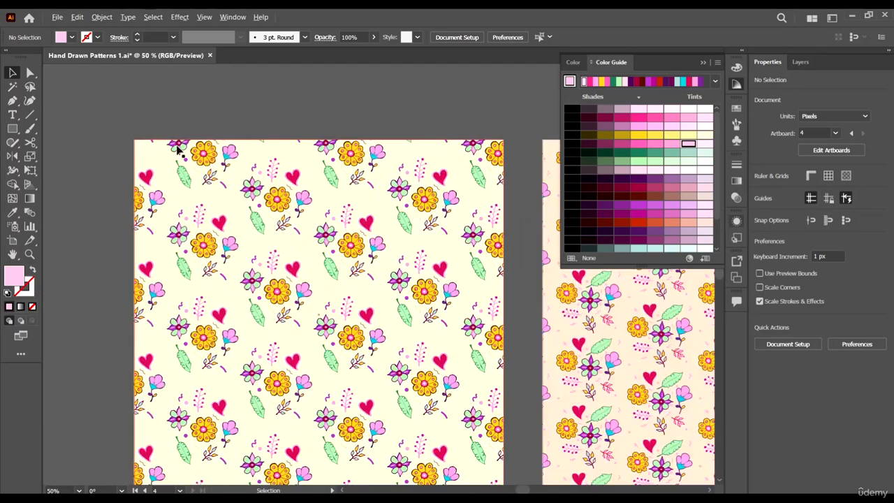
scroll(178, 149, down, 2)
click(138, 78)
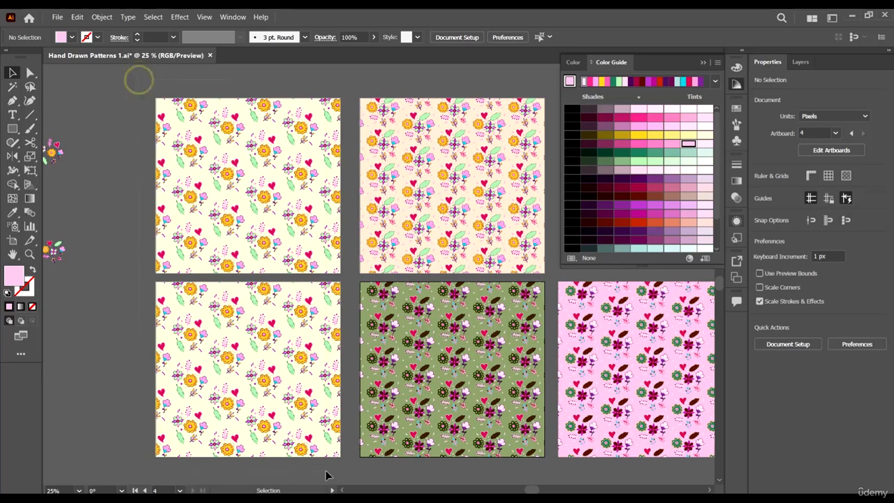
- Review which patterns are originals and which are color variations, selecting them in turn, and finish with nothing selected
drag(326, 475, 140, 280)
scroll(264, 193, down, 3)
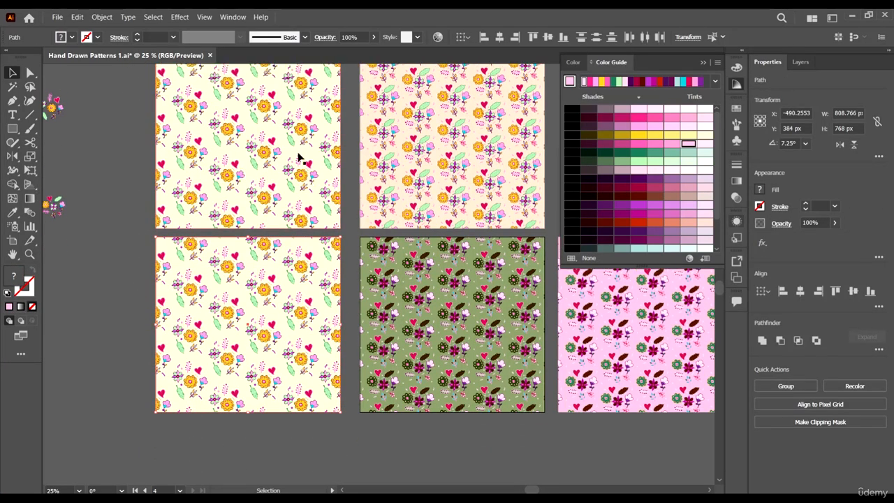
click(346, 142)
scroll(307, 215, down, 1)
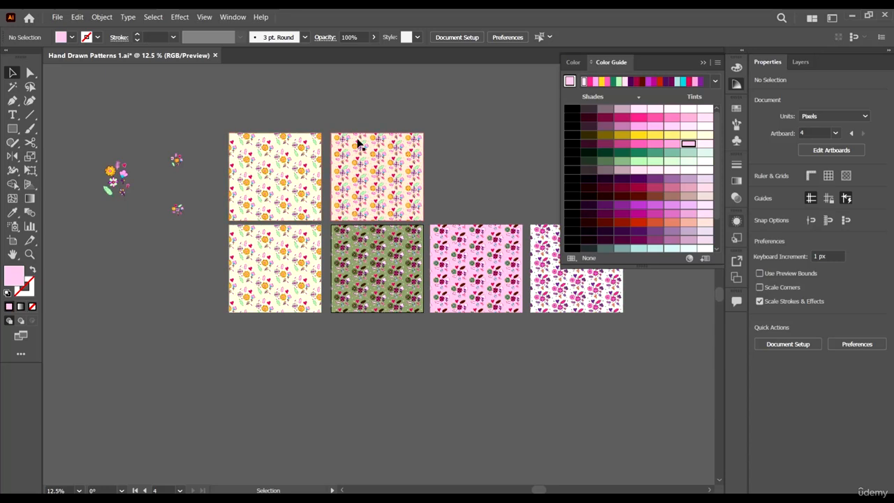
click(413, 163)
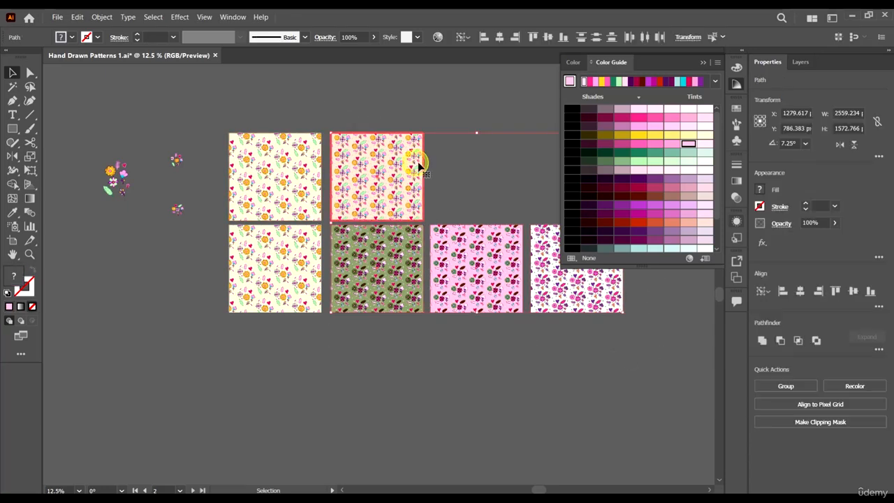
click(457, 159)
click(409, 166)
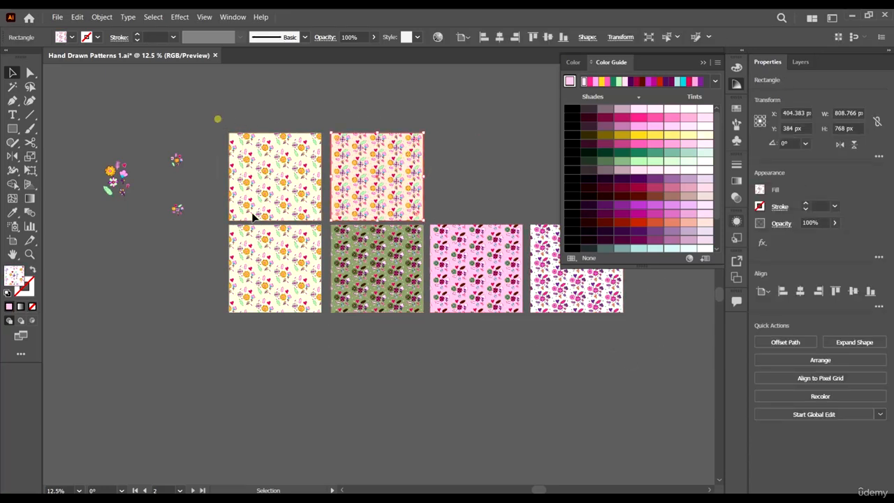
click(324, 342)
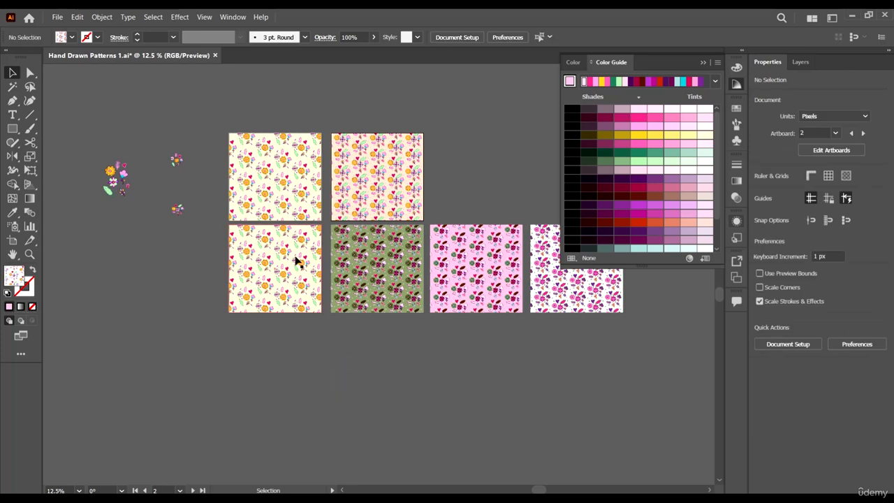
click(302, 209)
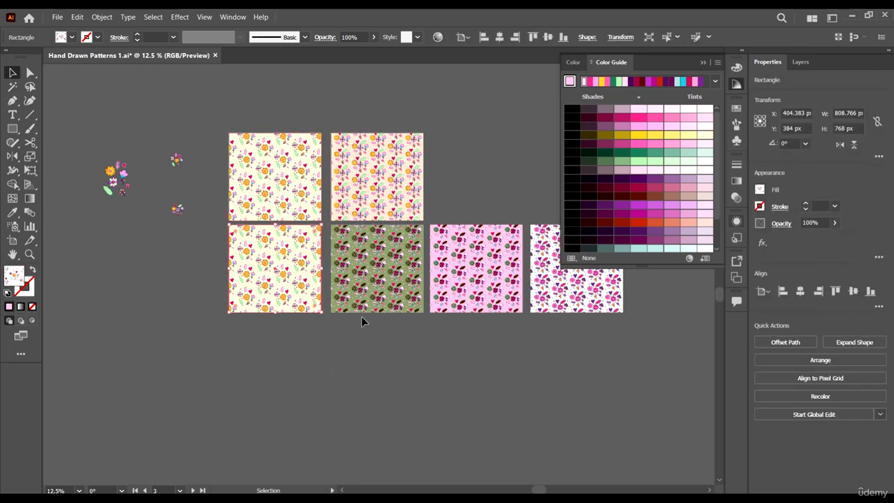
scroll(361, 316, up, 2)
click(446, 249)
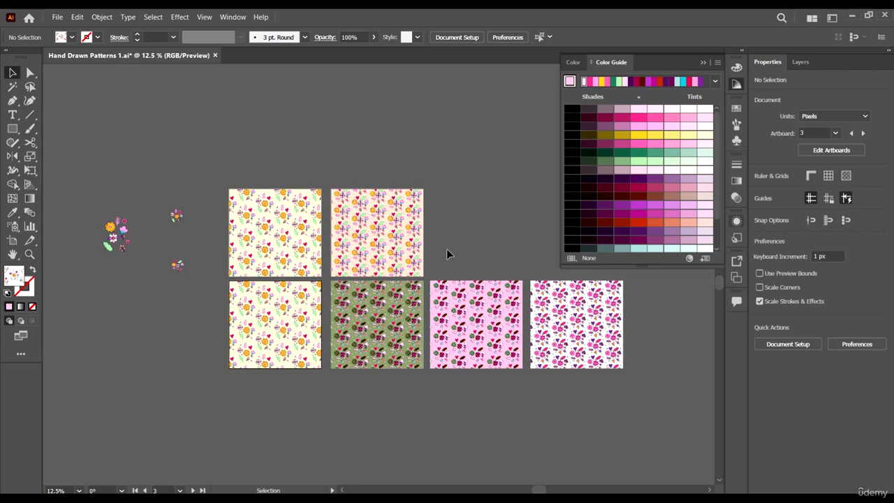